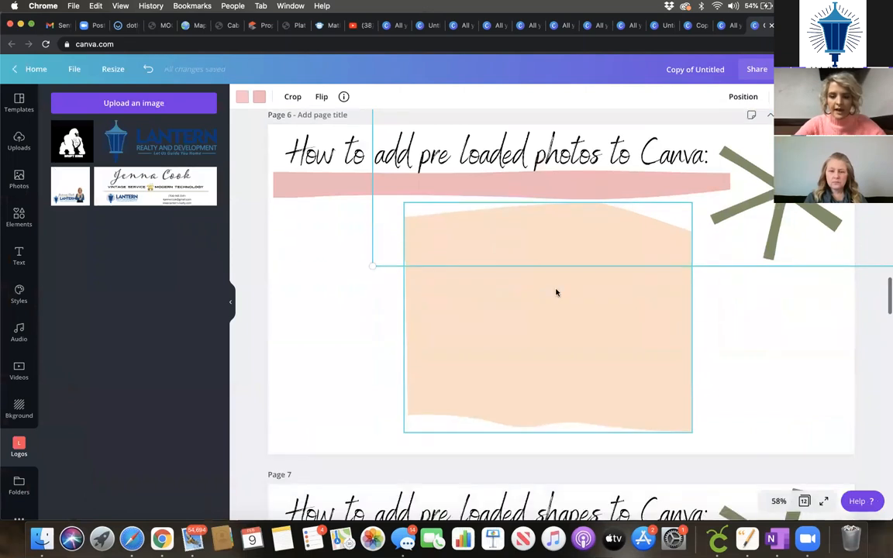
Step: Upload DS2_6012_websize.jpg from the Downloads folder through Uploads > Upload media > Device
left_click(293, 309)
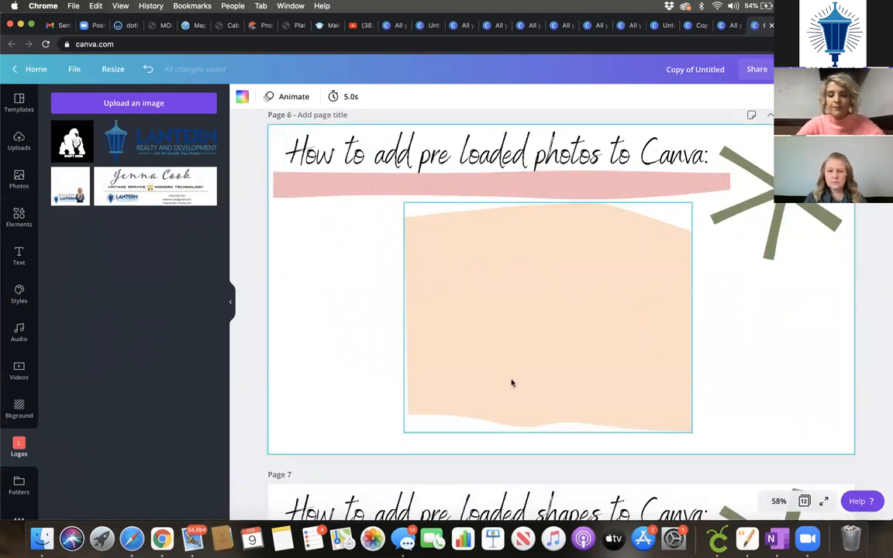
left_click(15, 188)
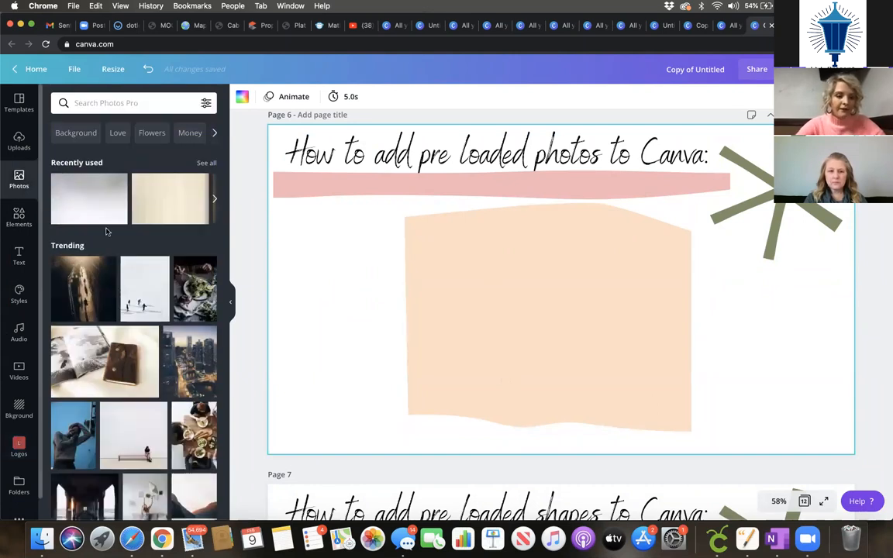
left_click(21, 143)
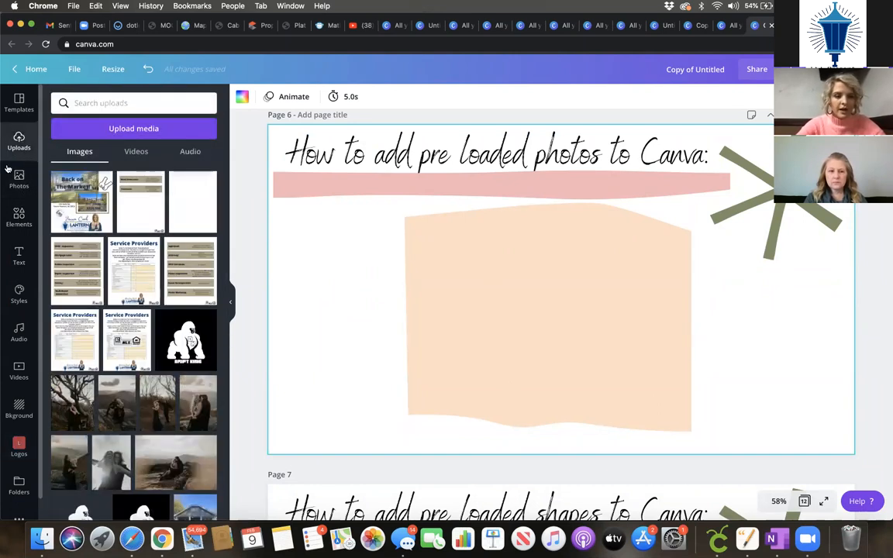
left_click(99, 131)
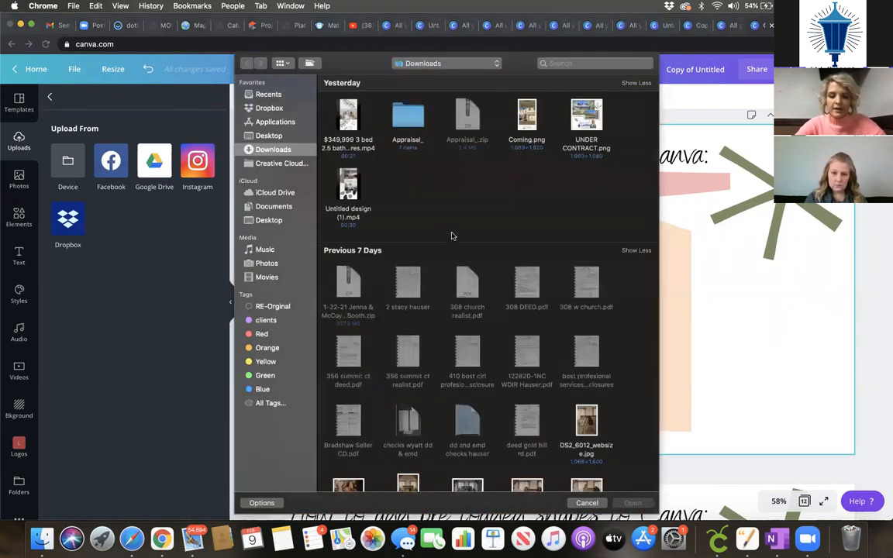
scroll(486, 350, "down", 3)
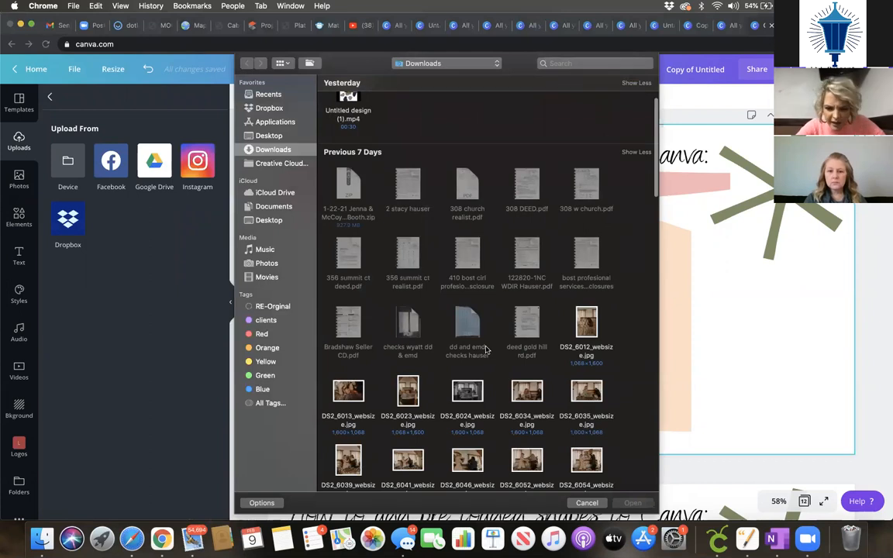
scroll(486, 349, "down", 5)
scroll(486, 350, "down", 15)
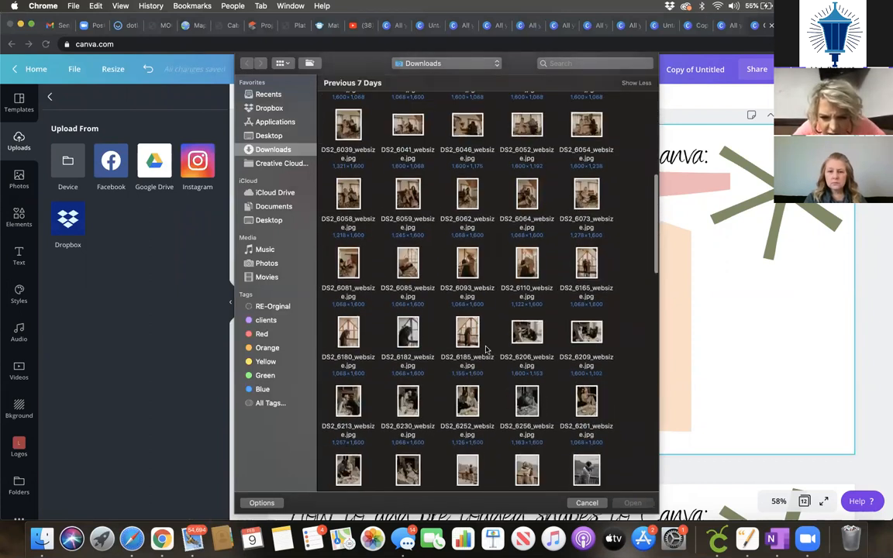
scroll(487, 350, "down", 10)
scroll(486, 350, "up", 5)
scroll(486, 349, "up", 8)
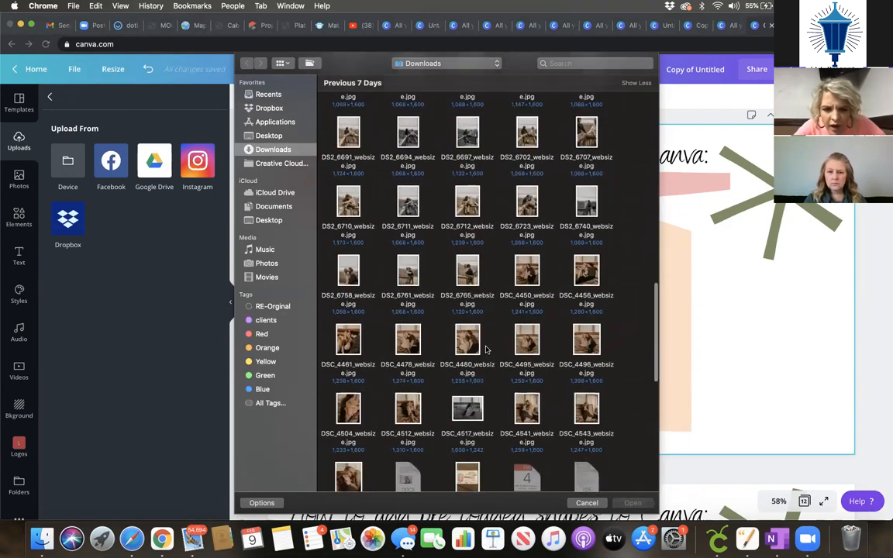
scroll(487, 350, "up", 8)
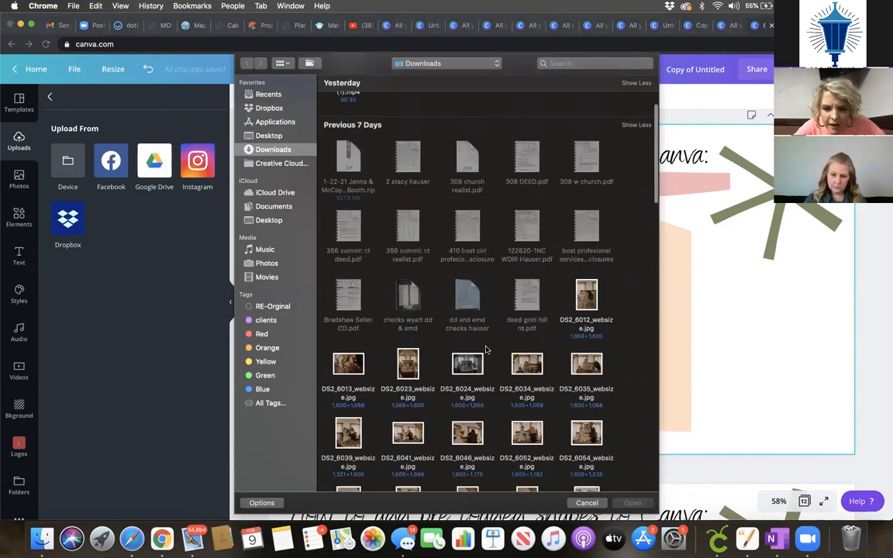
scroll(487, 350, "up", 2)
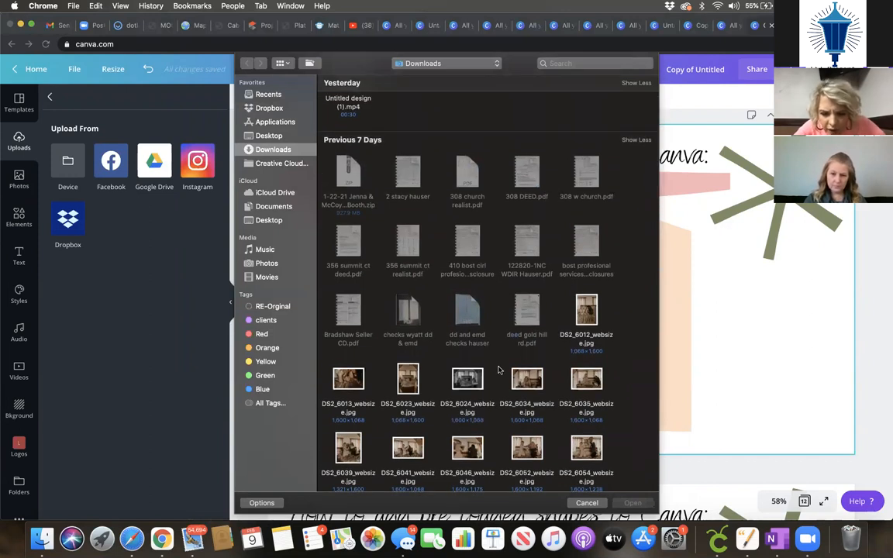
double_click(585, 314)
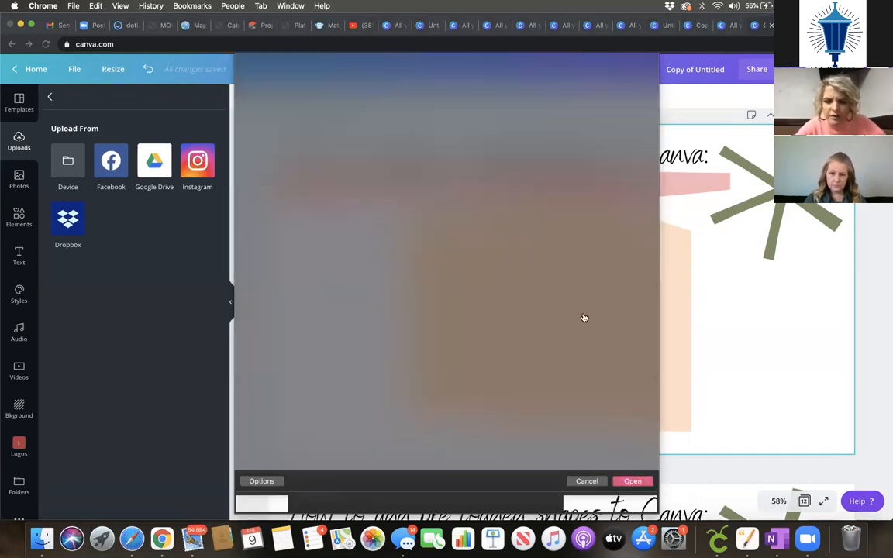
Step: Place the uploaded bedroom photo over the peach shape and crop its top shorter
left_click(286, 292)
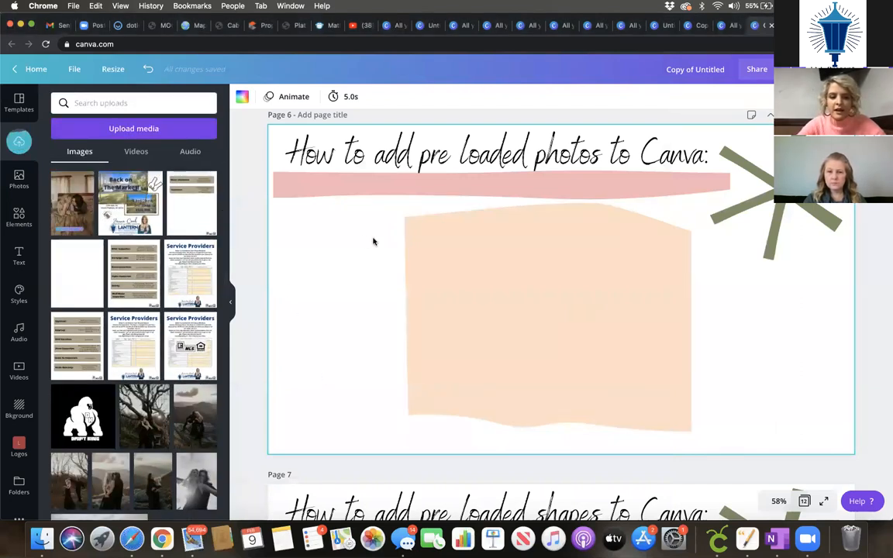
left_click_drag(72, 222, 502, 318)
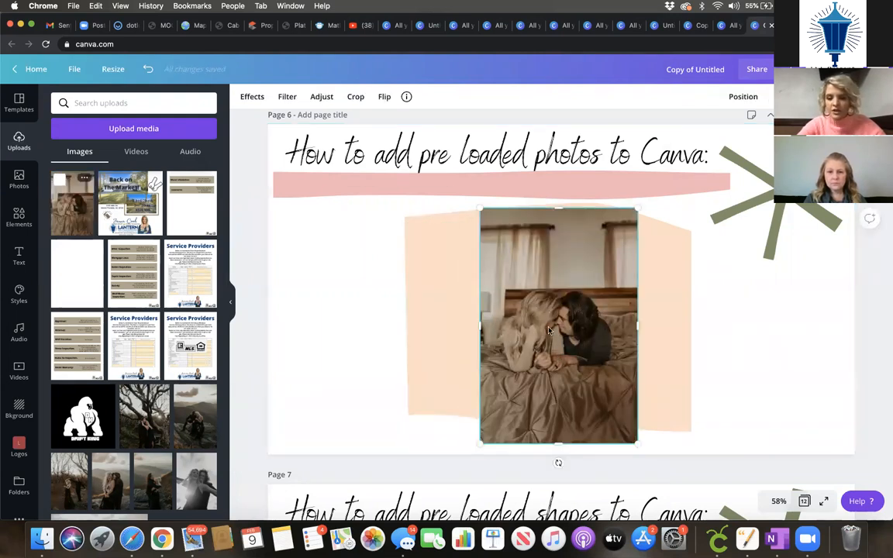
left_click(357, 96)
left_click_drag(480, 208, 473, 277)
key("Return")
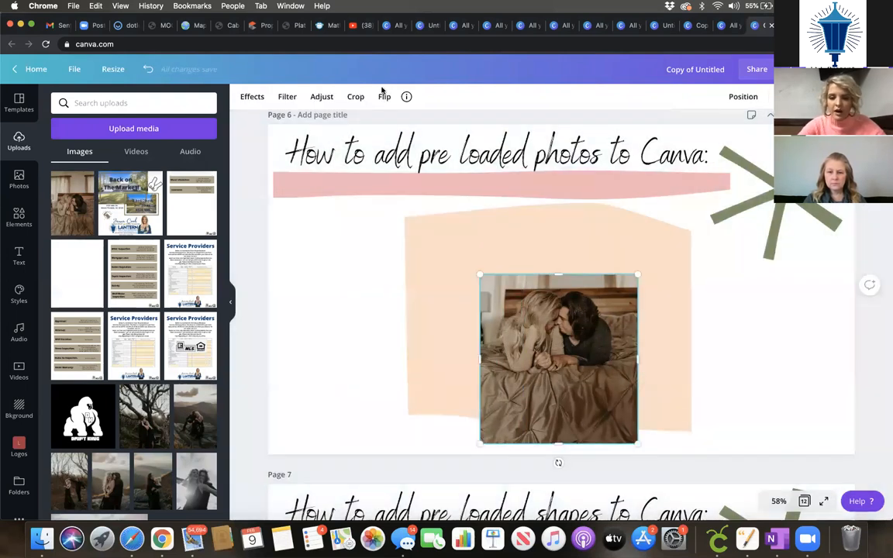
Step: Flip the photo horizontally and vertically, then restore its original orientation
left_click(385, 98)
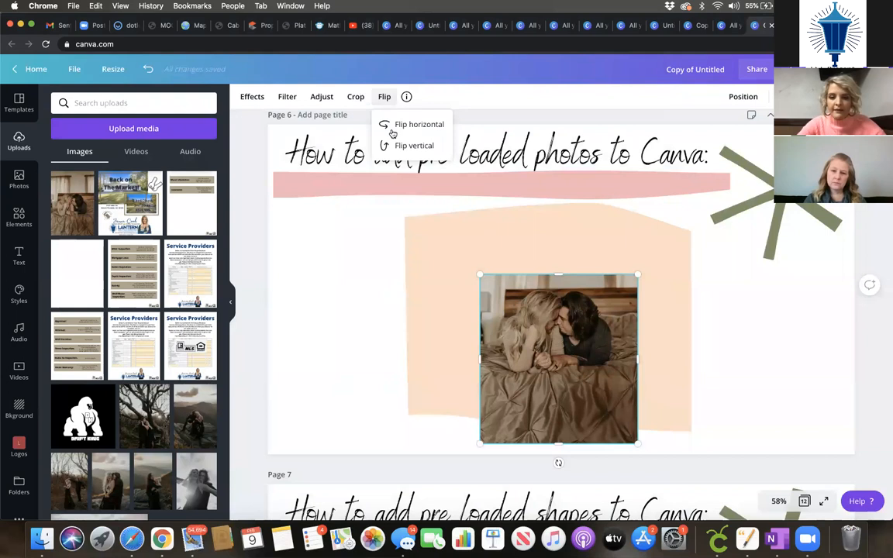
left_click(393, 125)
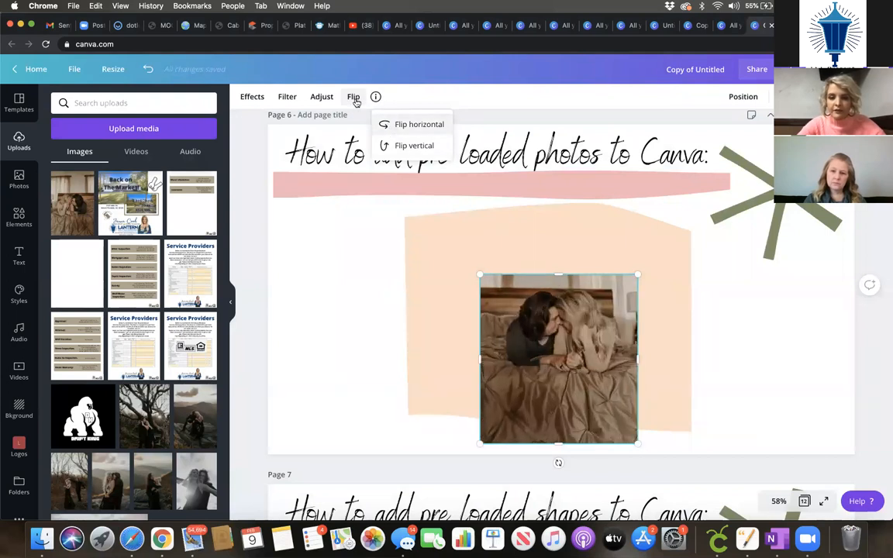
left_click(408, 131)
left_click(409, 147)
left_click(408, 147)
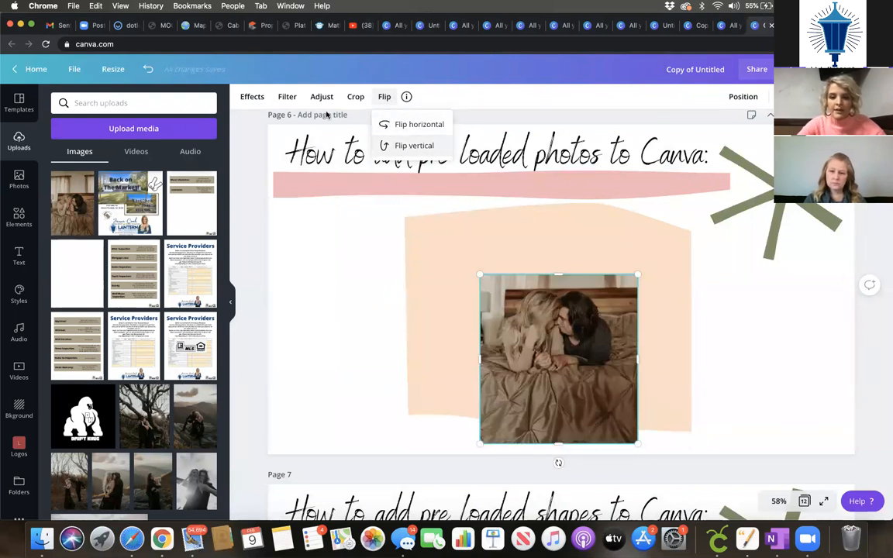
left_click(321, 98)
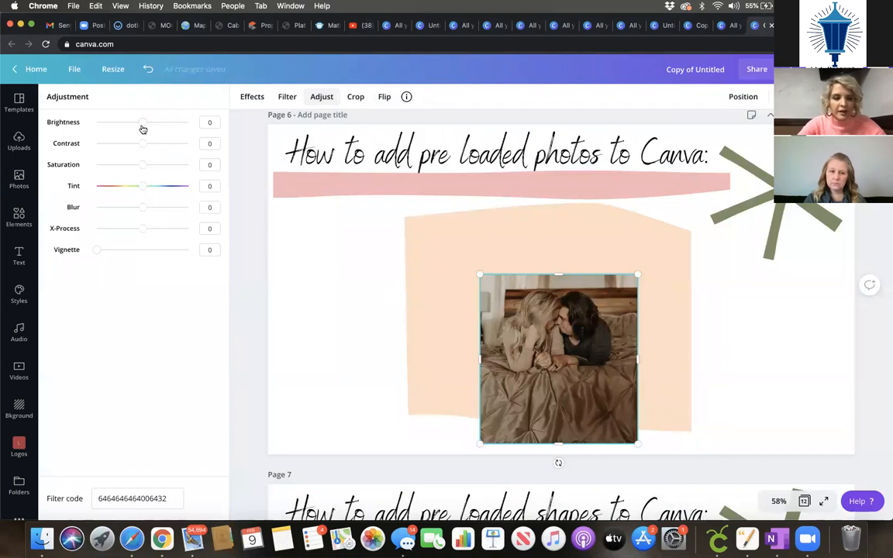
Step: Set the photo's brightness to 30 and browse the Filter and Duotone effect options
left_click_drag(142, 127, 156, 129)
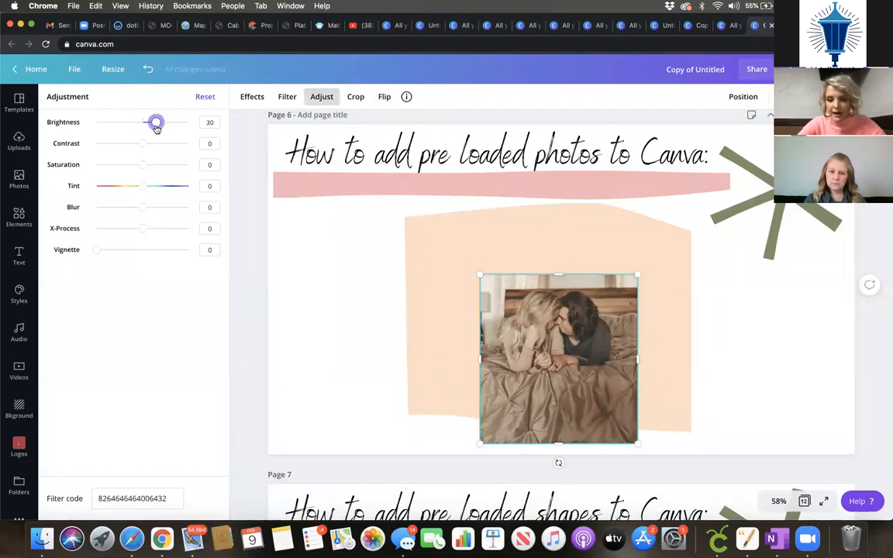
left_click(280, 101)
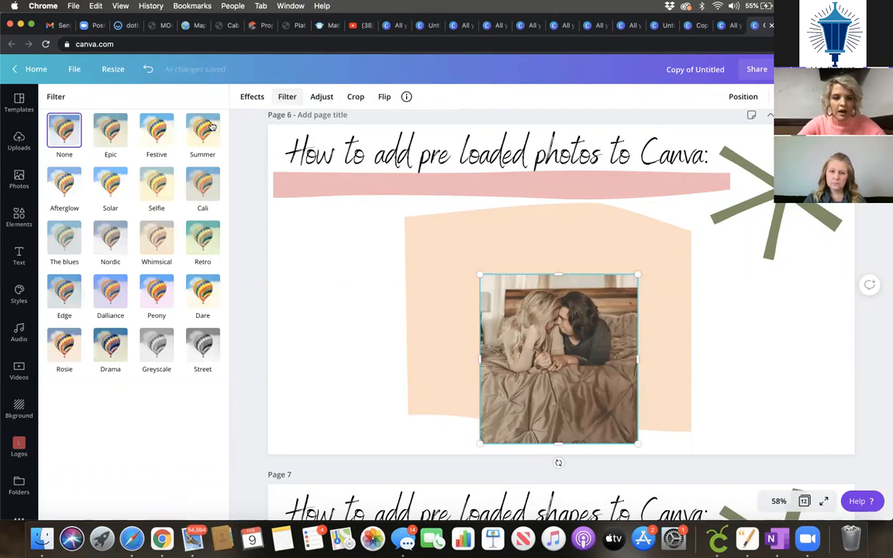
left_click(254, 97)
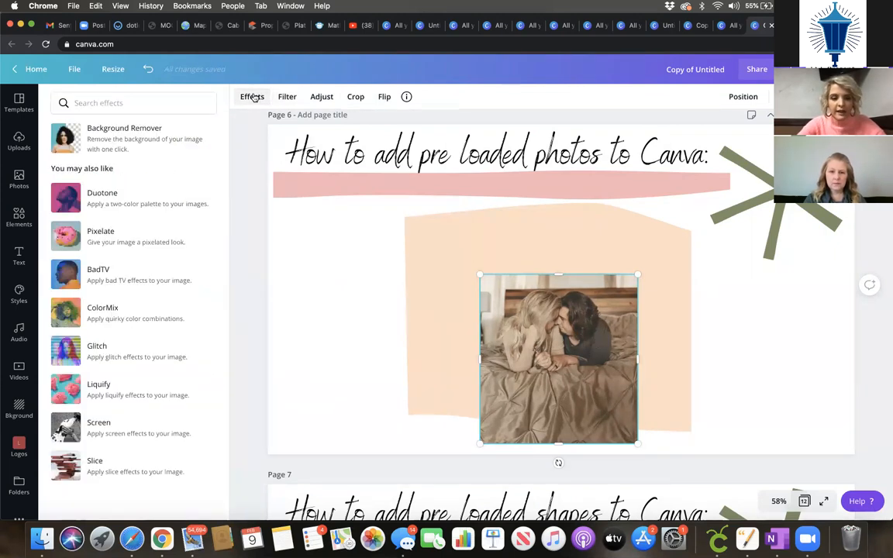
left_click(151, 206)
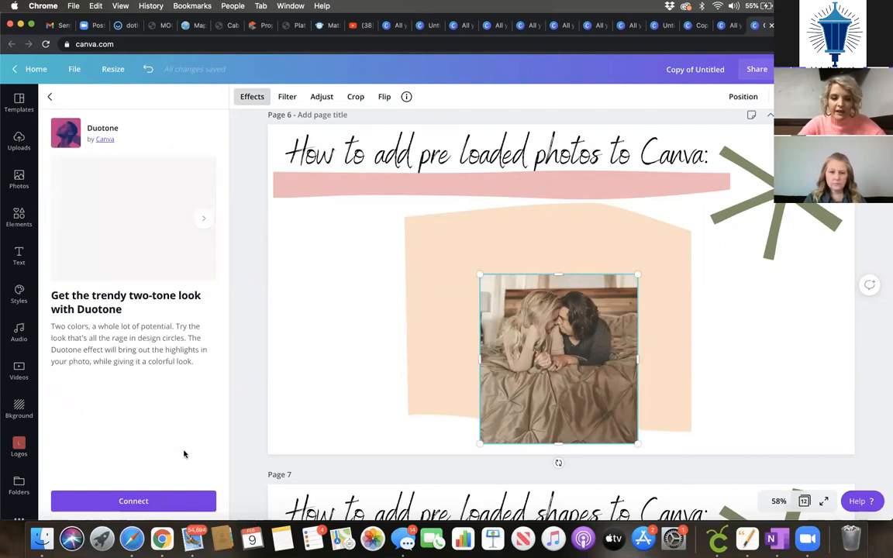
left_click(49, 99)
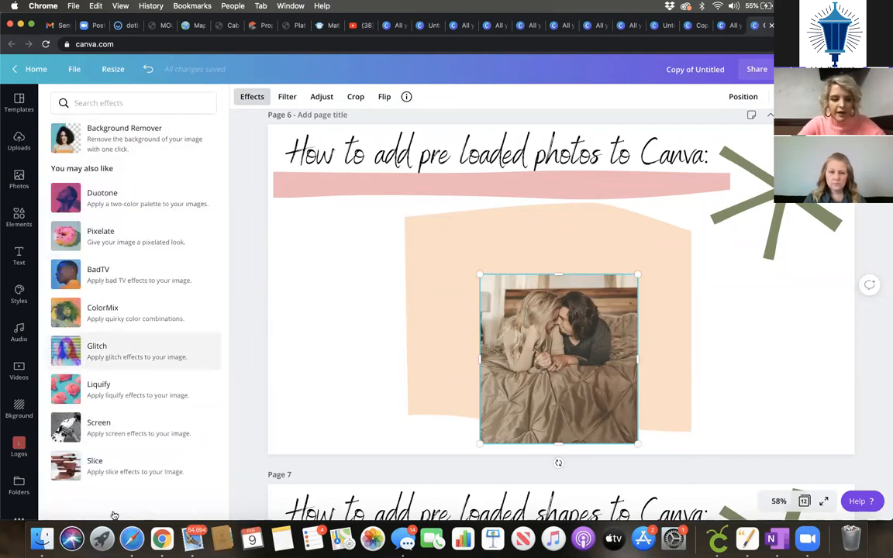
Step: Move the photo left so it overlaps the peach shape's left edge
left_click_drag(547, 349, 398, 327)
left_click(233, 322)
left_click(287, 195)
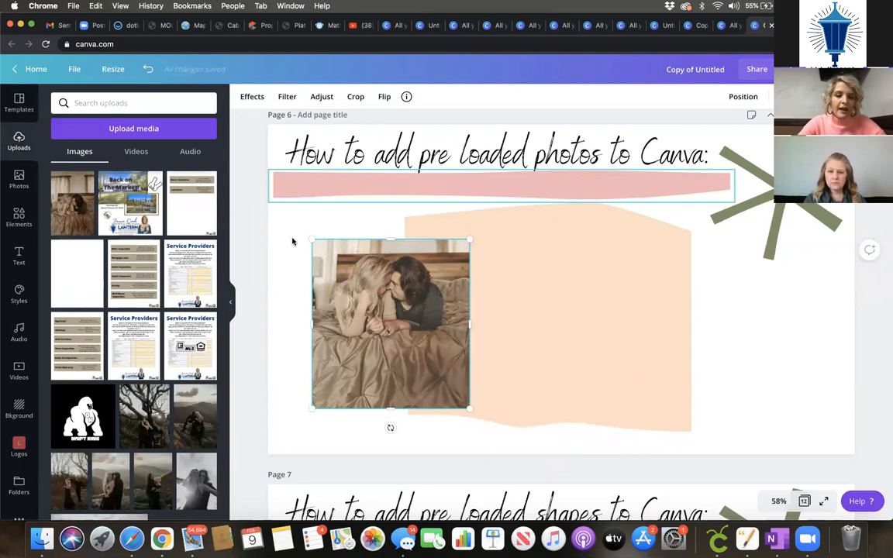
Step: Extend the bedroom photo upward to the pink stroke
left_click(292, 240)
left_click(24, 217)
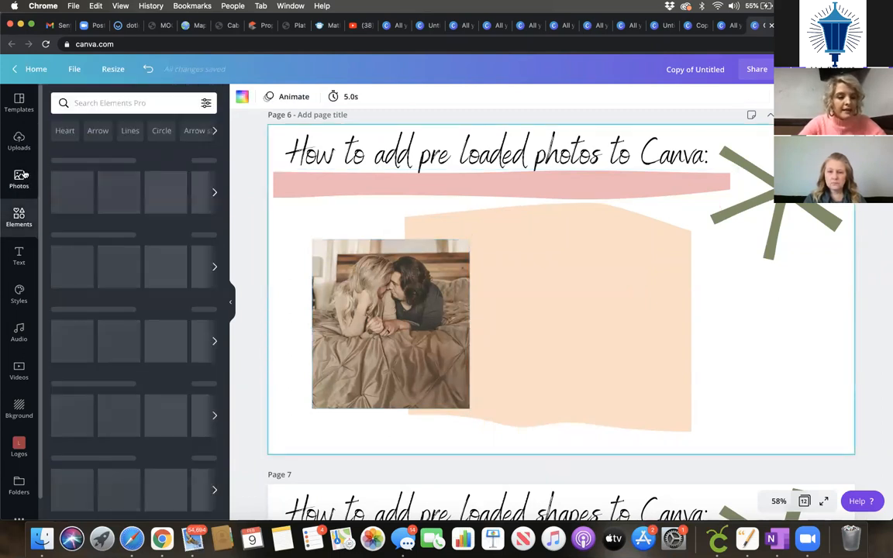
scroll(128, 372, "down", 3)
scroll(116, 366, "up", 3)
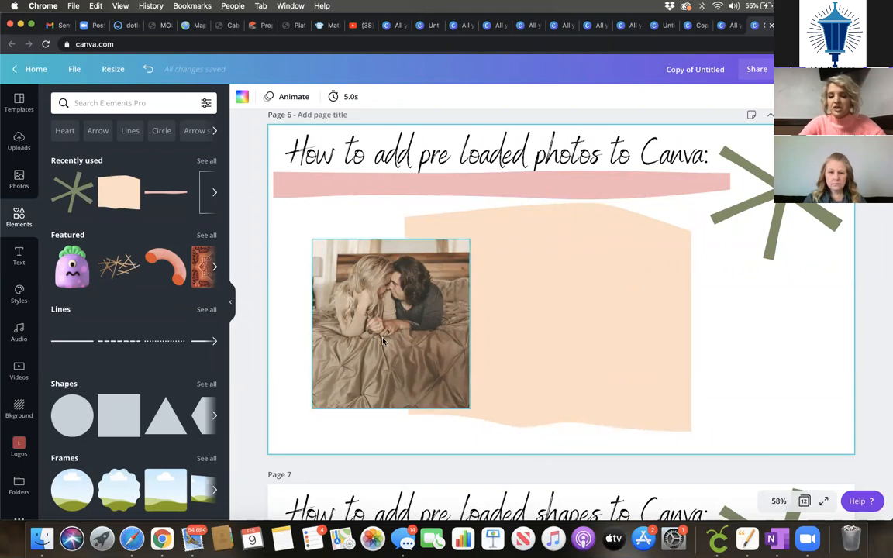
left_click(344, 303)
left_click_drag(391, 238, 391, 203)
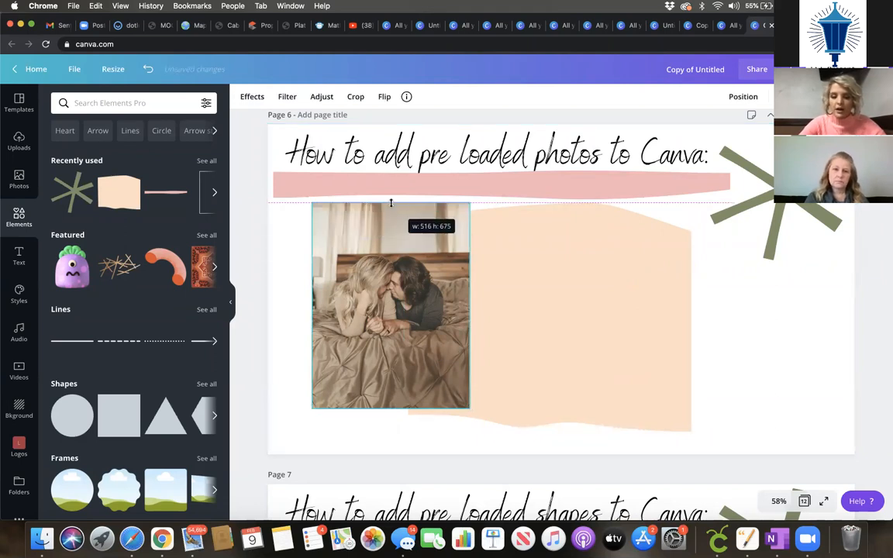
Step: Add a cloud-shaped frame, fill it with the bedroom photo, and position it over the peach shape
scroll(140, 417, "down", 3)
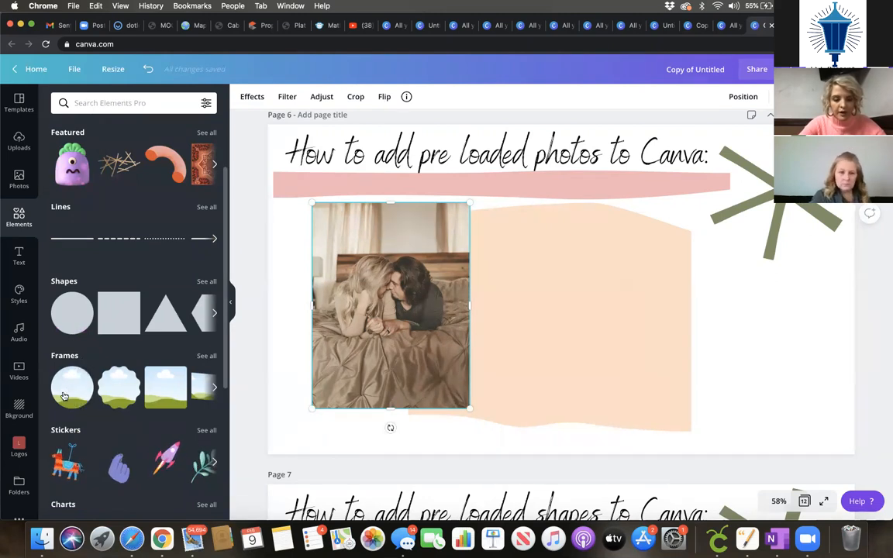
left_click(208, 358)
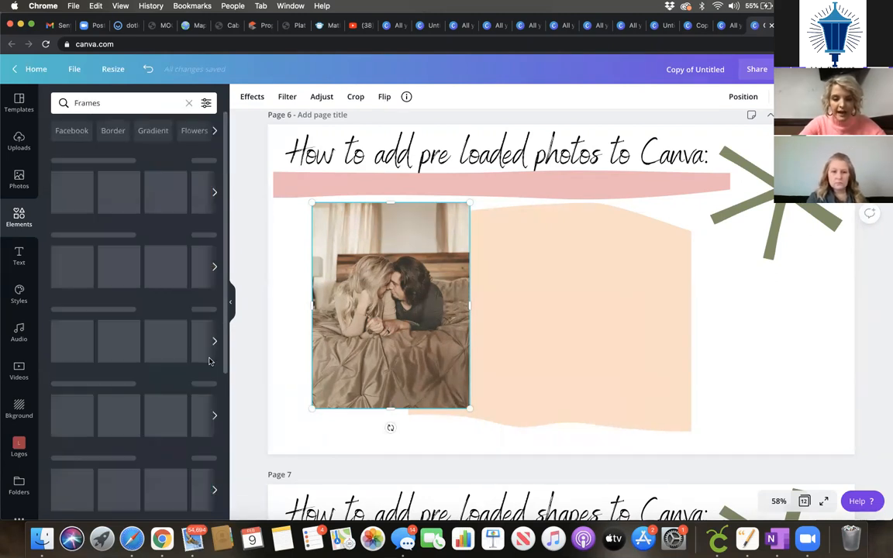
scroll(155, 382, "down", 3)
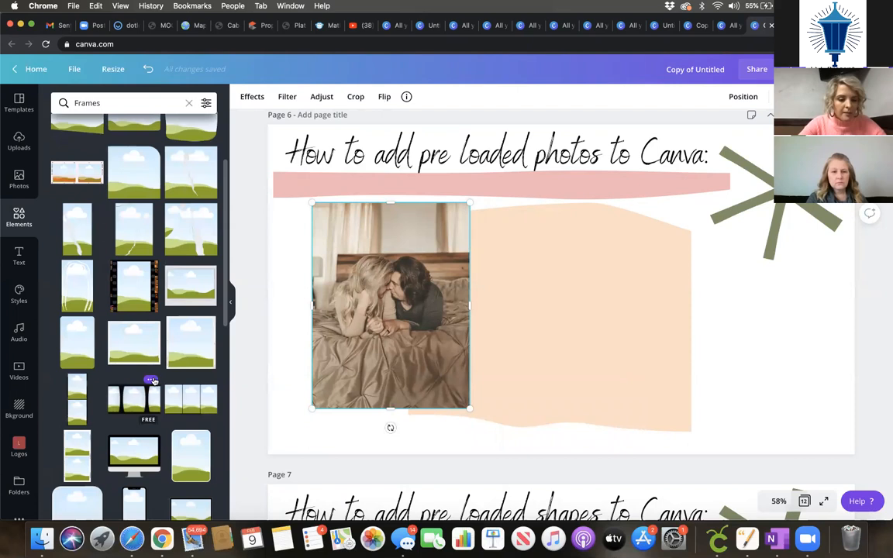
scroll(151, 376, "up", 3)
left_click_drag(509, 252, 515, 186)
left_click_drag(413, 336, 620, 318)
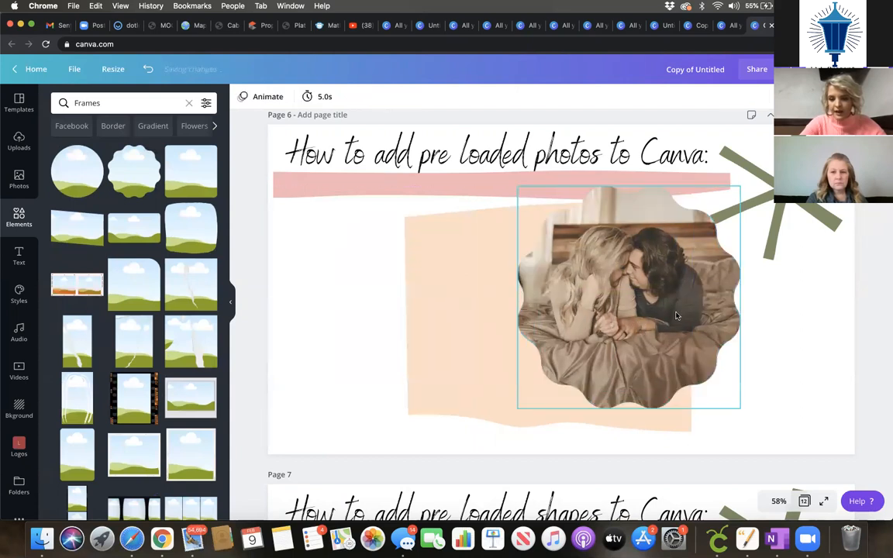
left_click_drag(678, 299, 596, 317)
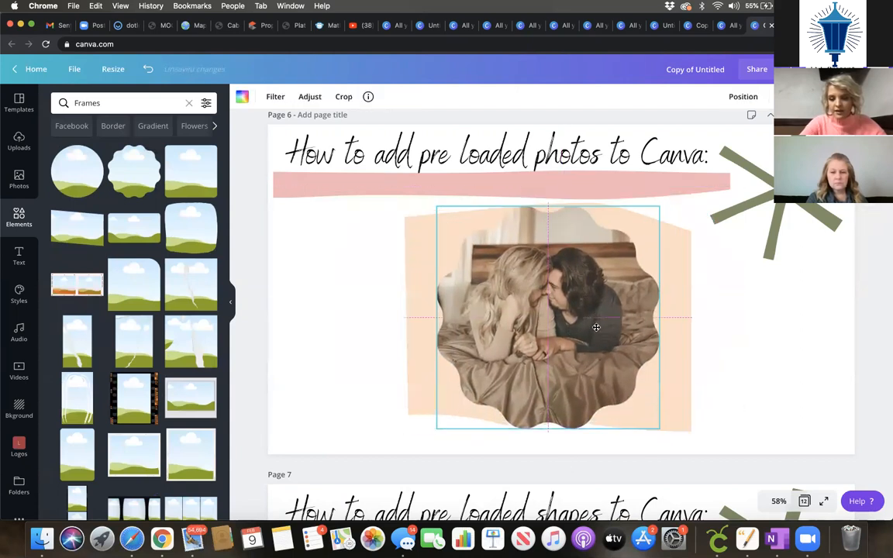
left_click(764, 339)
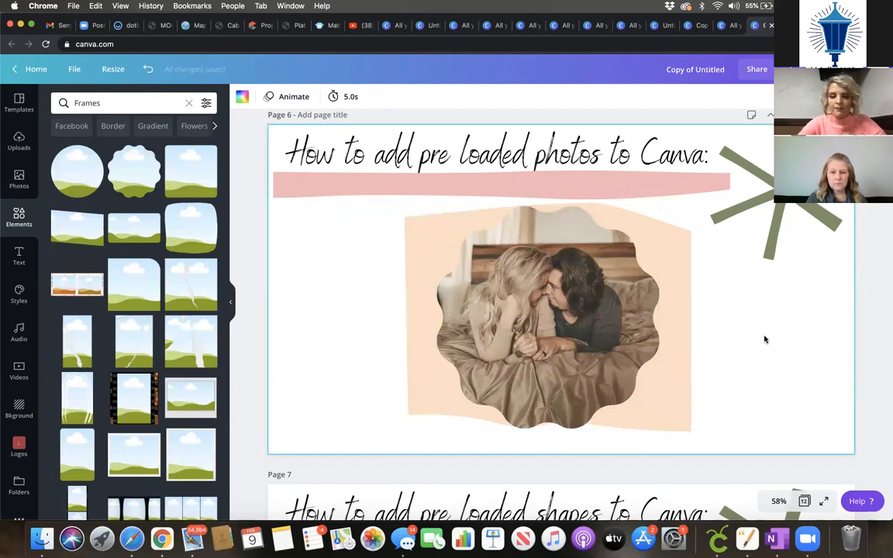
scroll(764, 339, "down", 1)
scroll(765, 339, "up", 1)
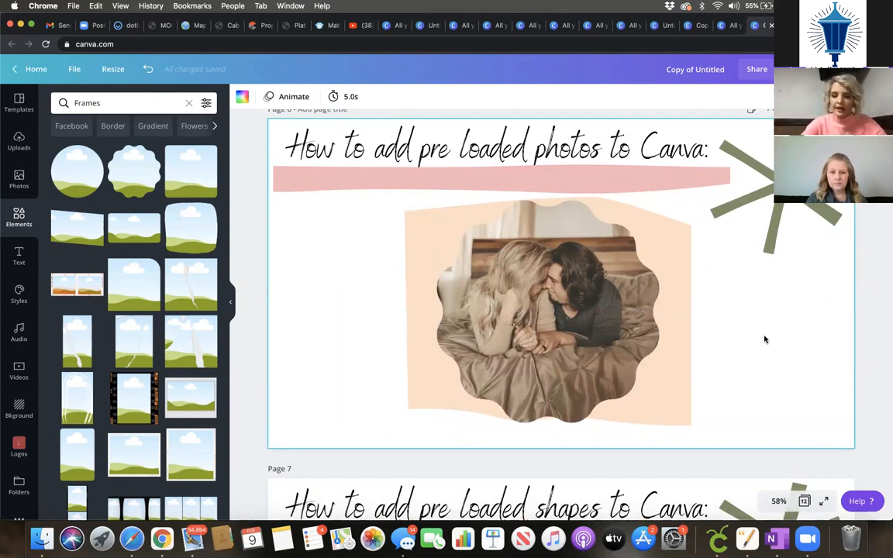
scroll(765, 339, "down", 10)
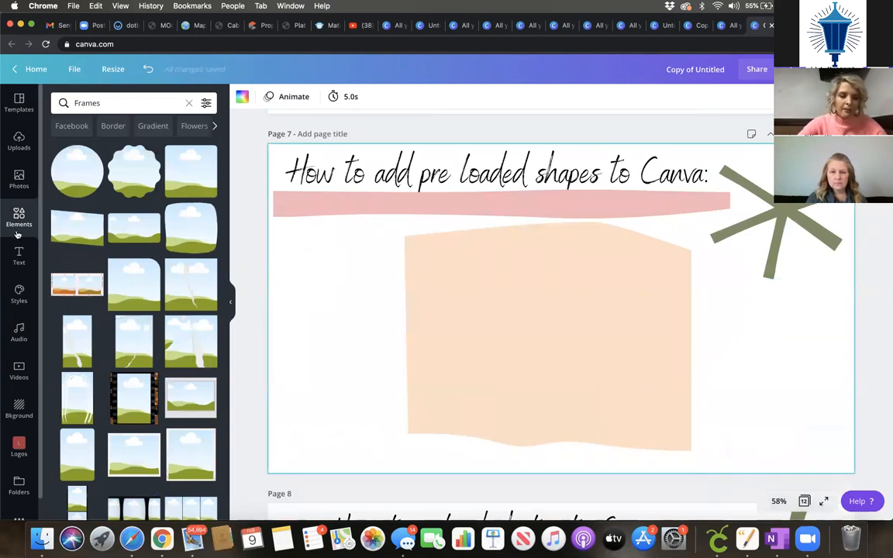
Step: Add a star shape to page 7, shrink it, and move it onto the peach shape's corner
left_click(23, 180)
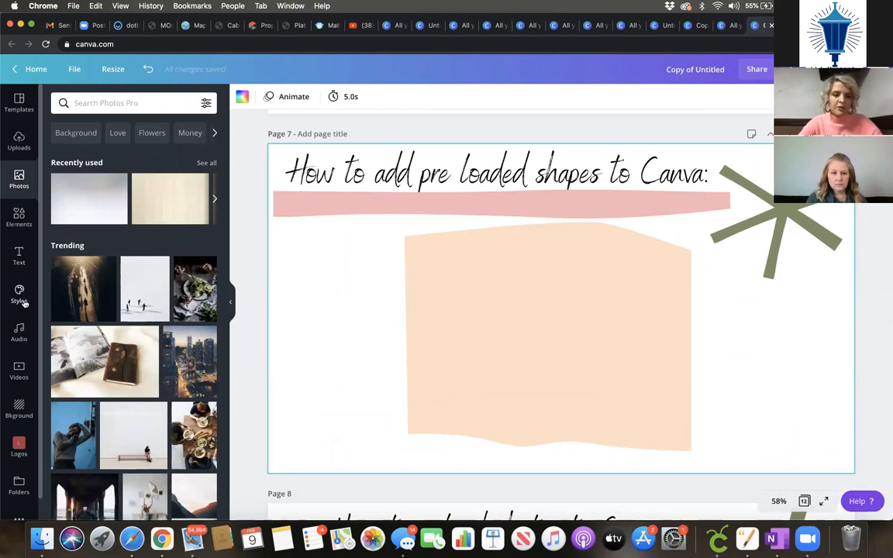
left_click(19, 221)
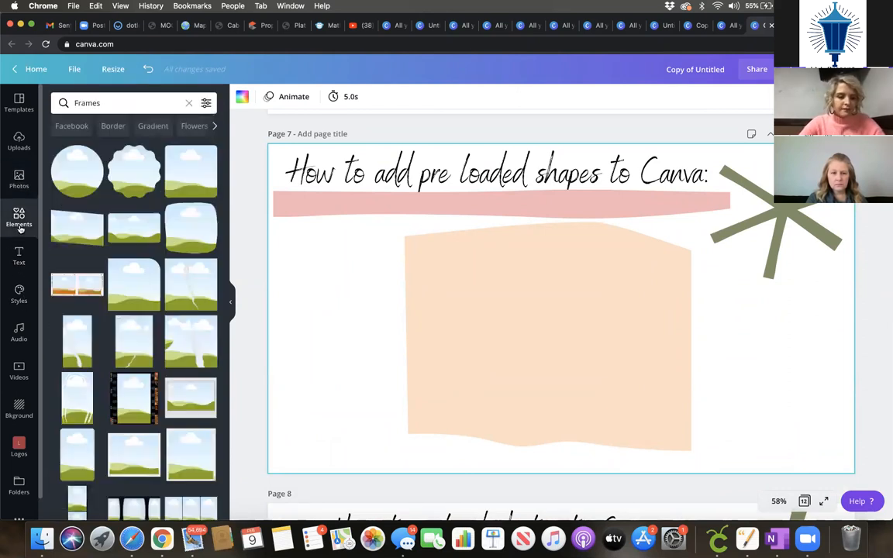
left_click(189, 103)
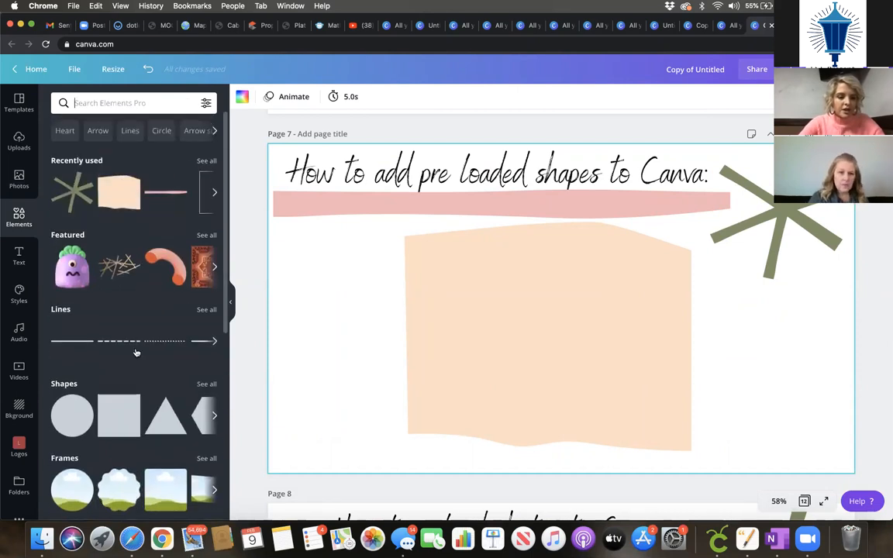
scroll(136, 353, "down", 2)
left_click(205, 294)
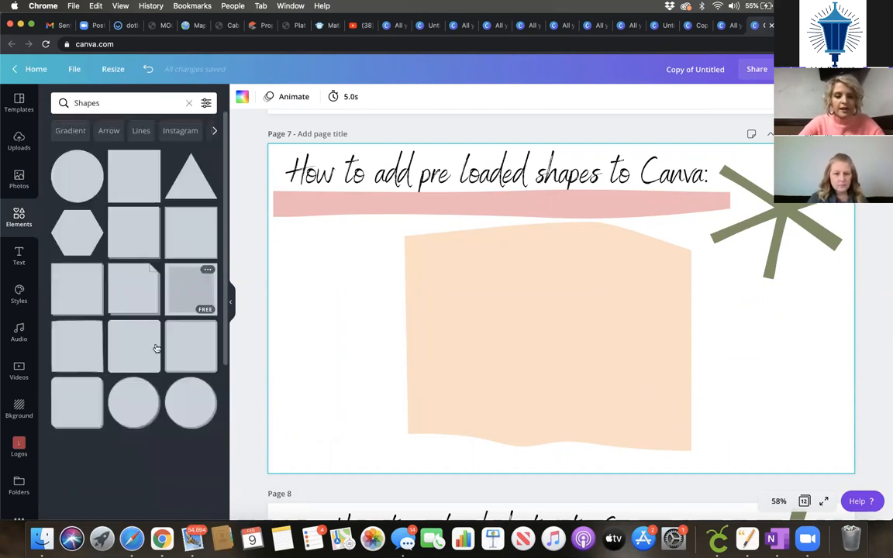
scroll(156, 348, "down", 10)
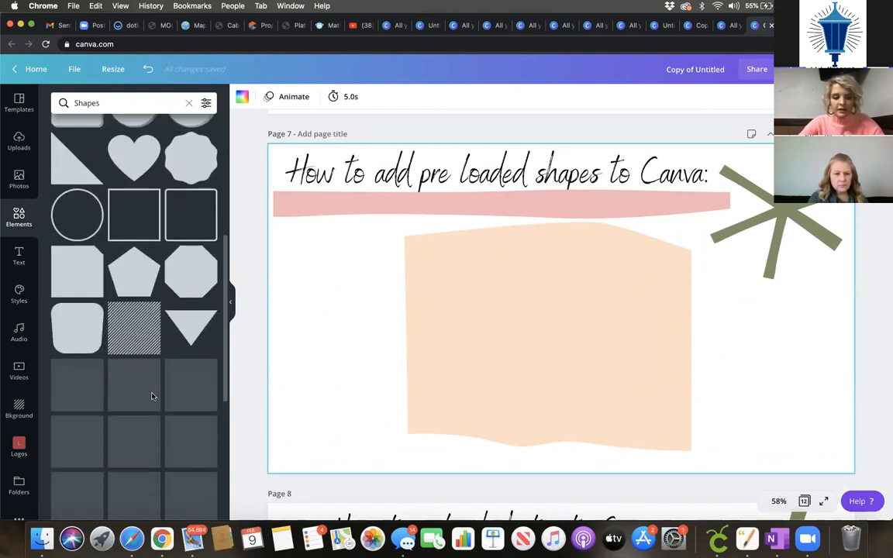
scroll(152, 395, "down", 4)
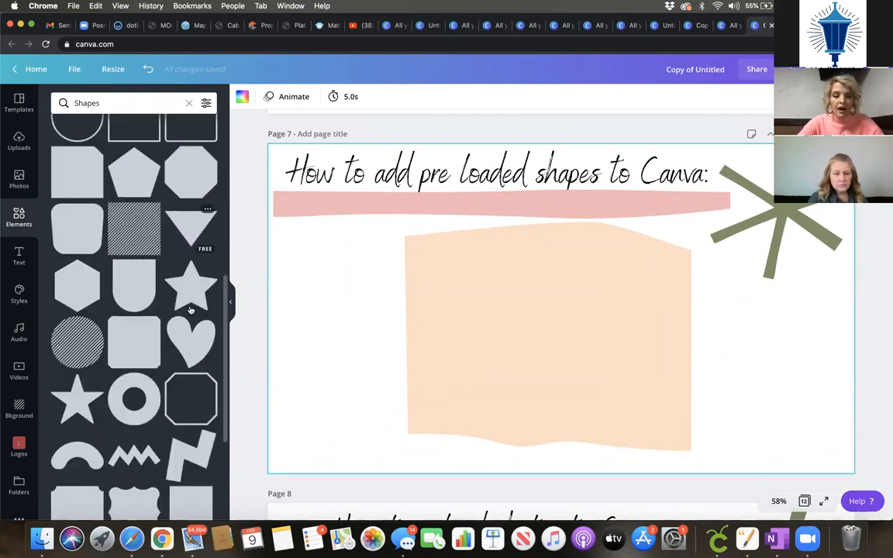
left_click(193, 301)
left_click_drag(653, 397, 561, 311)
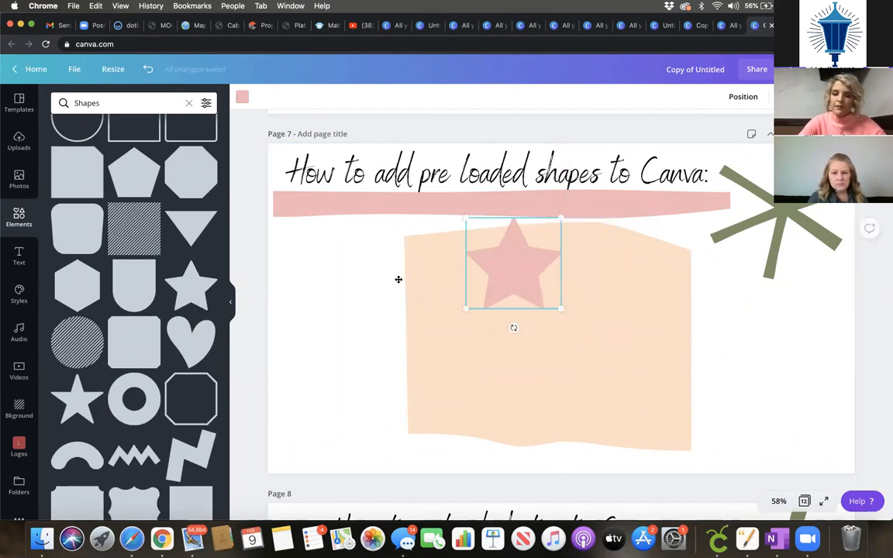
left_click_drag(399, 279, 393, 281)
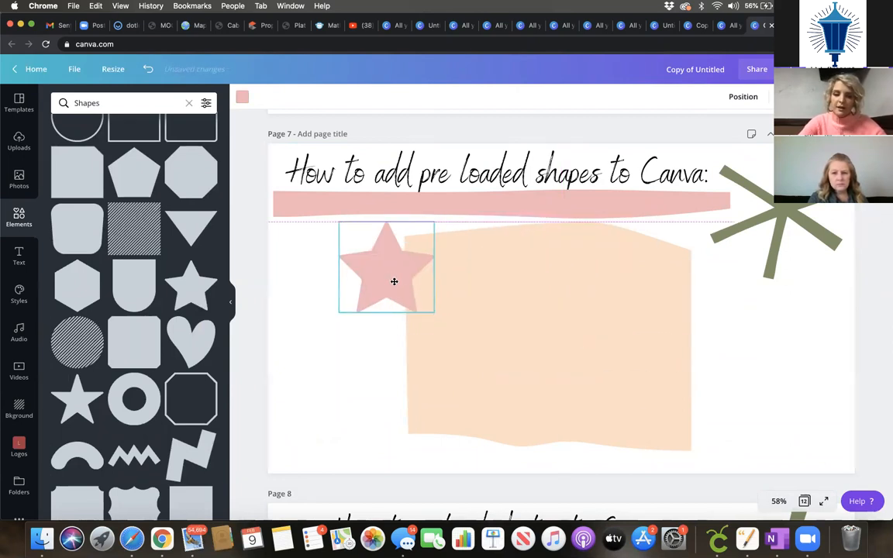
Step: Try several Photo Colors swatches on the star, ending with black
left_click(243, 98)
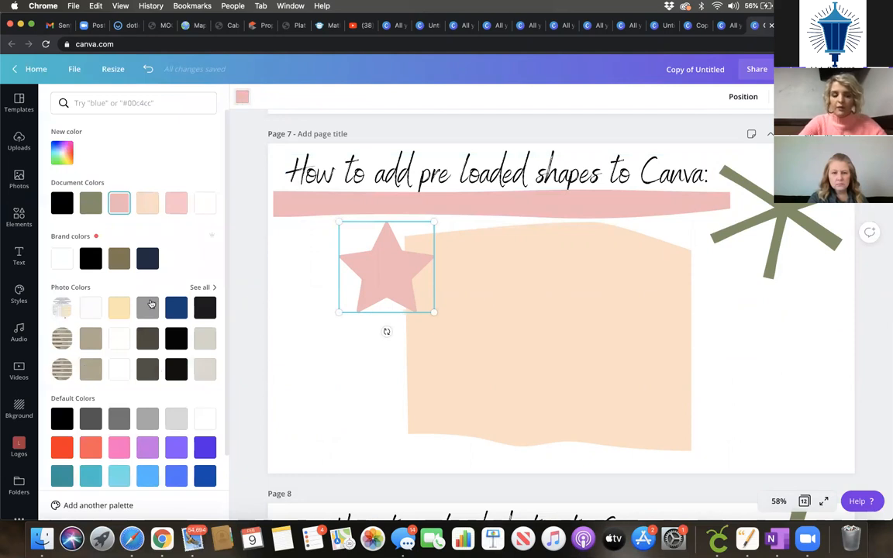
scroll(138, 411, "down", 1)
scroll(137, 411, "up", 1)
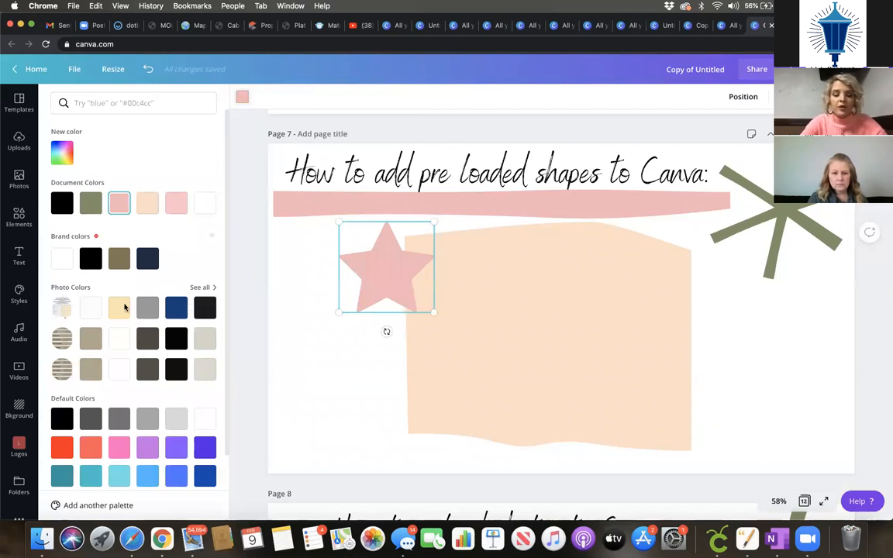
left_click(200, 288)
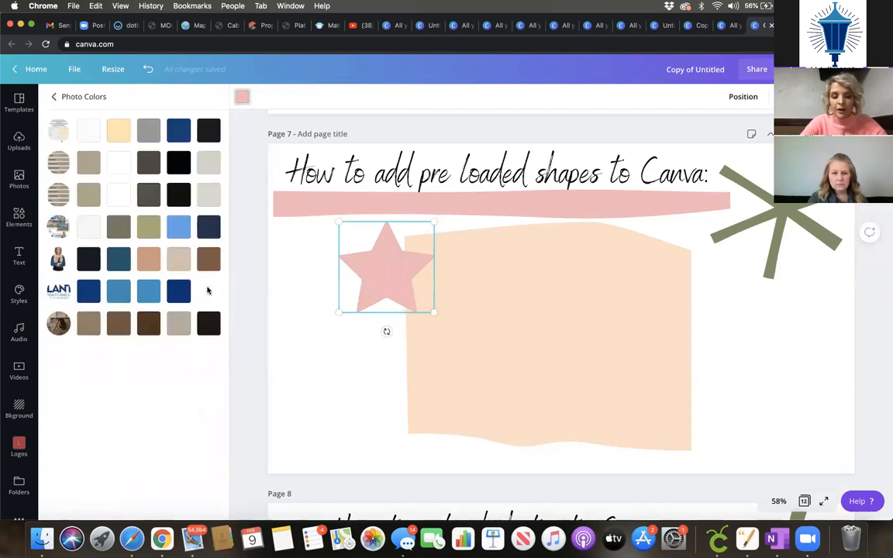
left_click(90, 292)
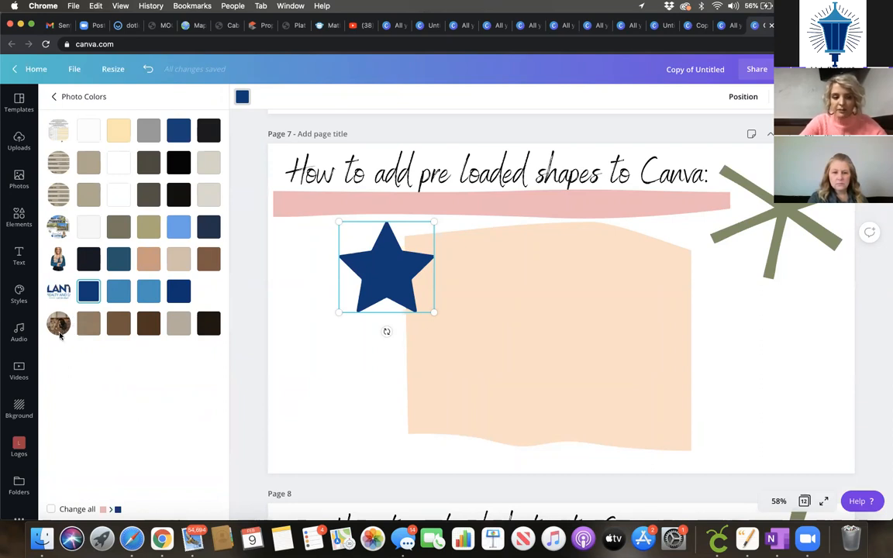
left_click(89, 325)
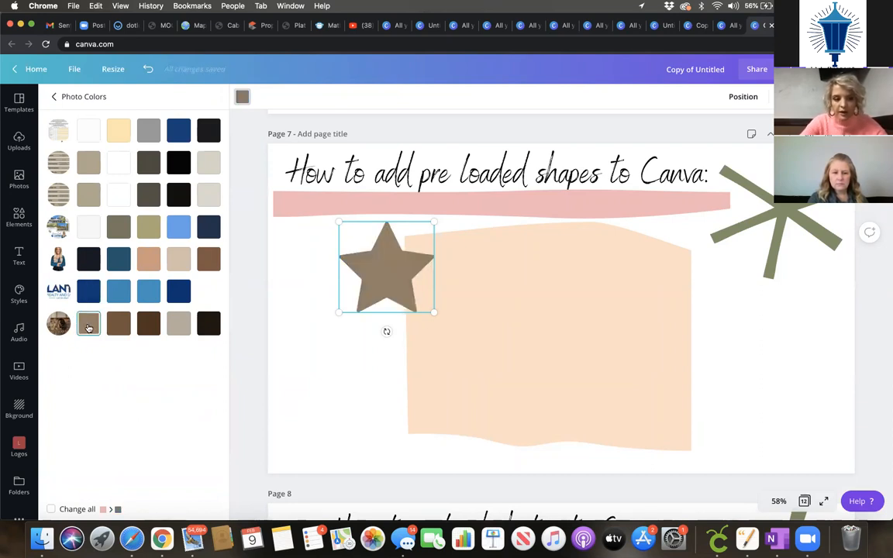
left_click(150, 324)
left_click(179, 323)
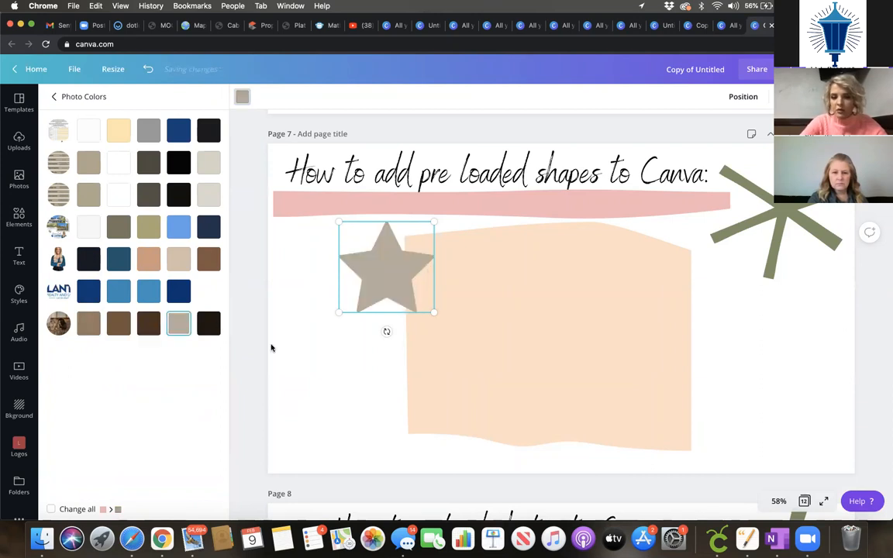
left_click(210, 324)
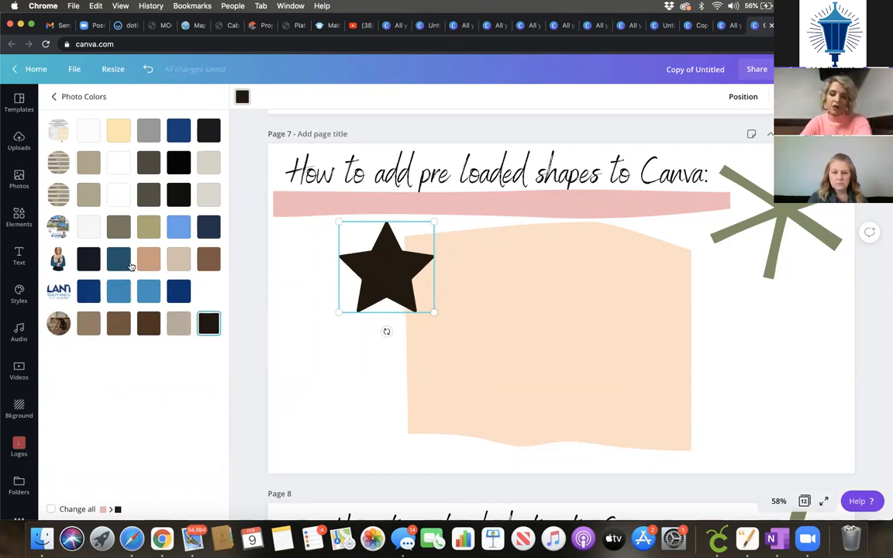
Step: Recolour the star khaki-brown and align it with the title's left edge
left_click(119, 227)
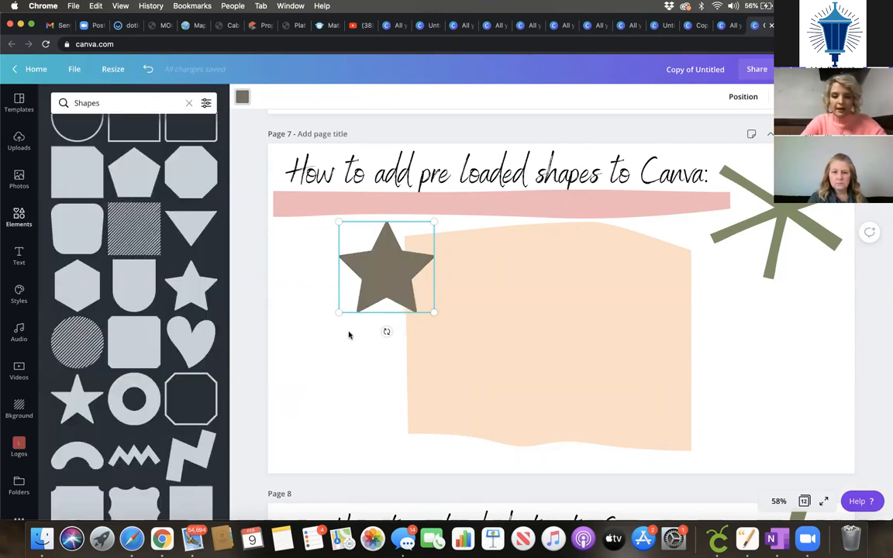
left_click(372, 420)
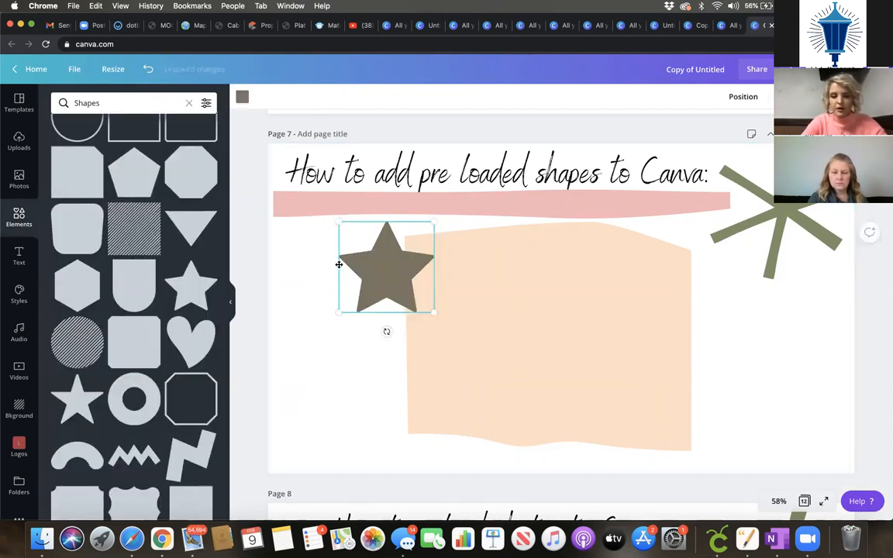
left_click_drag(339, 261, 286, 261)
Step: Add a heart shape, move it to the lower right, then delete it
left_click(204, 338)
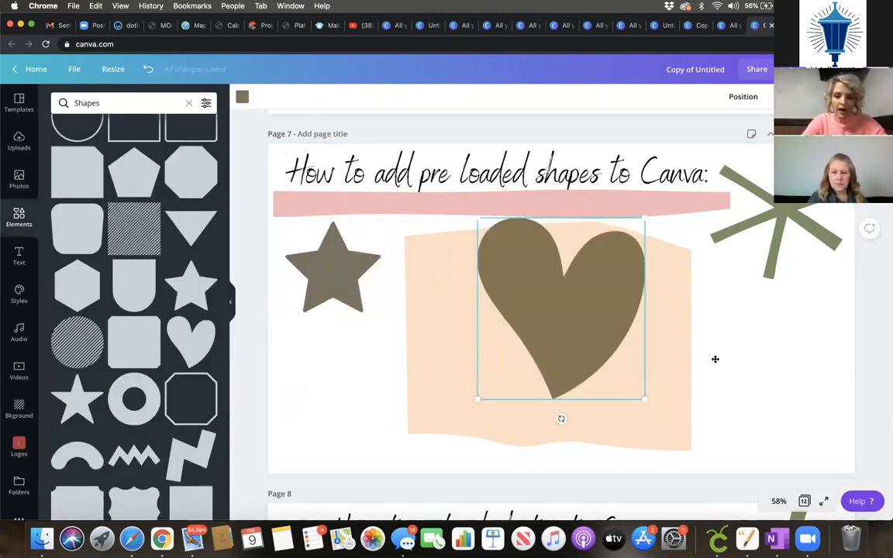
left_click_drag(578, 323, 733, 379)
left_click(562, 380)
left_click(741, 384)
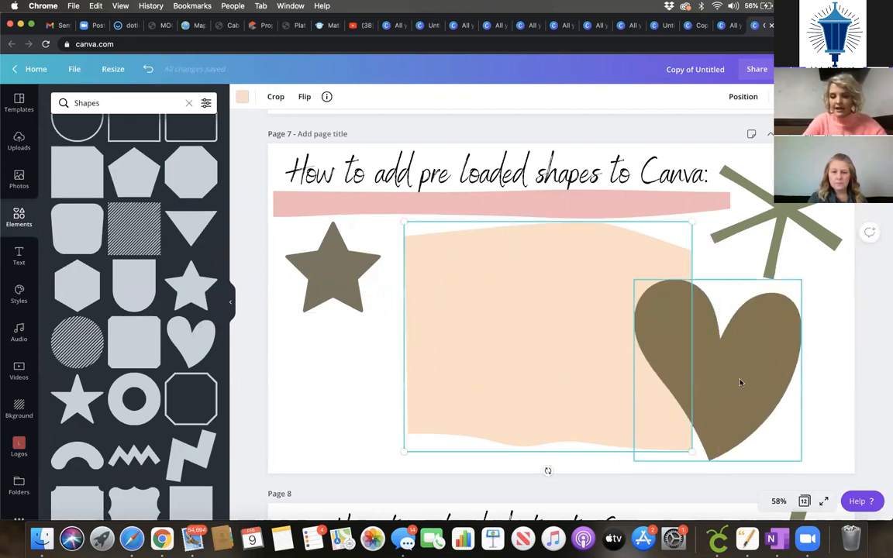
key("Delete")
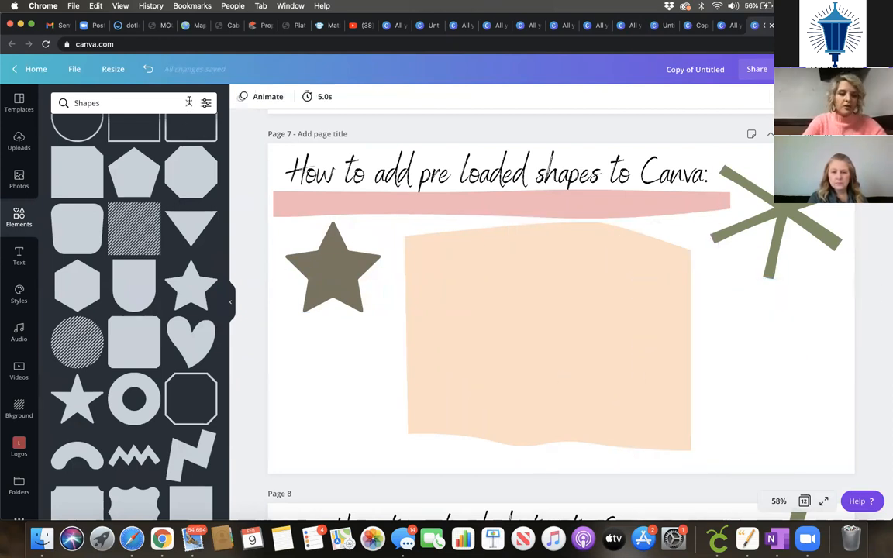
Step: Clear the Shapes search and search Elements for real estate graphics
left_click(190, 102)
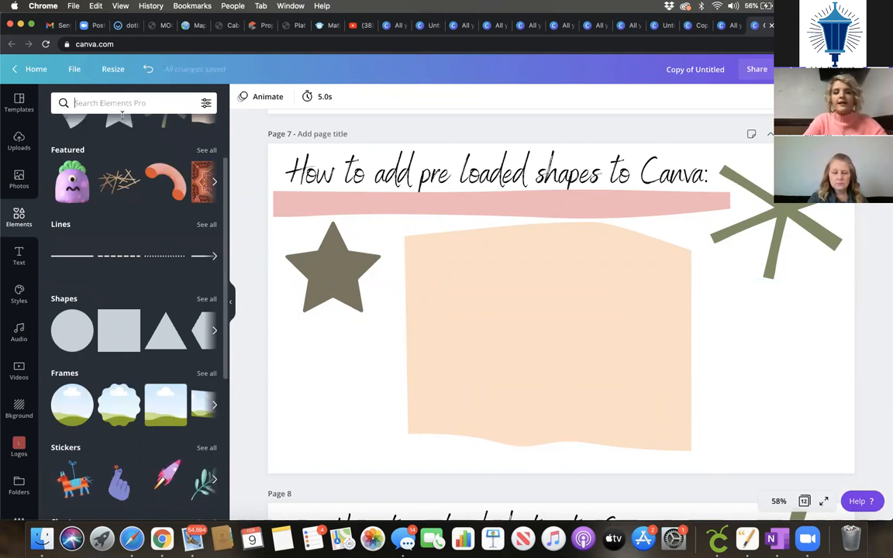
scroll(101, 145, "up", 2)
scroll(119, 322, "down", 10)
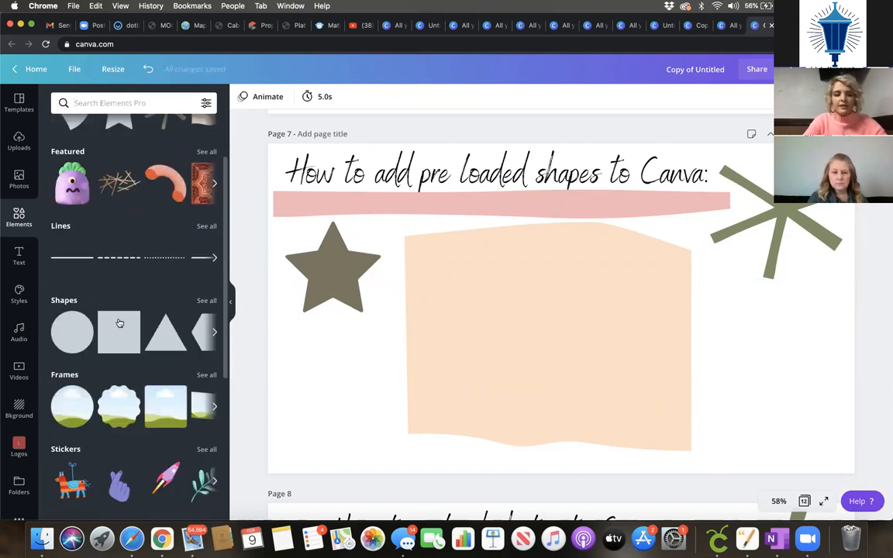
scroll(120, 328, "up", 10)
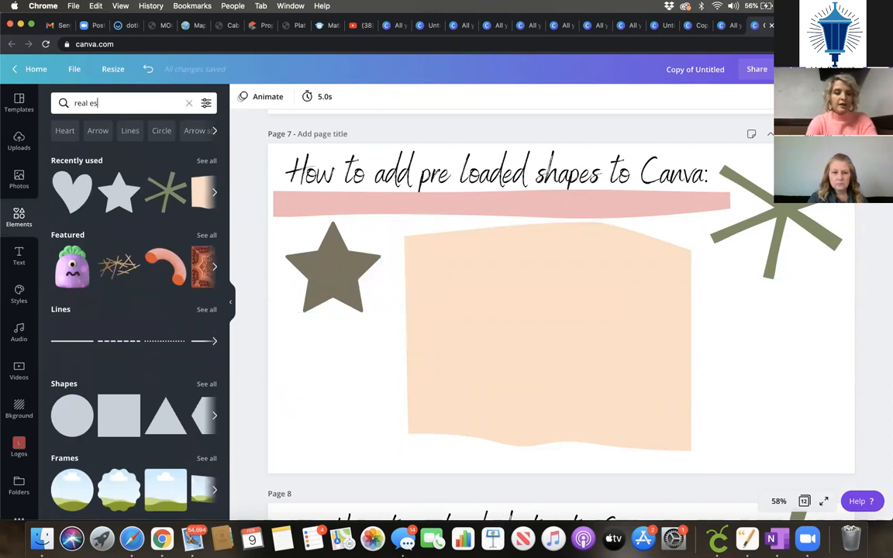
key("Return")
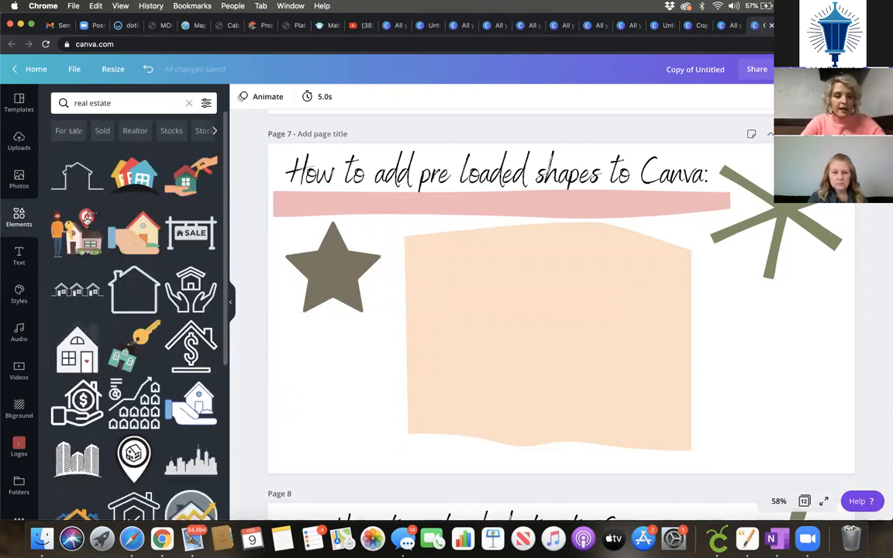
Step: Add a house outline at the page's lower right and make it olive green
left_click(77, 176)
left_click_drag(667, 347, 752, 437)
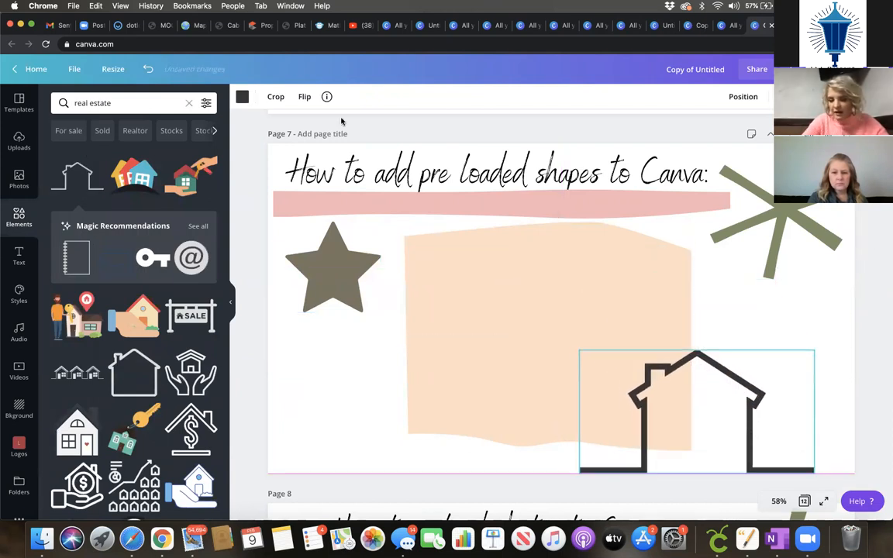
left_click(243, 97)
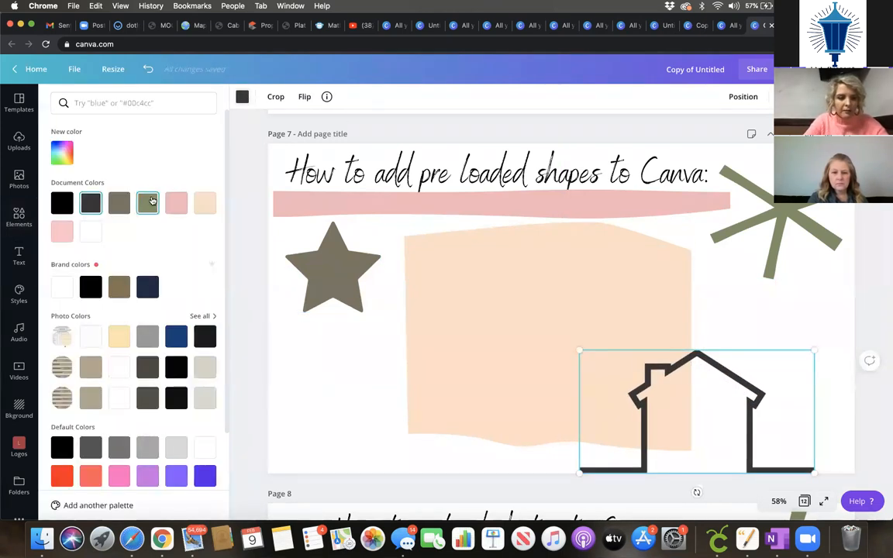
left_click(152, 200)
key("Escape")
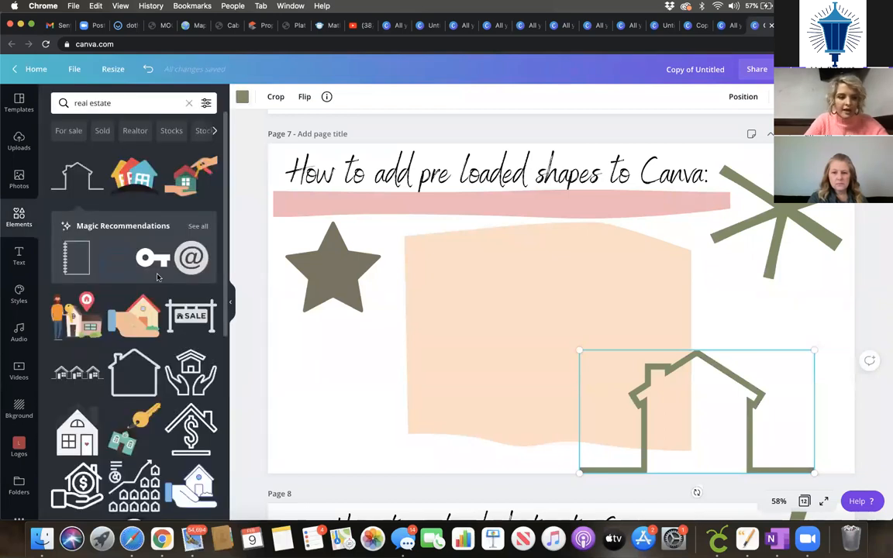
Step: Add a house-sign graphic at lower left, recoloured olive green with pink accents
scroll(158, 277, "down", 3)
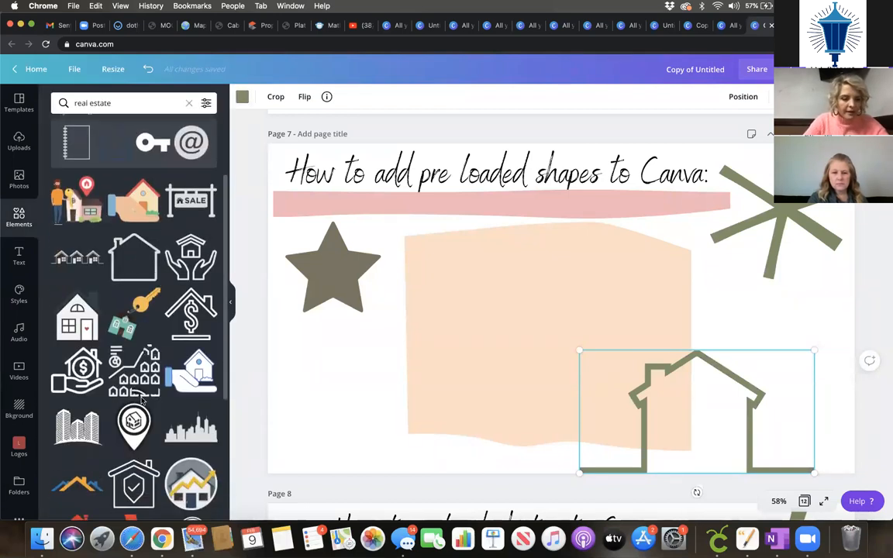
scroll(140, 399, "down", 9)
scroll(143, 402, "down", 7)
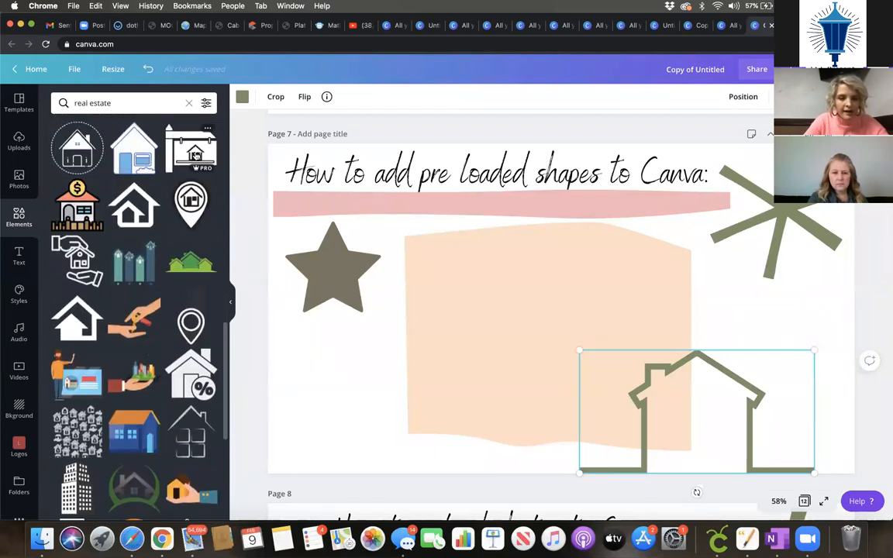
left_click(197, 156)
left_click_drag(543, 313, 321, 414)
left_click(242, 96)
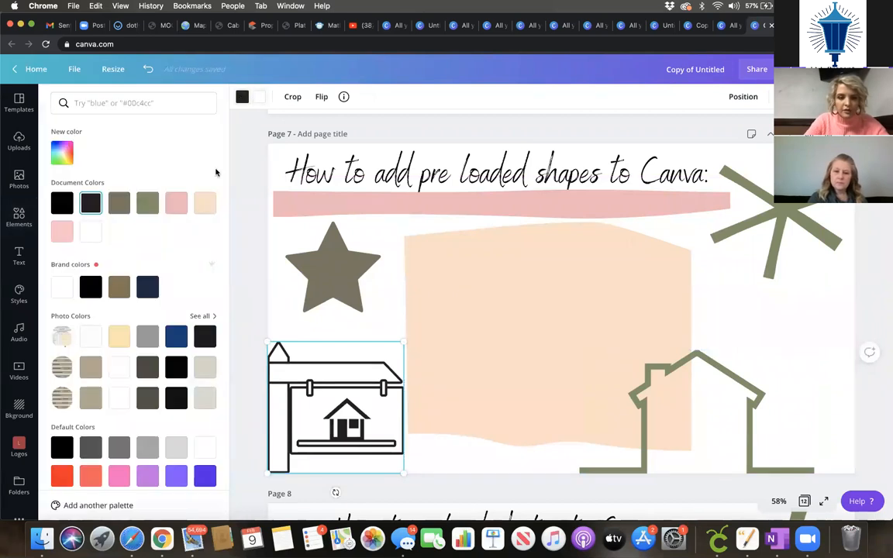
left_click(176, 203)
left_click(259, 97)
left_click(206, 203)
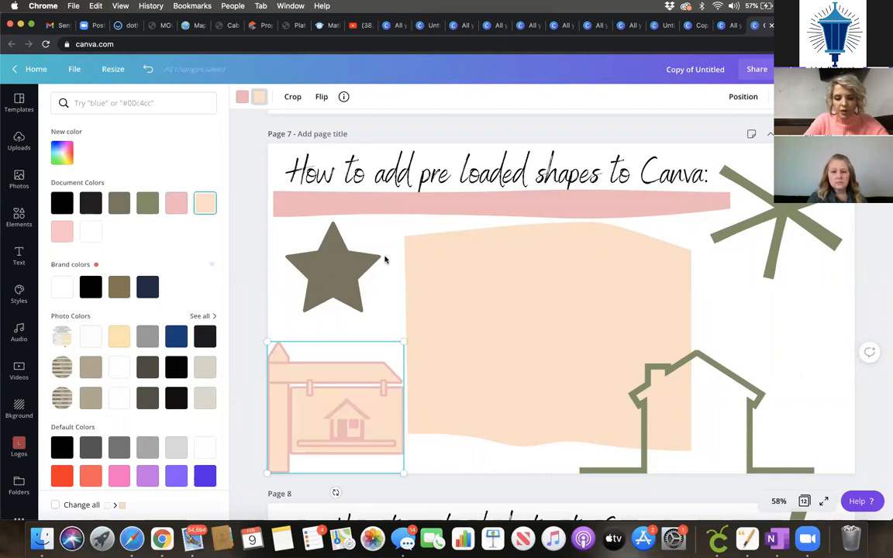
left_click(147, 203)
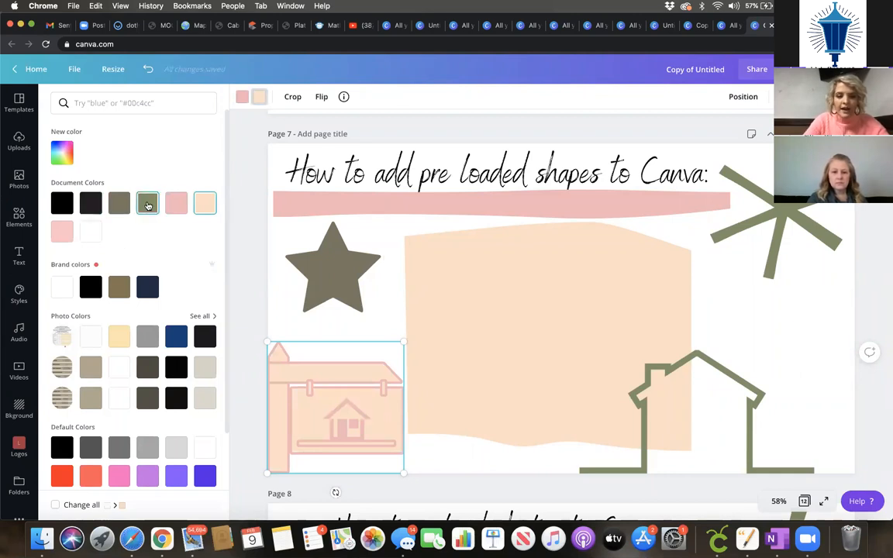
key("Escape")
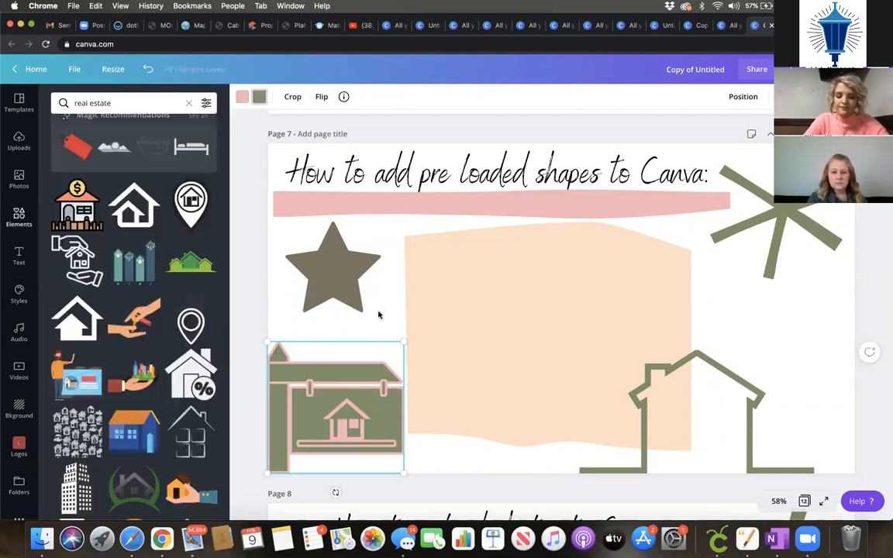
scroll(113, 409, "down", 3)
scroll(113, 409, "down", 4)
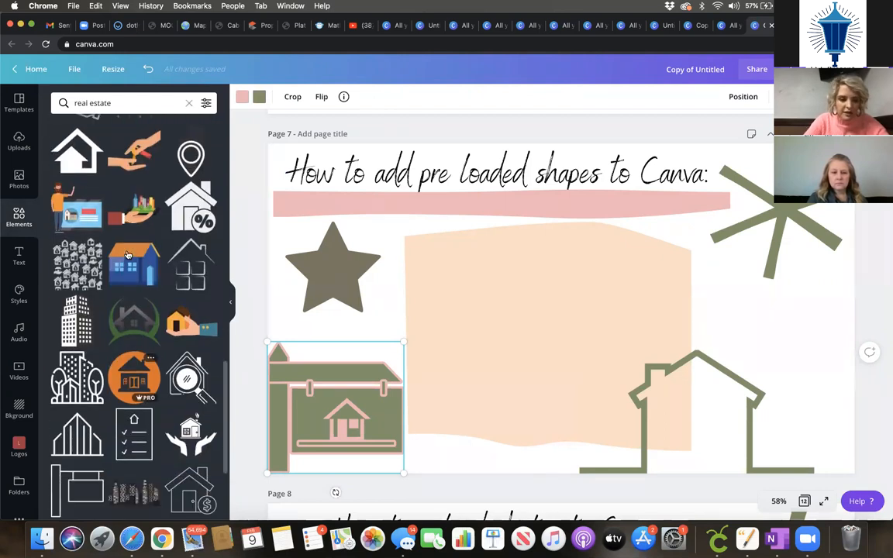
Step: Add the hand-holding-city illustration to page 7 and move it over the house outline
left_click(121, 217)
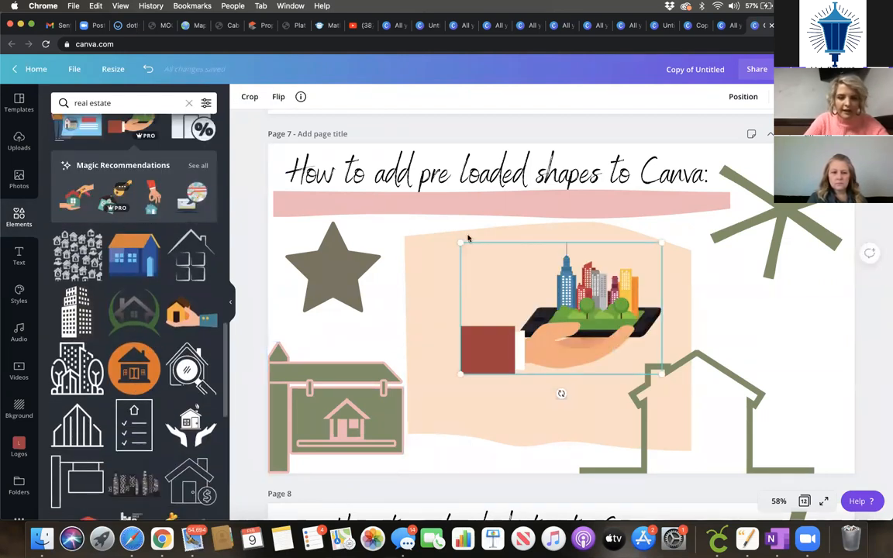
left_click_drag(593, 343, 589, 380)
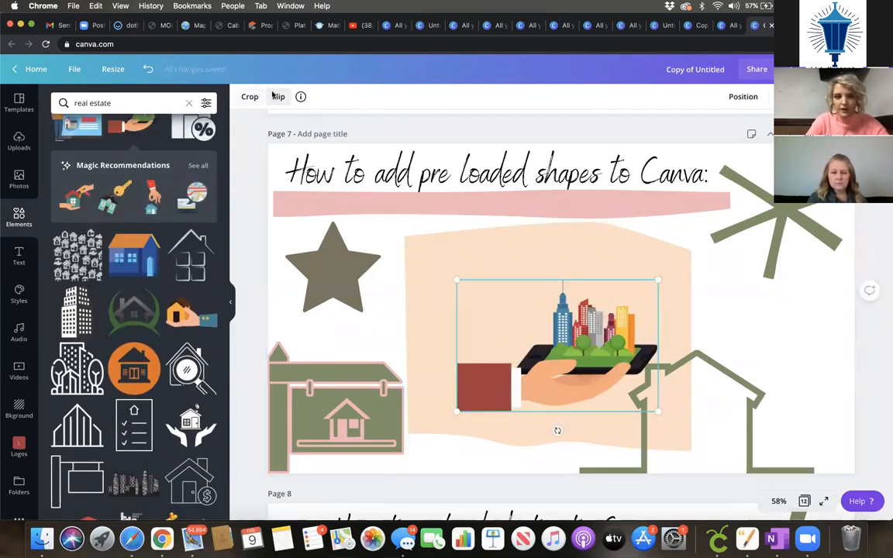
left_click_drag(706, 322, 776, 264)
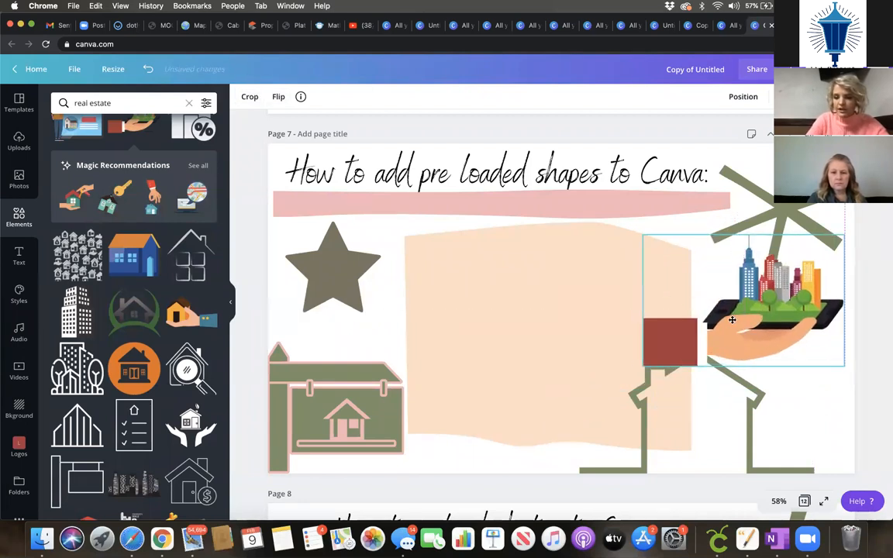
scroll(181, 471, "down", 10)
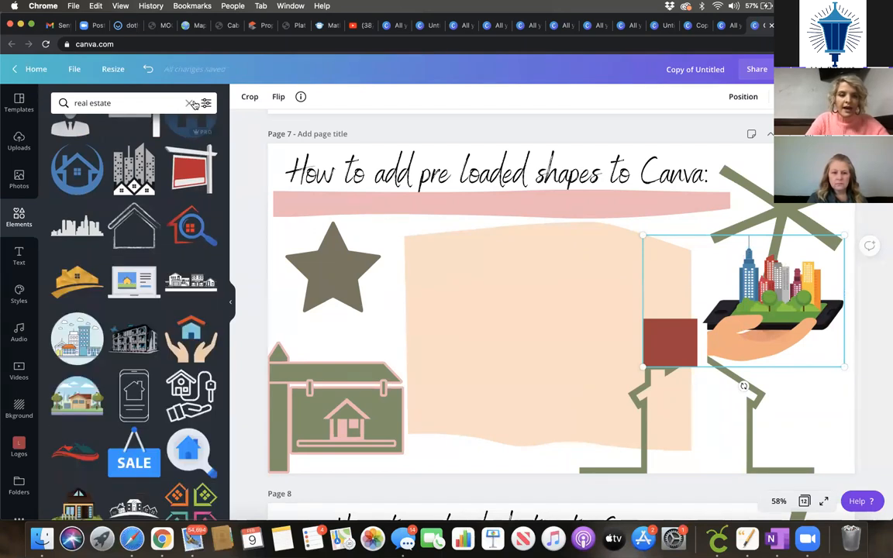
Step: Try a 'house' element search, clear it, and centre the city graphic on the peach shape
key("super+a")
key("BackSpace")
type("house")
key("Return")
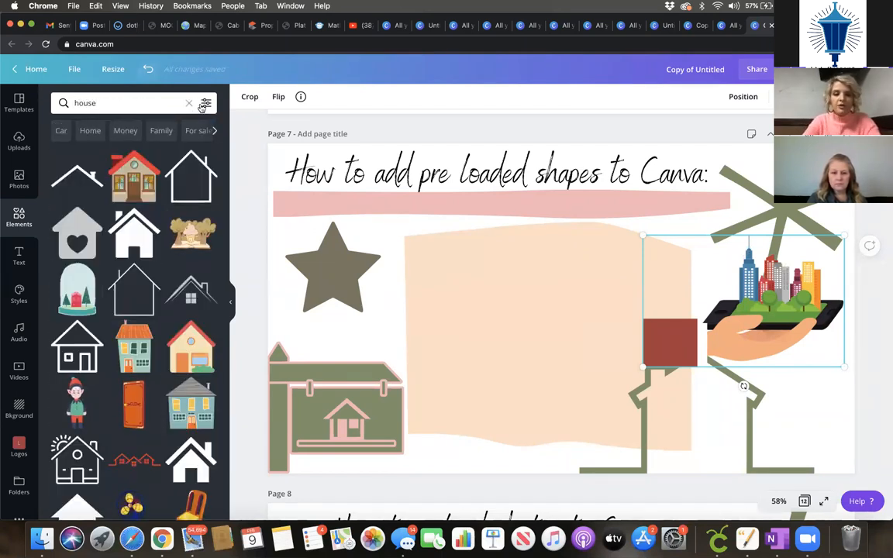
left_click(188, 103)
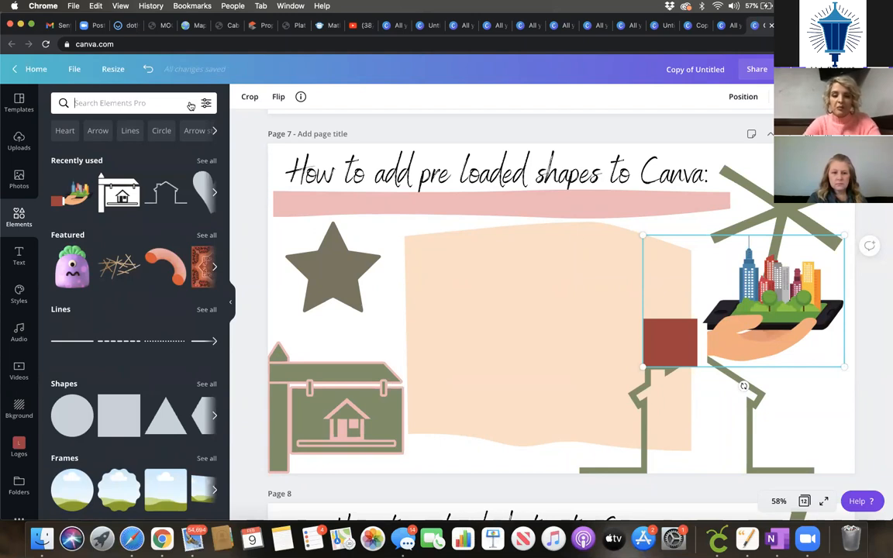
left_click_drag(701, 263, 480, 275)
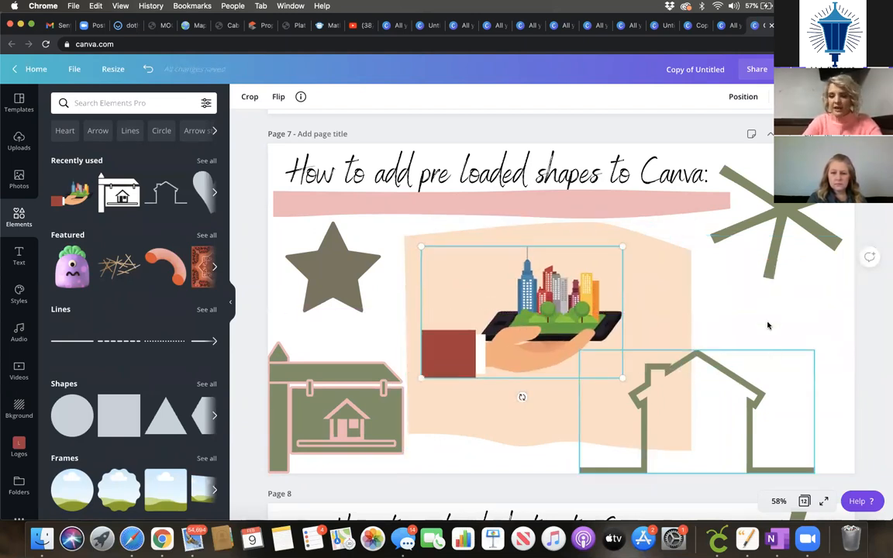
Step: Search the stock video library for 'real es' real estate videos
left_click(769, 326)
scroll(769, 325, "down", 10)
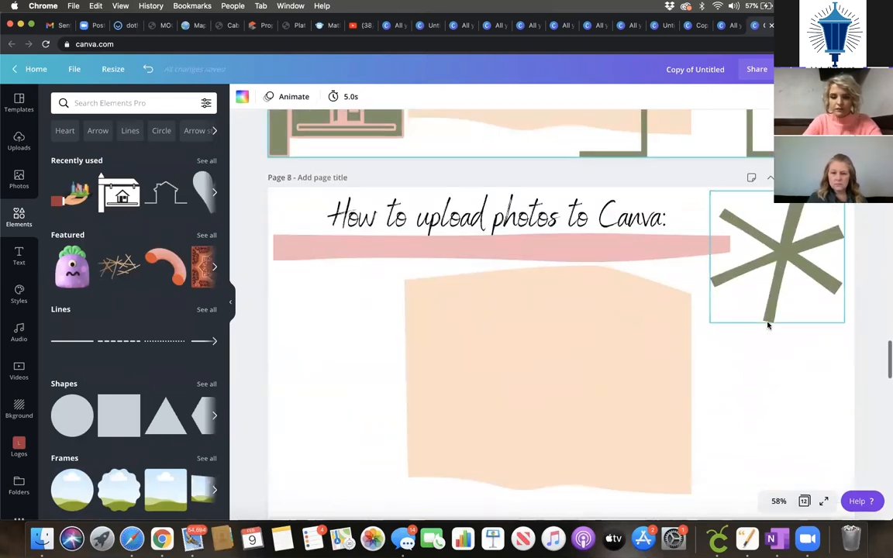
scroll(769, 326, "down", 2)
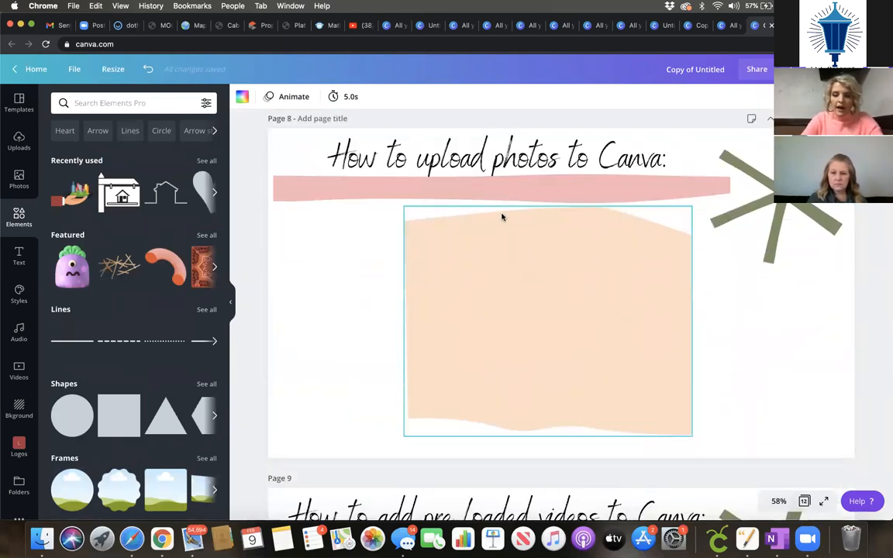
scroll(551, 261, "up", 1)
scroll(550, 262, "up", 20)
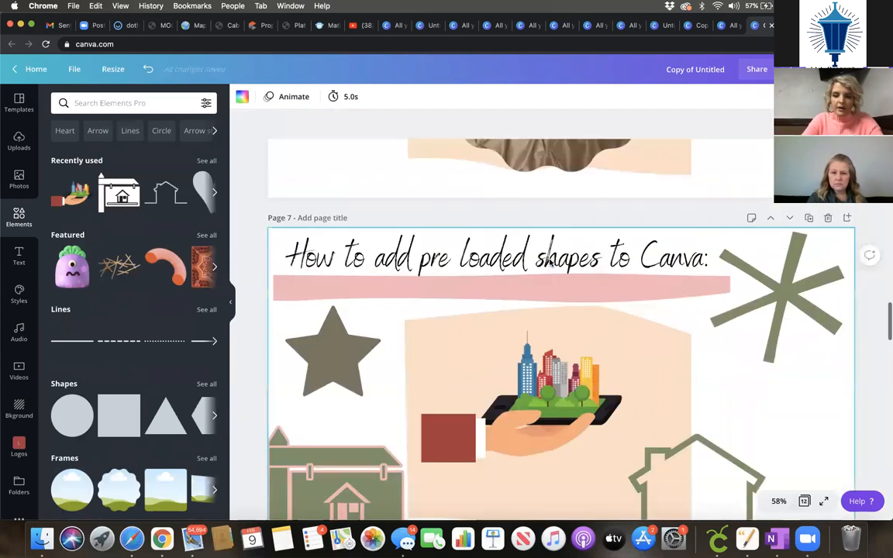
scroll(549, 262, "down", 20)
scroll(550, 262, "down", 9)
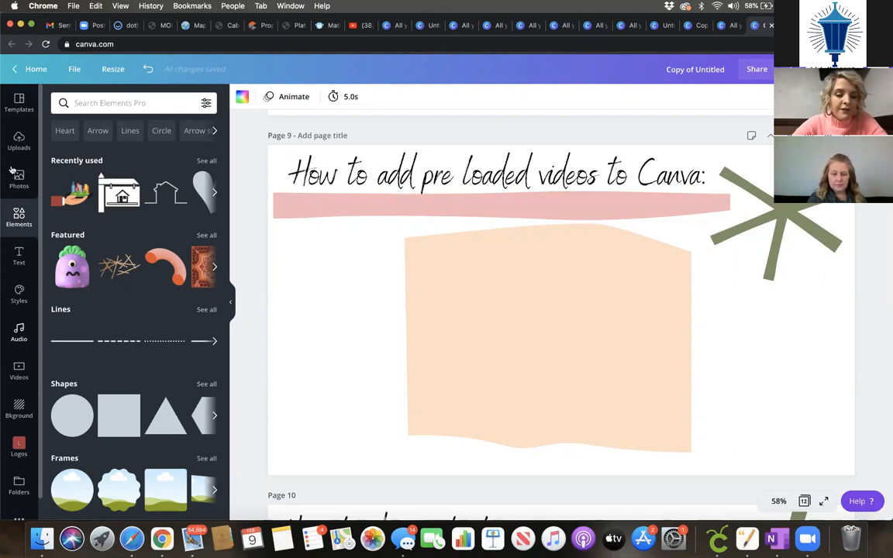
left_click(29, 376)
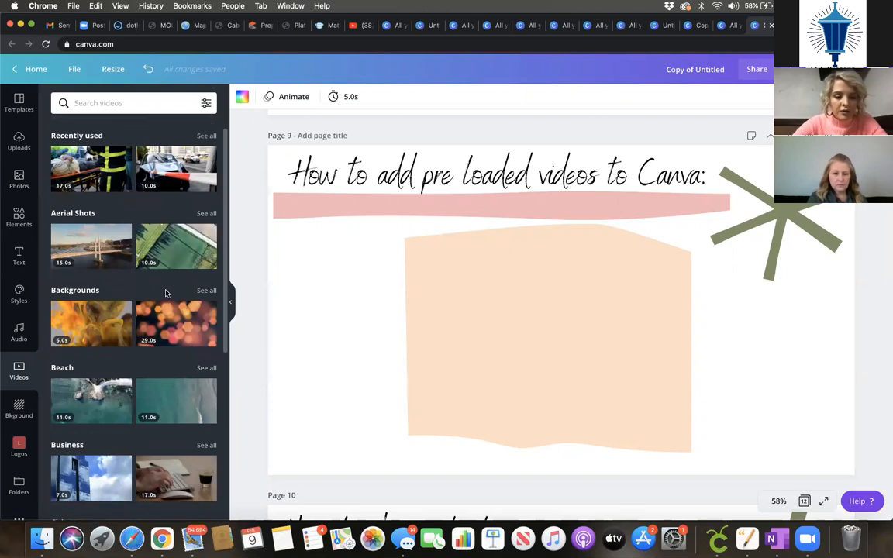
scroll(165, 294, "down", 3)
scroll(166, 294, "down", 1)
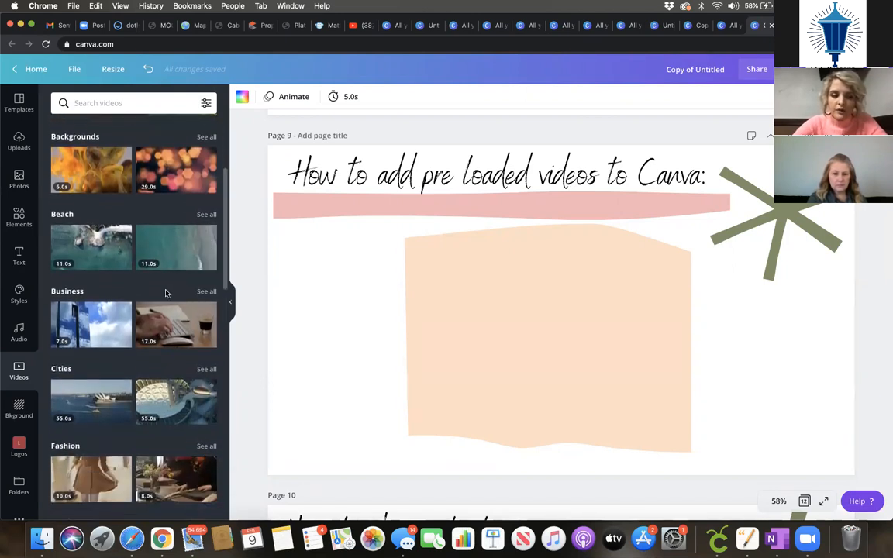
left_click(120, 103)
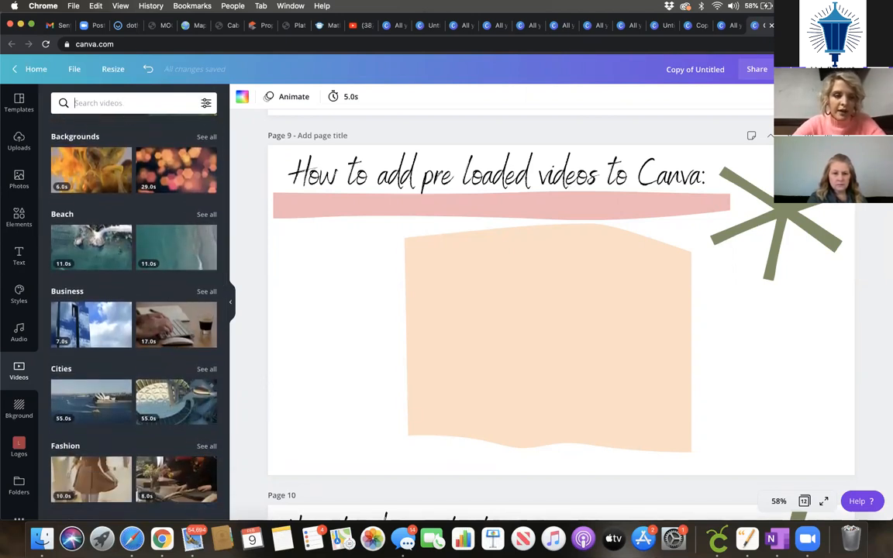
type("real es")
key("Return")
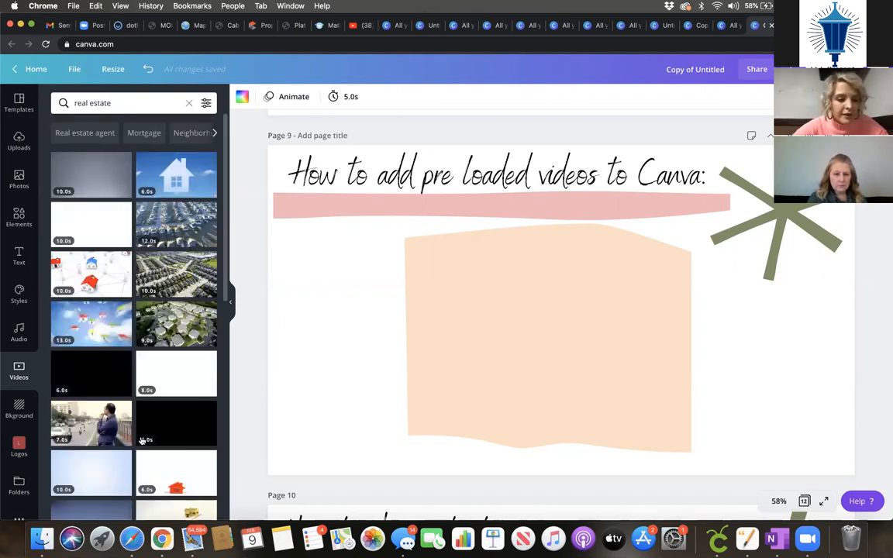
Step: Add the networked model houses video to page 9, shrink it, and centre it on the peach shape
left_click(86, 267)
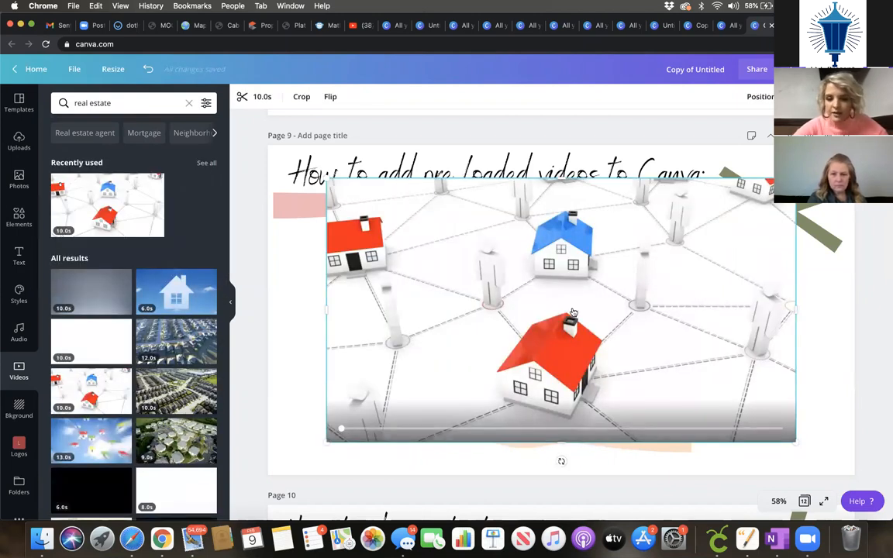
left_click(573, 313)
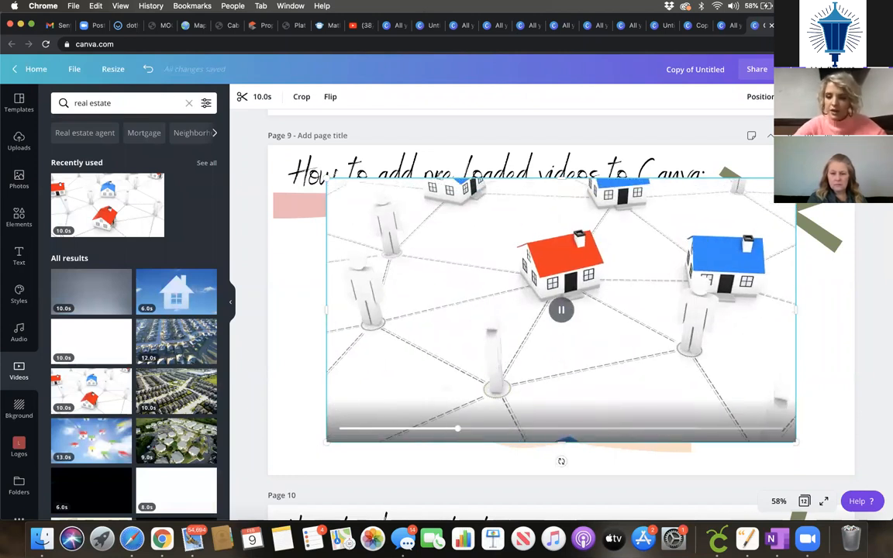
left_click_drag(797, 178, 592, 292)
left_click_drag(506, 362, 607, 327)
left_click_drag(476, 269, 477, 270)
Step: Trim the video so it starts at 2.2s, cutting its opening seconds
left_click(256, 96)
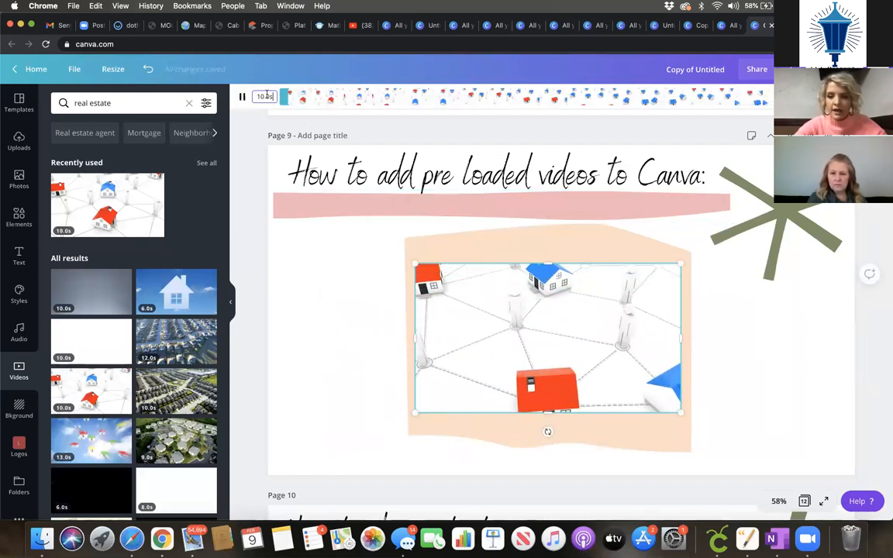
left_click(275, 97)
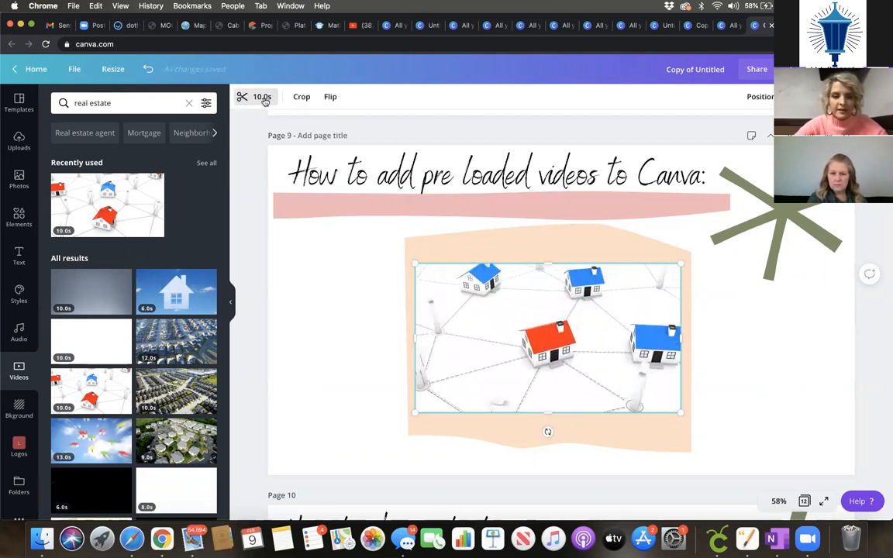
left_click(242, 98)
left_click_drag(284, 96, 571, 96)
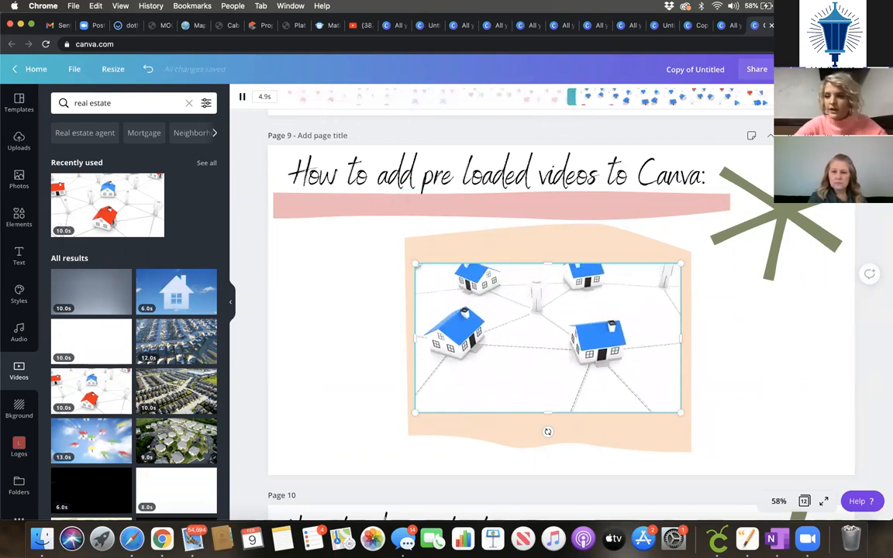
left_click(869, 97)
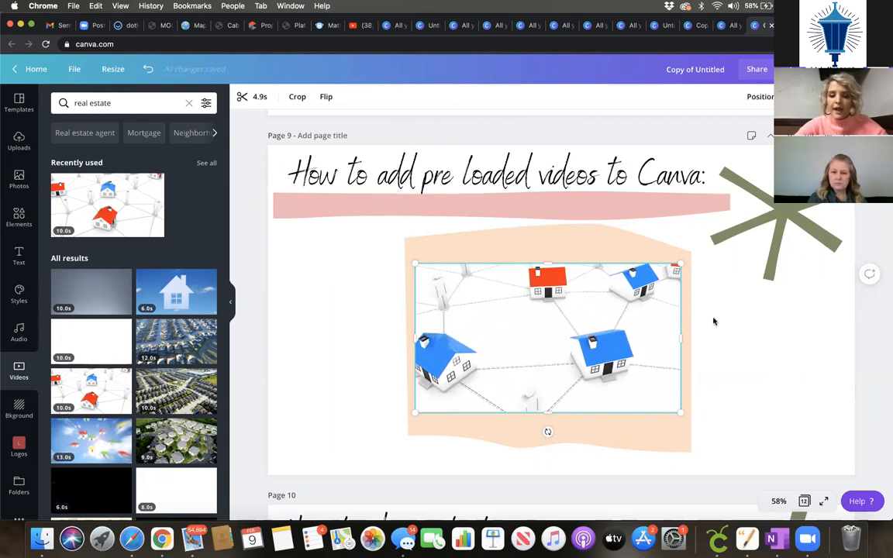
left_click(771, 355)
scroll(142, 416, "down", 5)
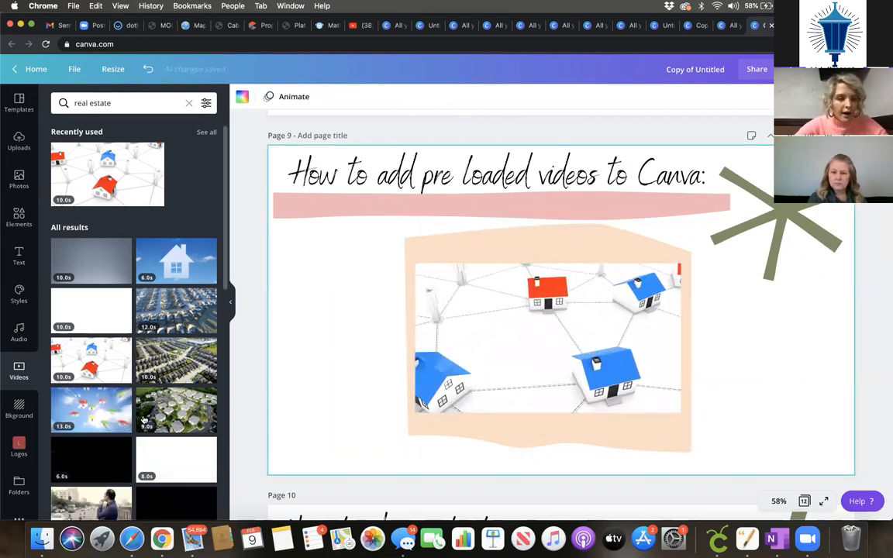
Step: From Uploads, place the meeting photo on page 9, then delete it
left_click(19, 141)
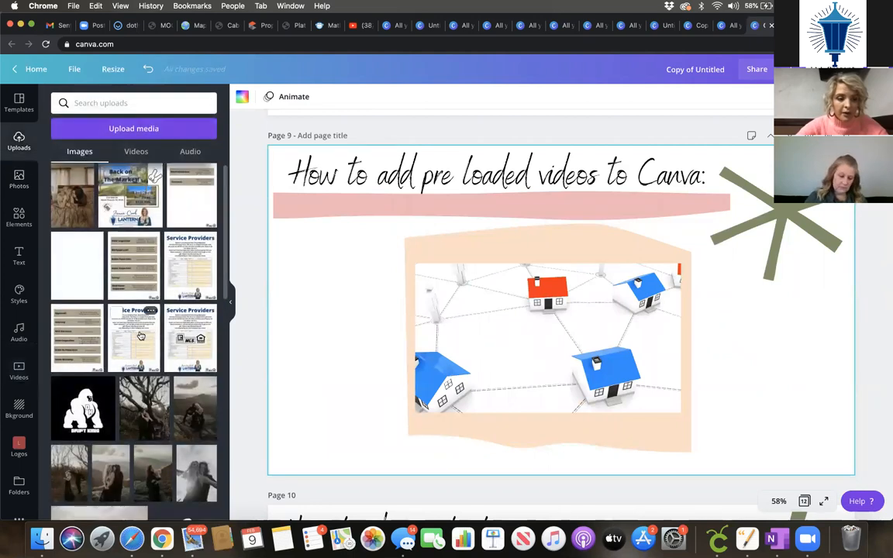
scroll(141, 335, "down", 10)
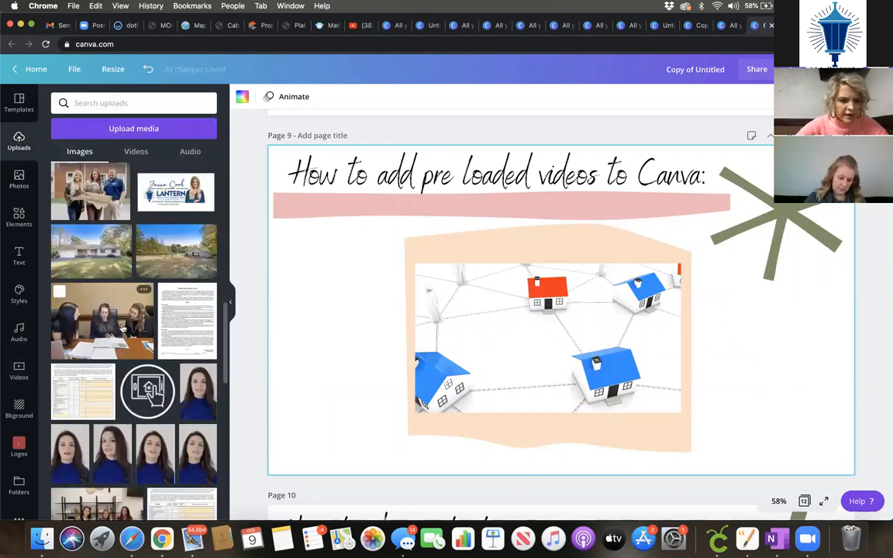
scroll(104, 341, "down", 3)
scroll(104, 338, "up", 3)
left_click(106, 334)
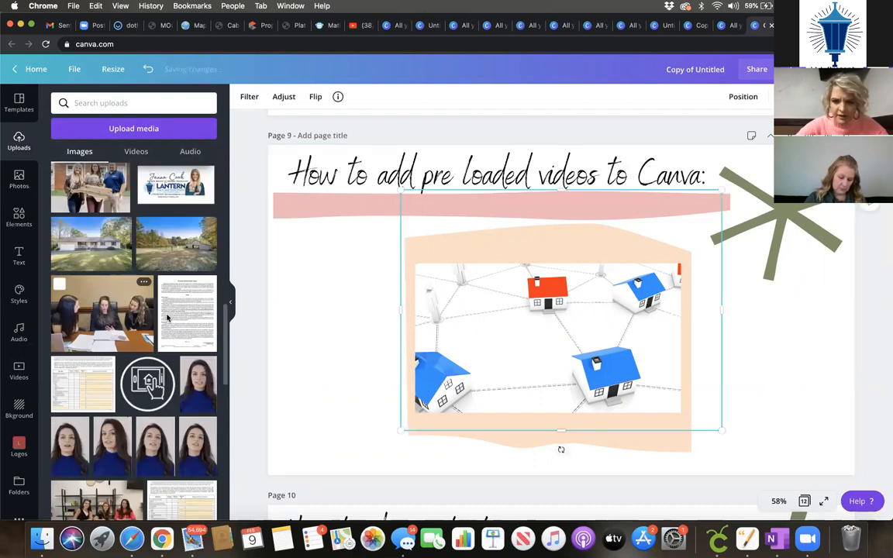
key("Delete")
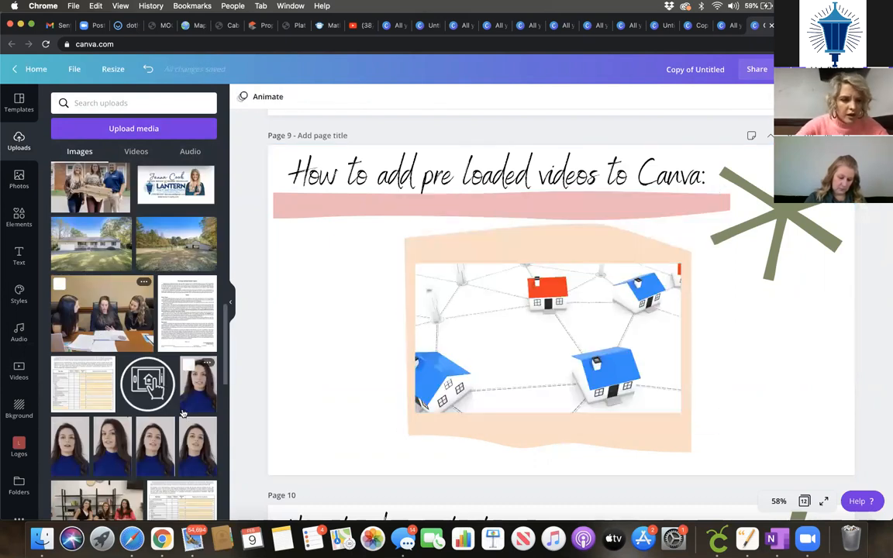
Step: Scroll the design down past page 9's house video to page 10, 'How to change text:'
scroll(183, 413, "down", 2)
scroll(183, 414, "down", 10)
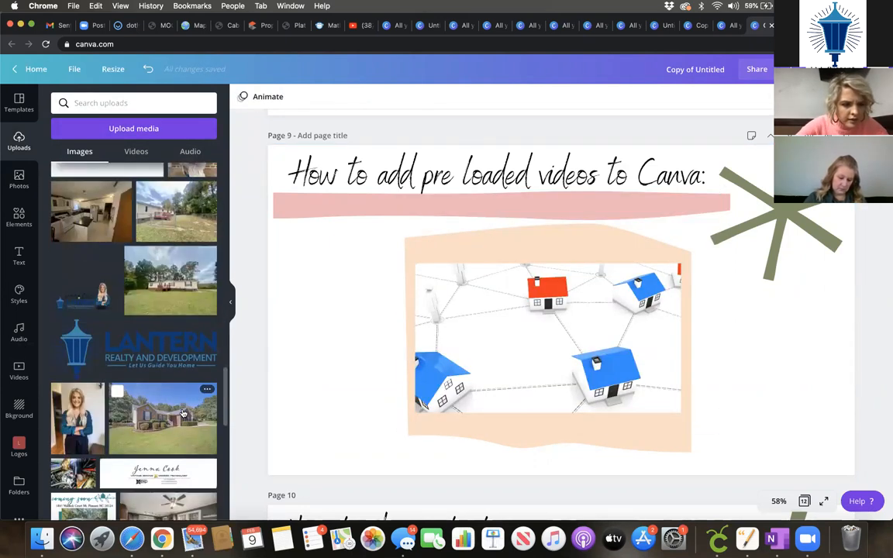
scroll(183, 413, "down", 8)
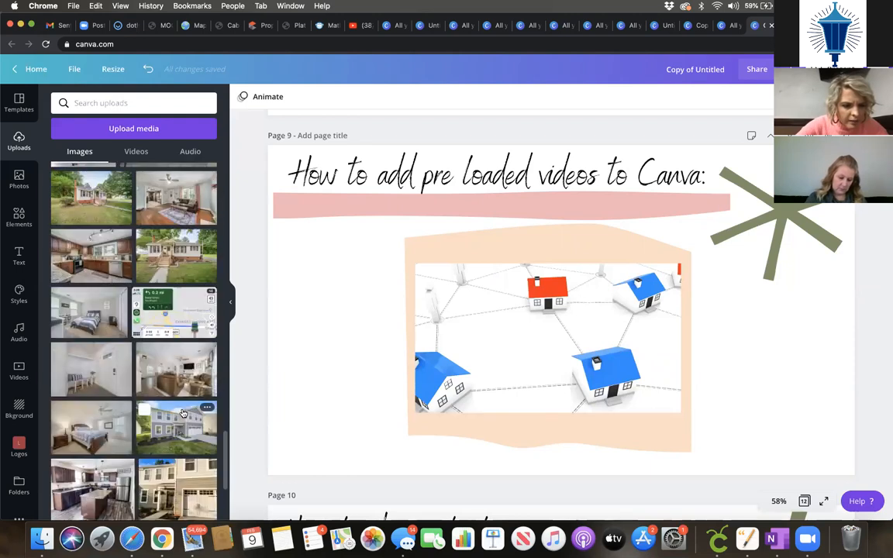
scroll(183, 414, "down", 3)
scroll(183, 413, "down", 10)
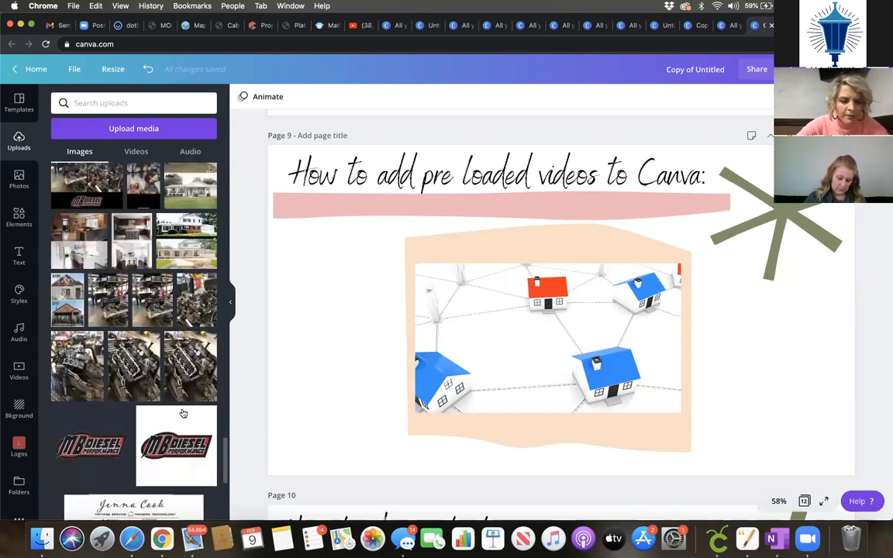
scroll(183, 414, "down", 5)
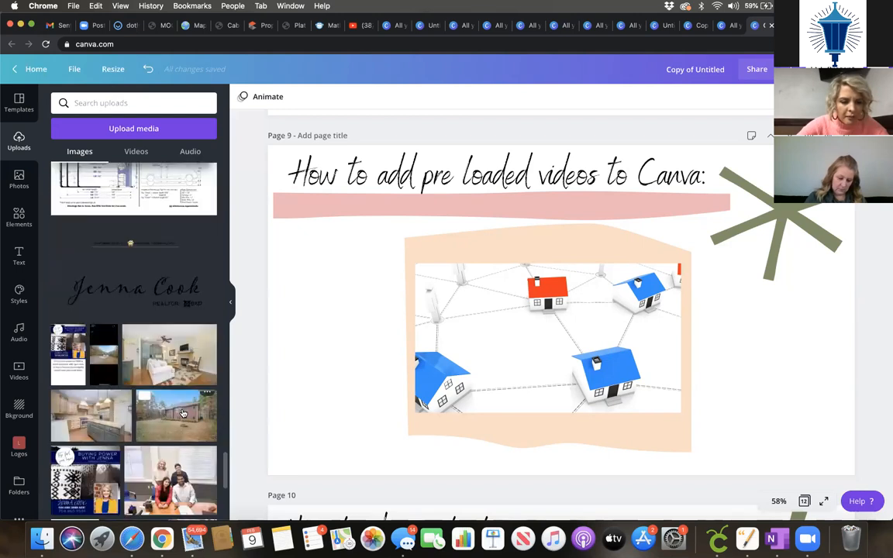
scroll(183, 414, "down", 15)
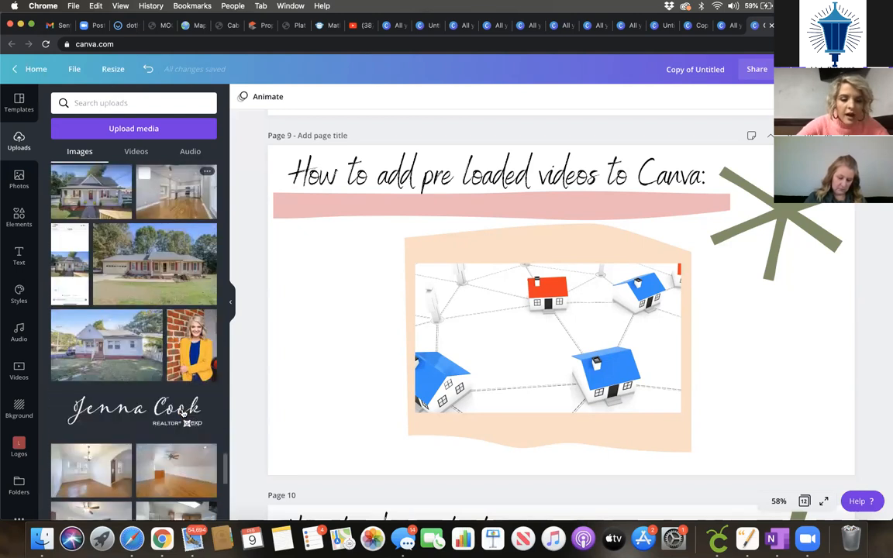
scroll(183, 413, "down", 10)
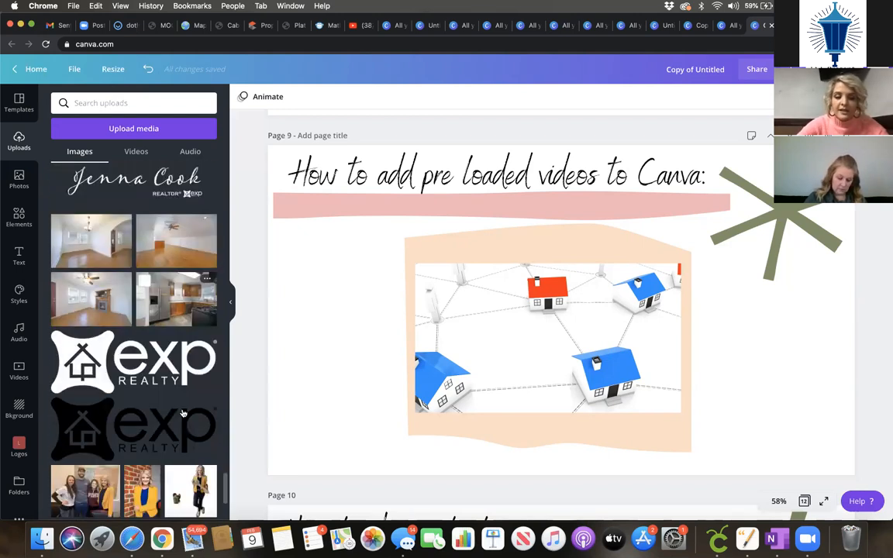
scroll(183, 414, "down", 8)
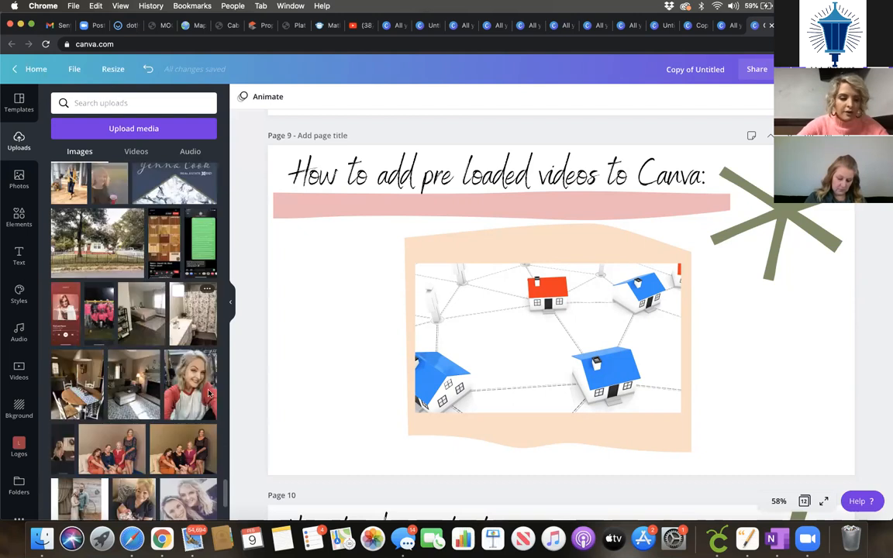
left_click(415, 290)
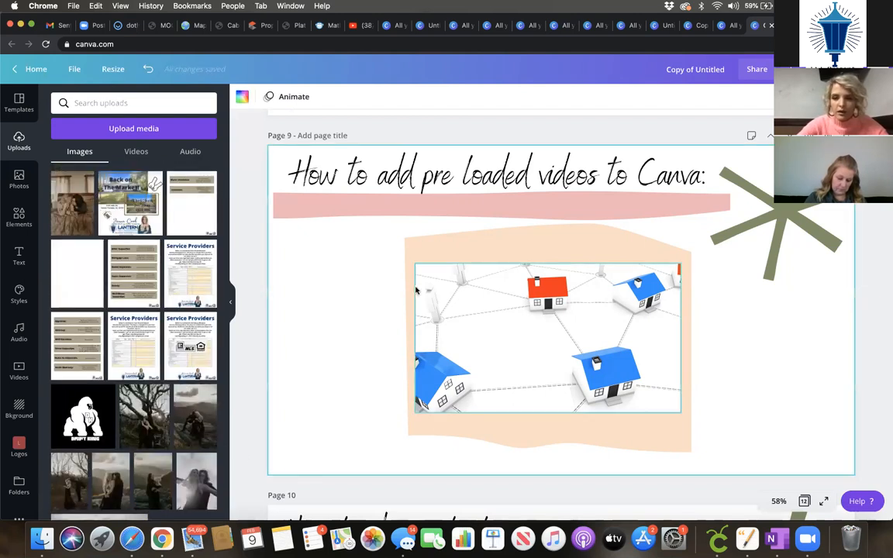
scroll(416, 290, "down", 5)
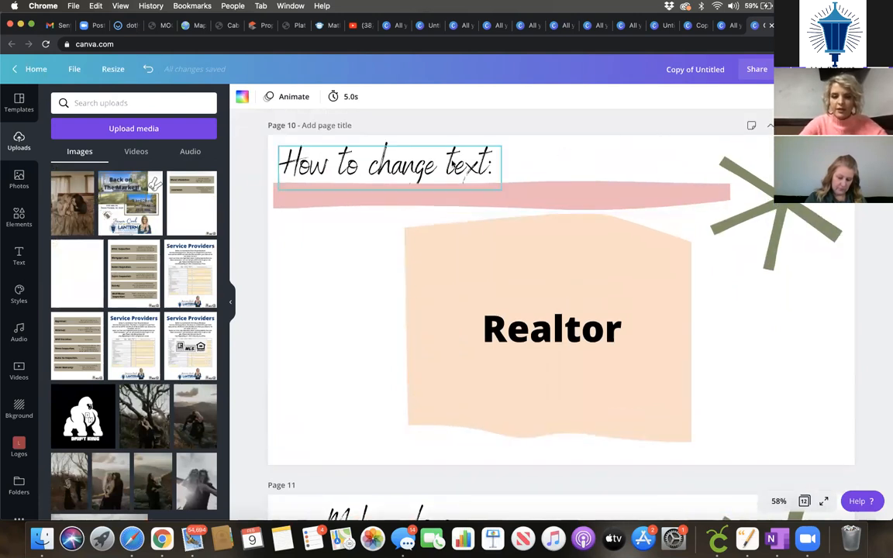
Step: Delete the 'Realtor' text from page 10
left_click(457, 166)
left_click(545, 335)
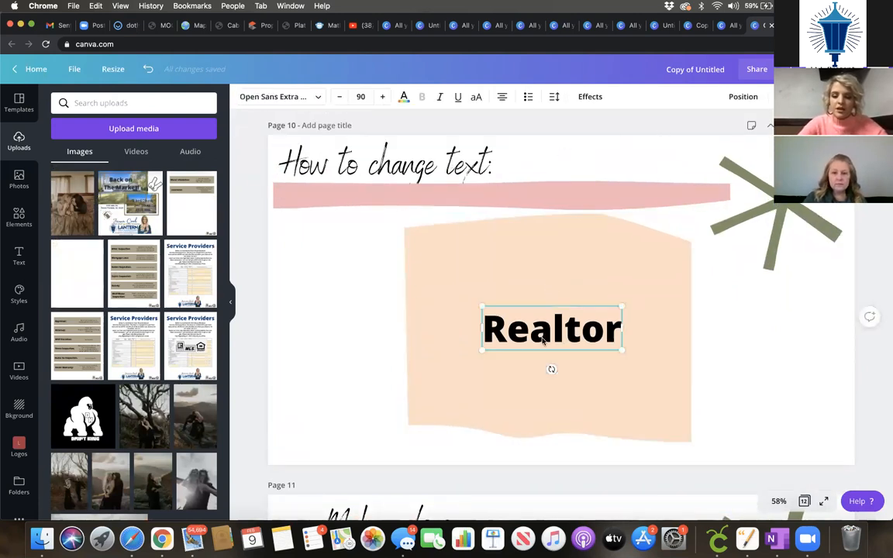
key("BackSpace")
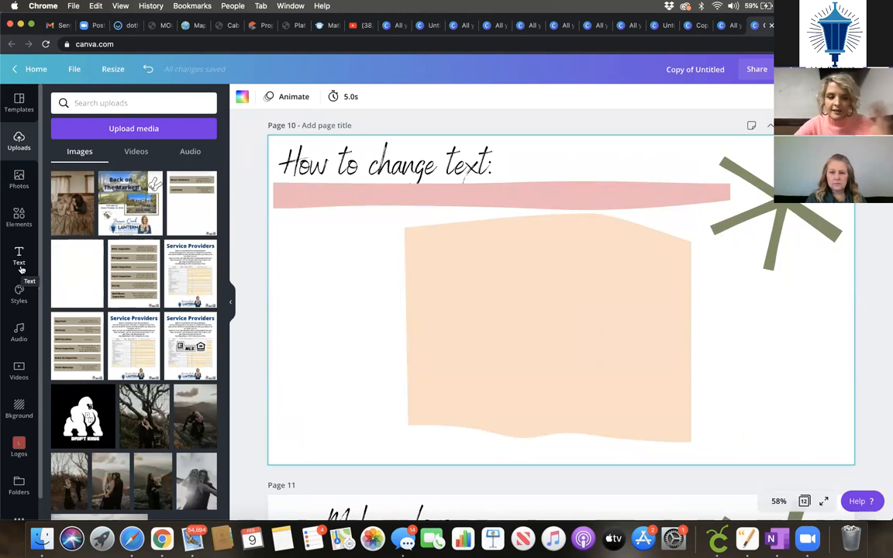
Step: Add a new heading with the agent's real estate business name and select it
left_click(20, 268)
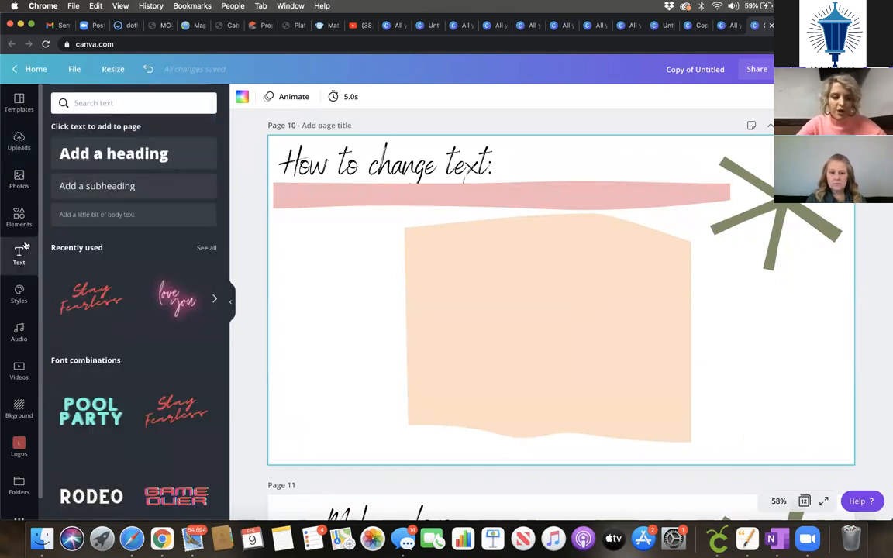
left_click(114, 154)
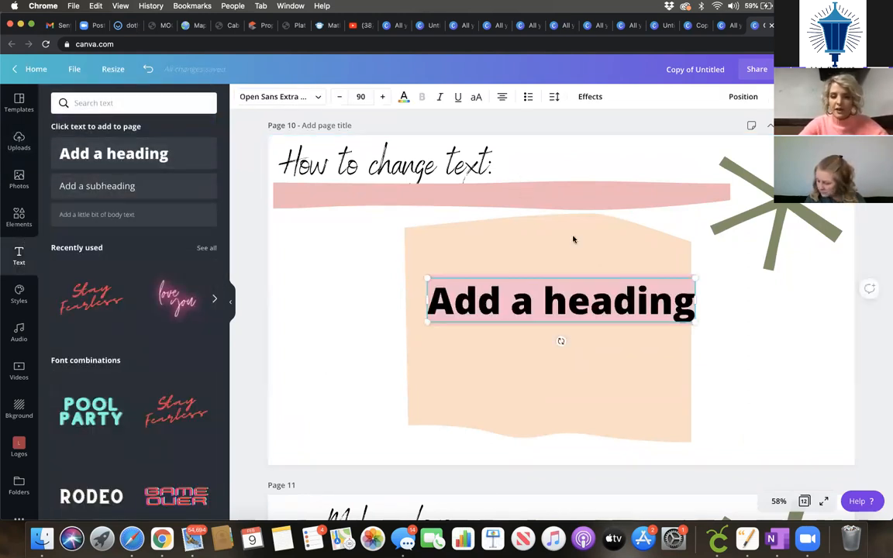
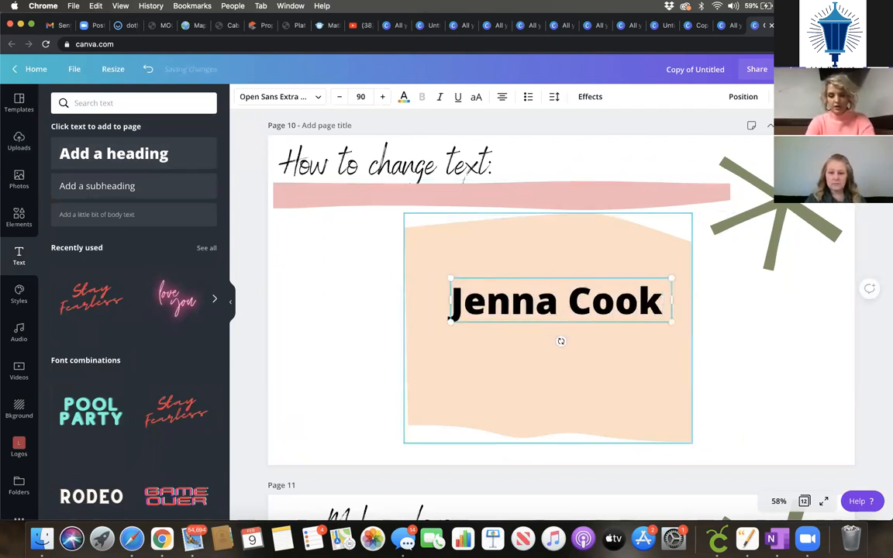
type("Bla")
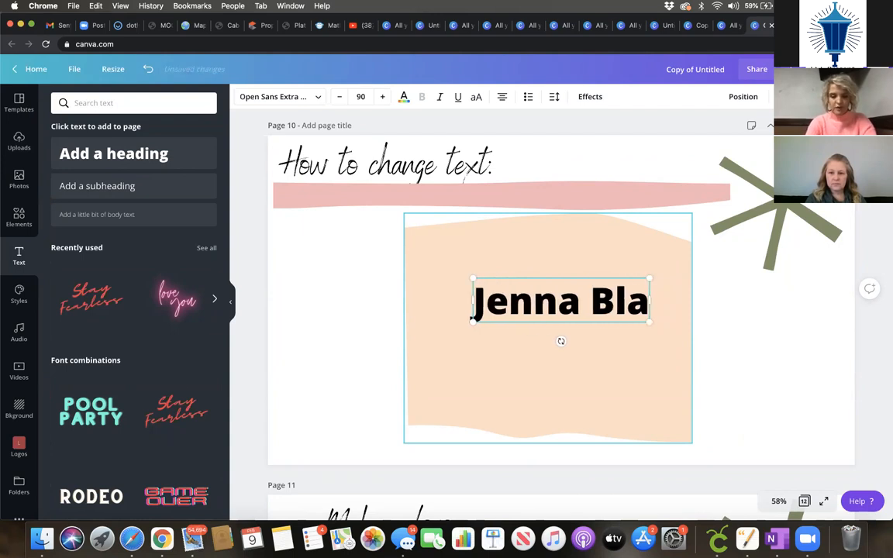
type("ck Real Estate")
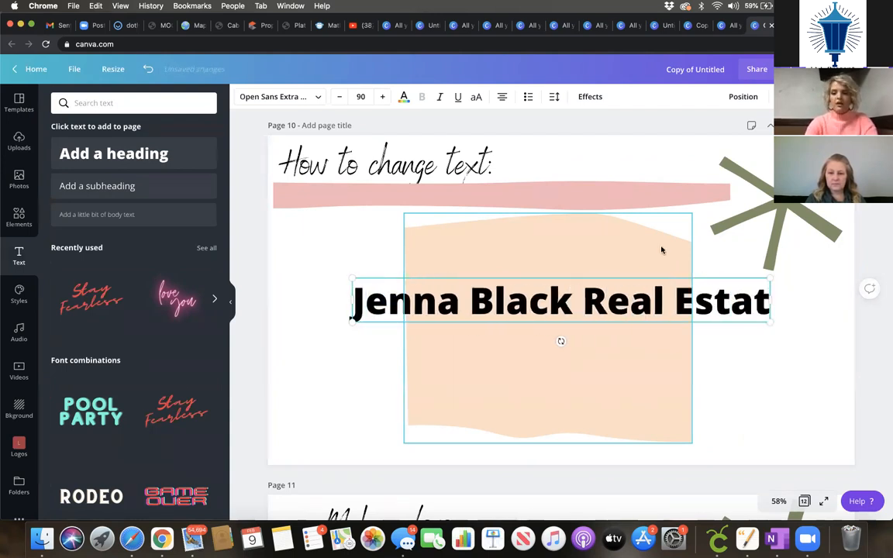
triple_click(558, 301)
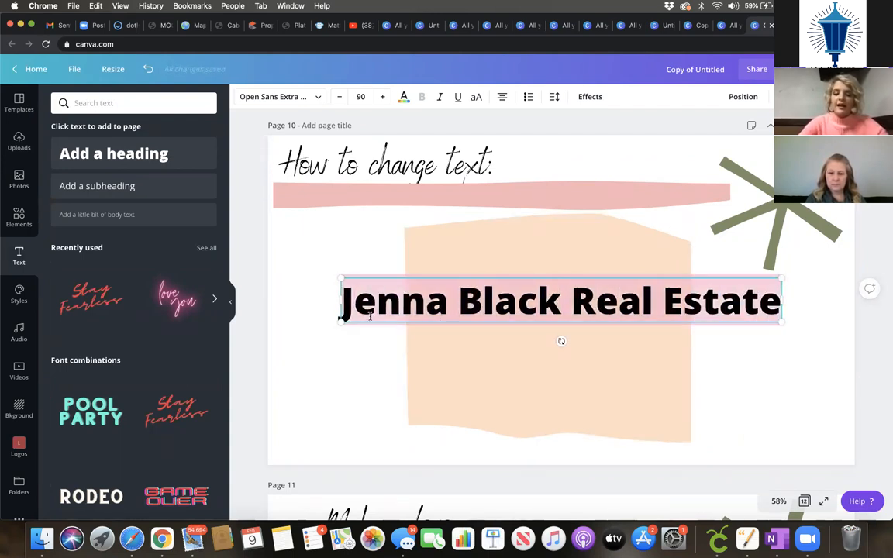
left_click(316, 97)
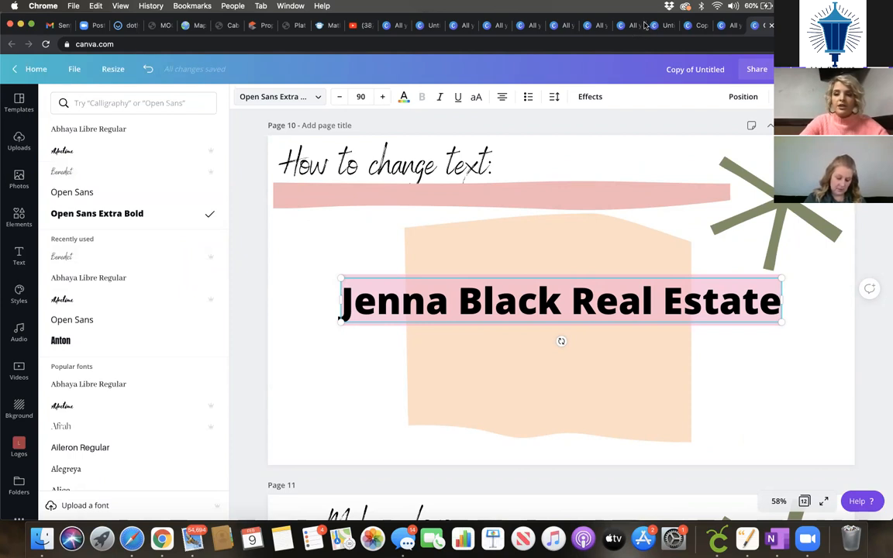
Step: Switch the business-name heading to the Advetime script font
left_click(96, 155)
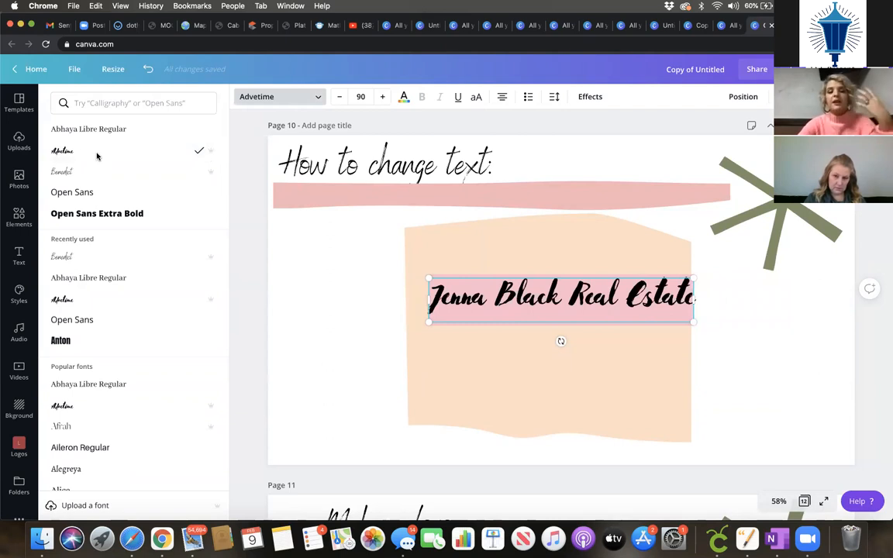
scroll(139, 359, "down", 5)
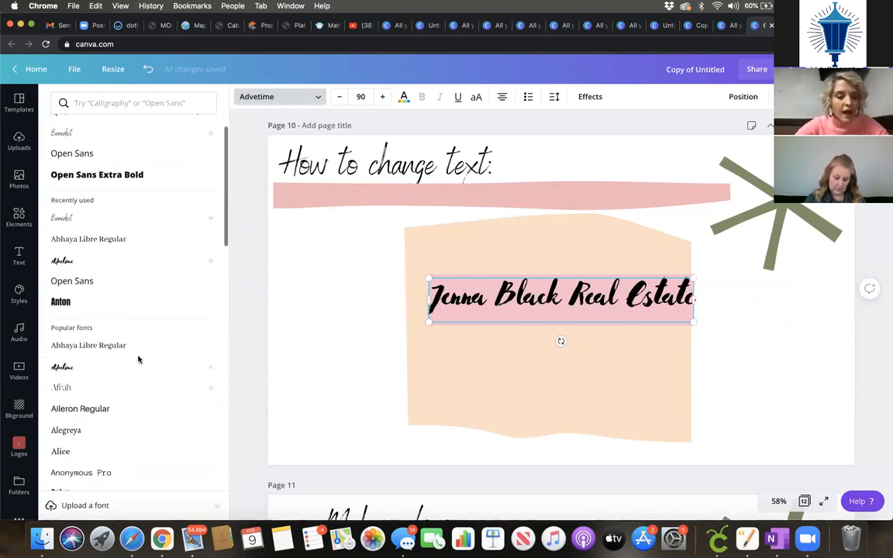
scroll(138, 351, "down", 6)
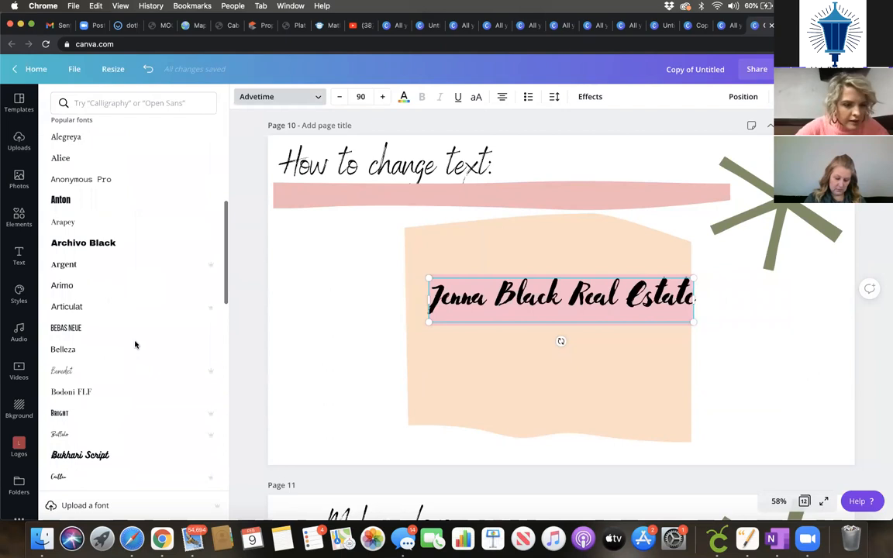
scroll(135, 342, "up", 4)
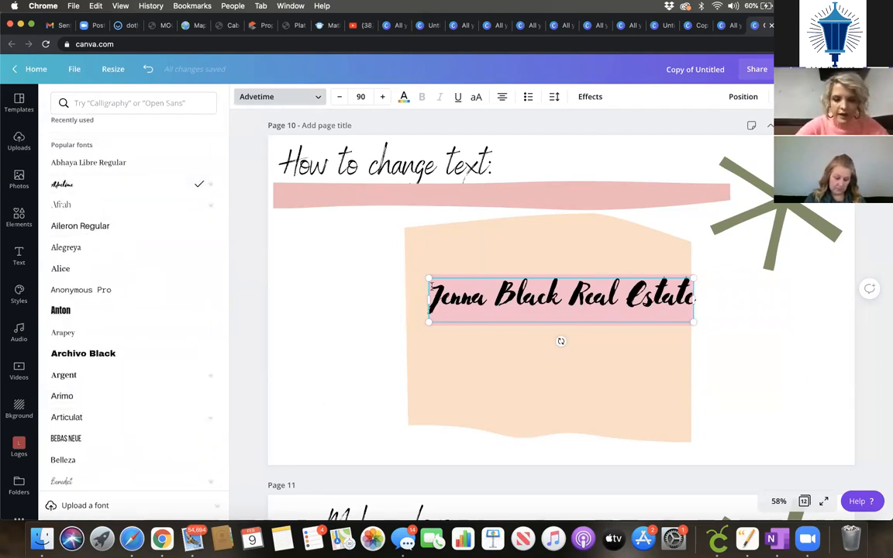
Step: Enlarge the headline to size 120 and recolour it the greyish-brown document colour
left_click_drag(429, 278, 341, 263)
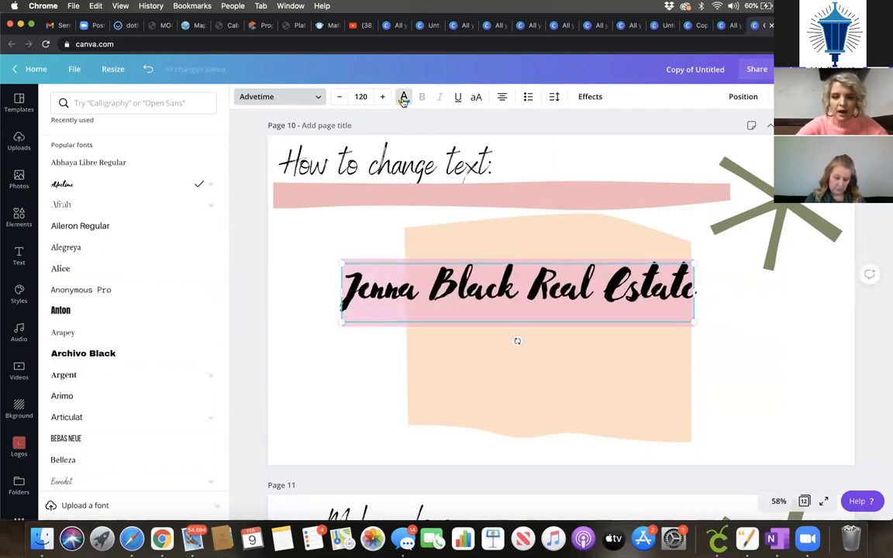
left_click(404, 99)
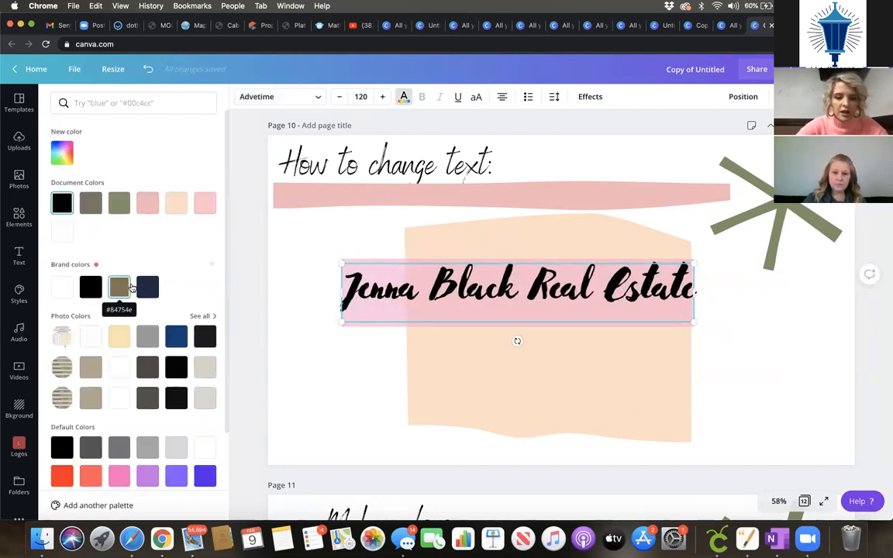
left_click(129, 287)
left_click(90, 203)
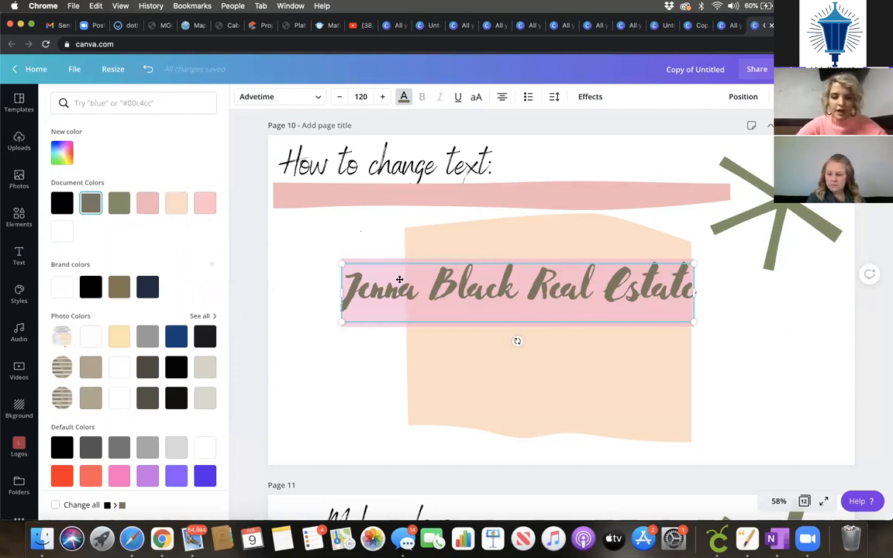
left_click(399, 279)
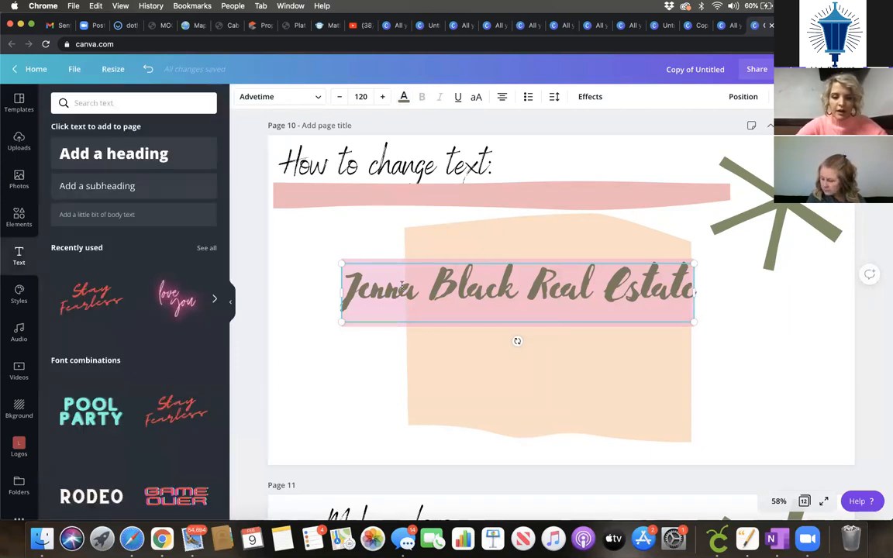
Step: Add a subheading reading 'Lantern' and move it under the headline
left_click(751, 372)
left_click(200, 183)
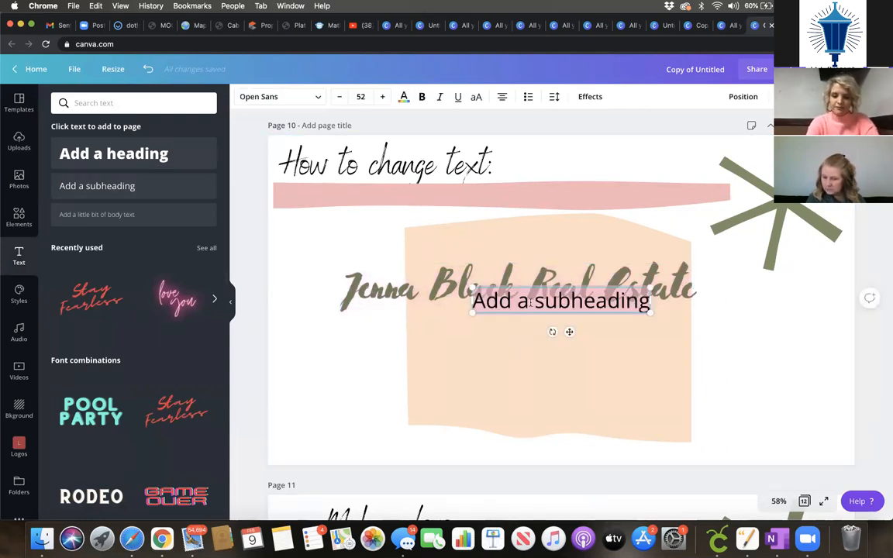
type("Lan")
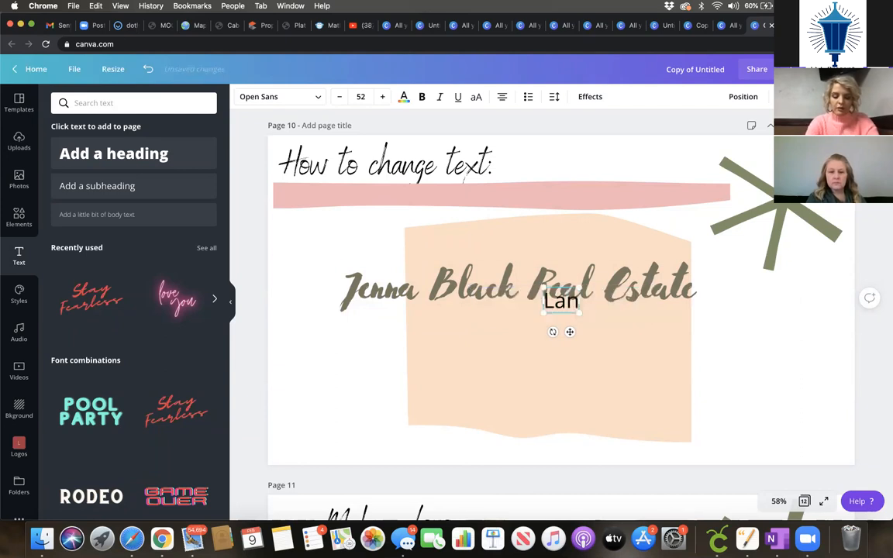
type("tern R")
key("BackSpace")
key("BackSpace")
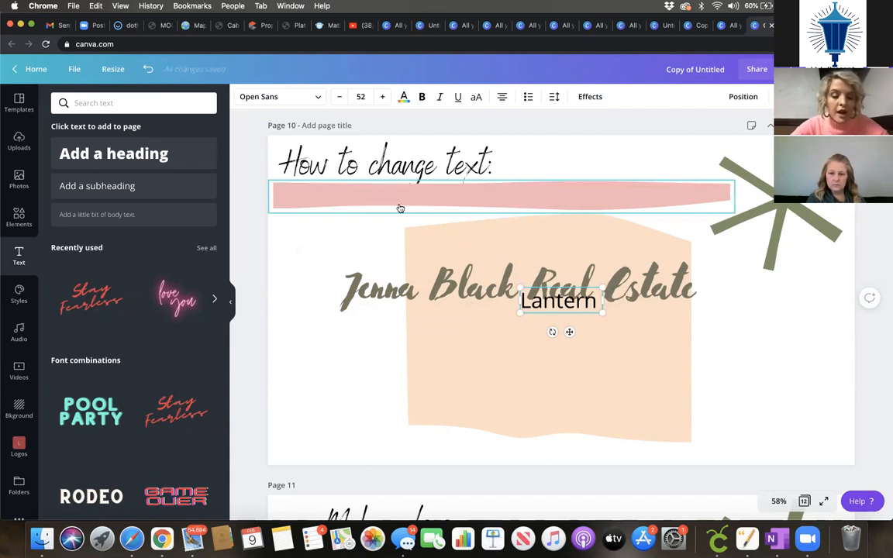
left_click_drag(572, 332, 542, 348)
Step: Format Lantern in Afrah, bold, underlined, numbered, with wider letter spacing and tighter line height
left_click(281, 97)
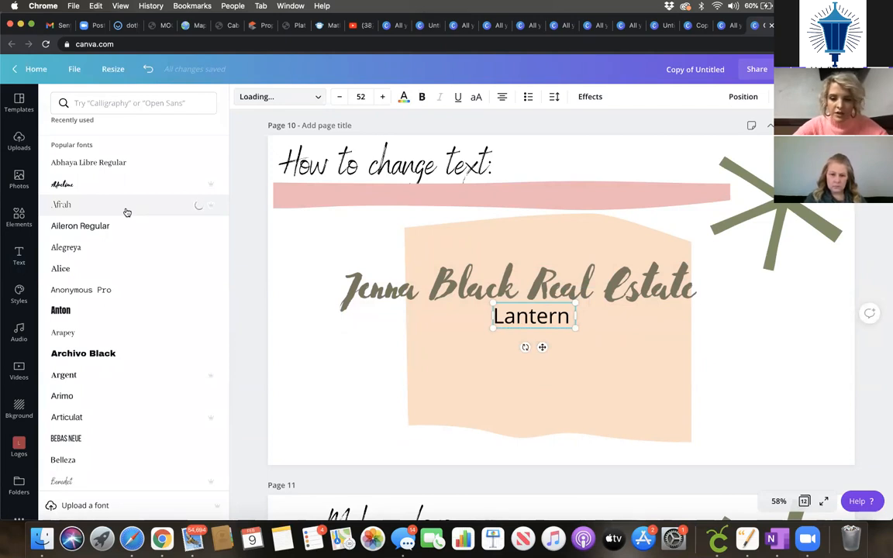
left_click(422, 96)
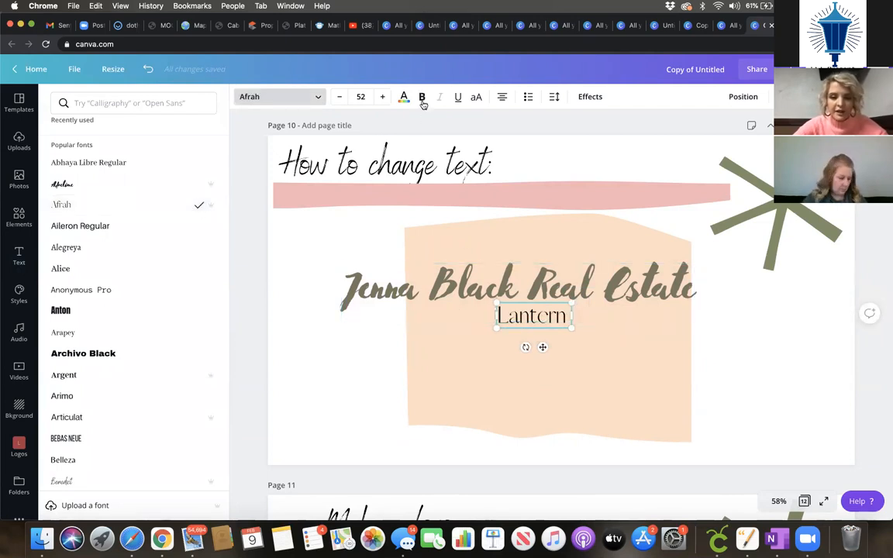
left_click(459, 96)
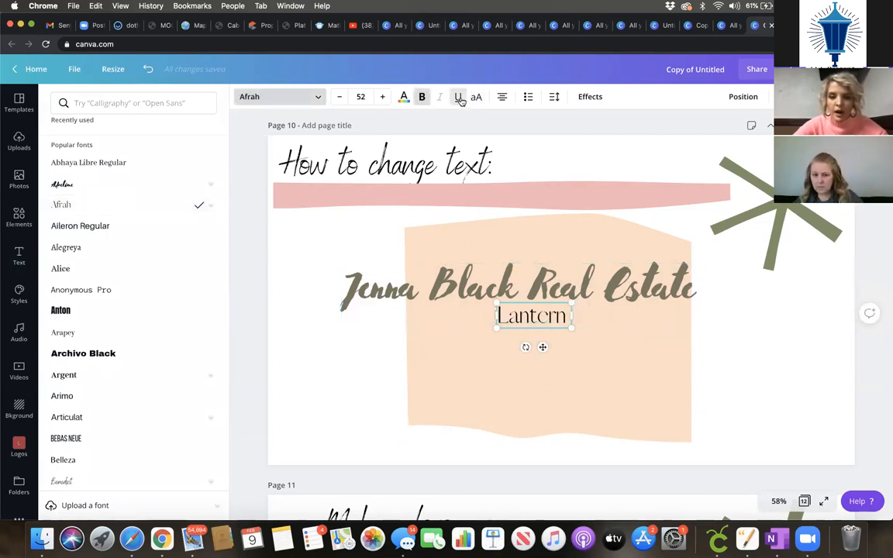
left_click(527, 96)
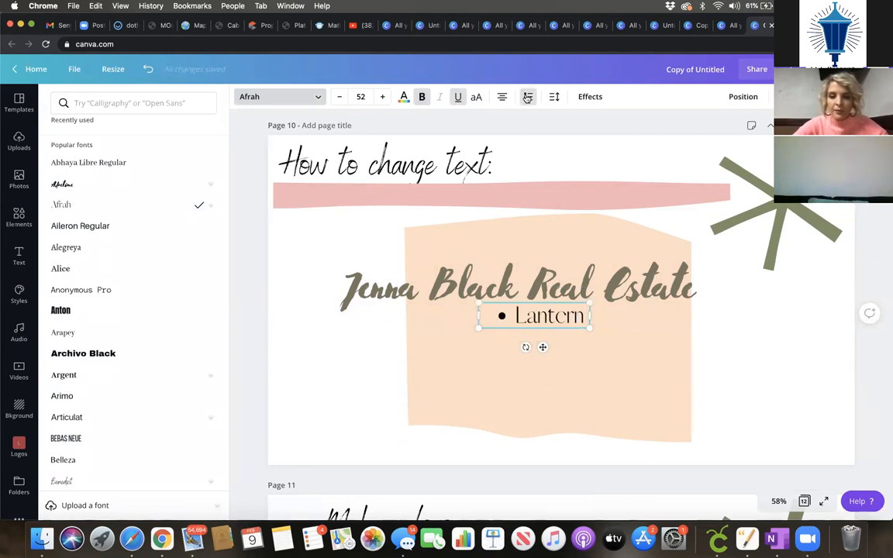
left_click(555, 97)
mouse_move(626, 134)
left_mouse_down()
mouse_move(679, 138)
mouse_move(625, 136)
left_mouse_up()
left_click_drag(676, 158, 651, 155)
key("Escape")
key("Escape")
key("Escape")
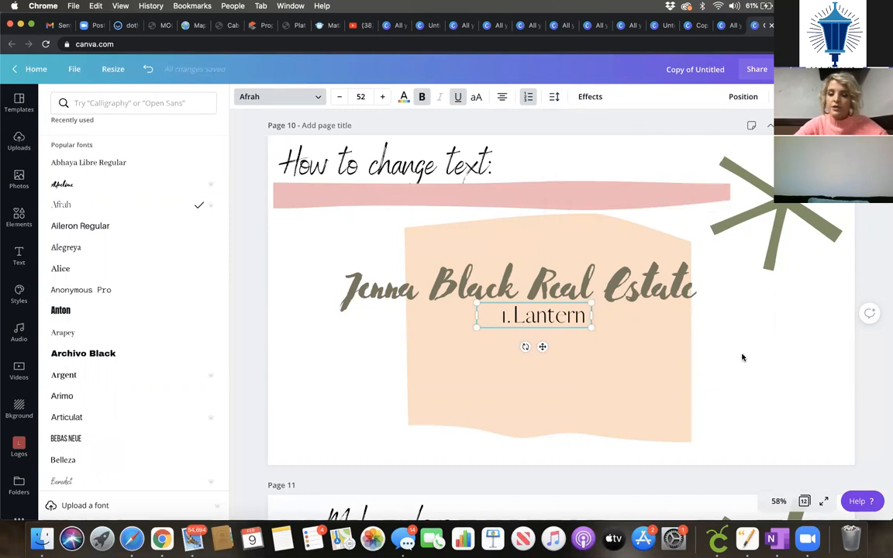
scroll(144, 345, "down", 3)
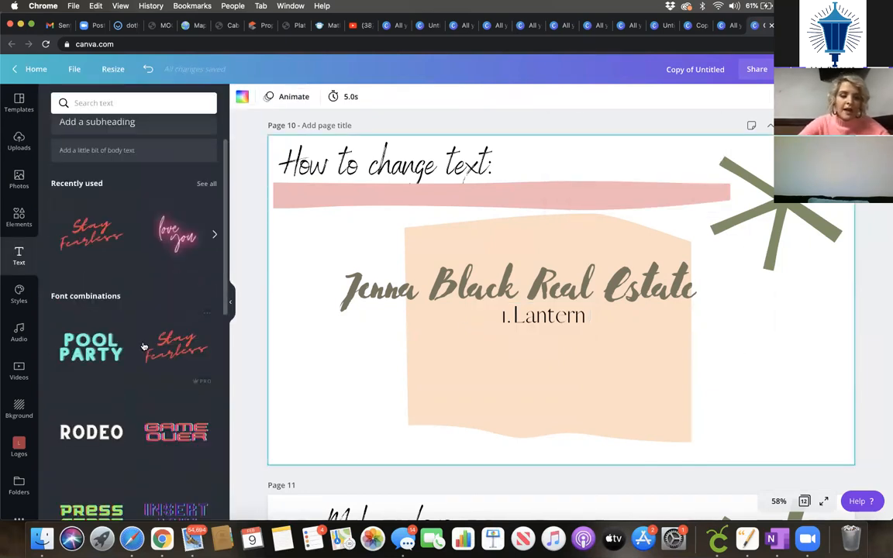
scroll(140, 344, "down", 10)
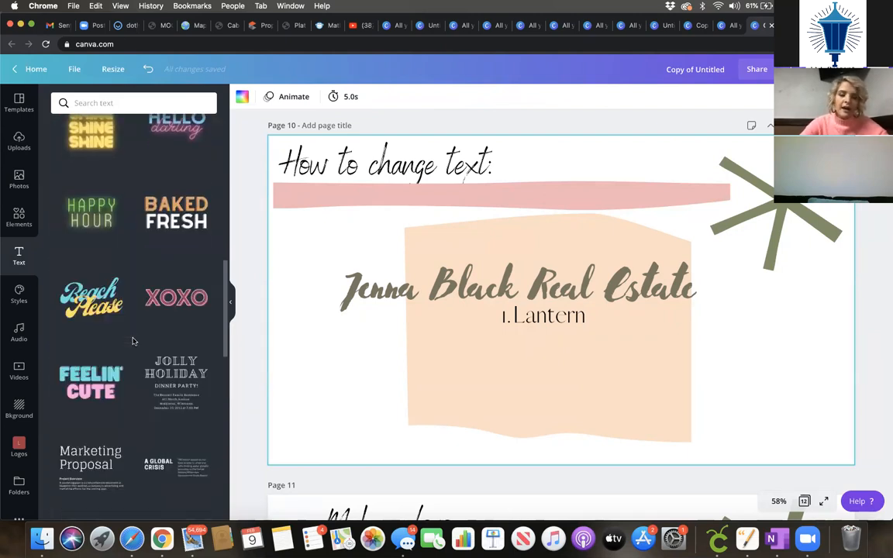
scroll(131, 339, "down", 3)
Step: Move the business-name headline and the Lantern line up onto the pink banner
scroll(132, 339, "down", 2)
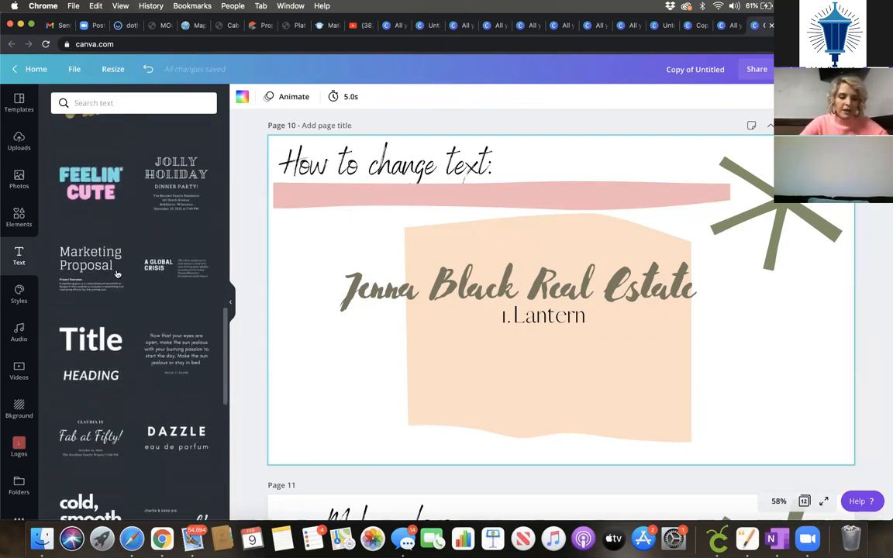
scroll(128, 248, "down", 5)
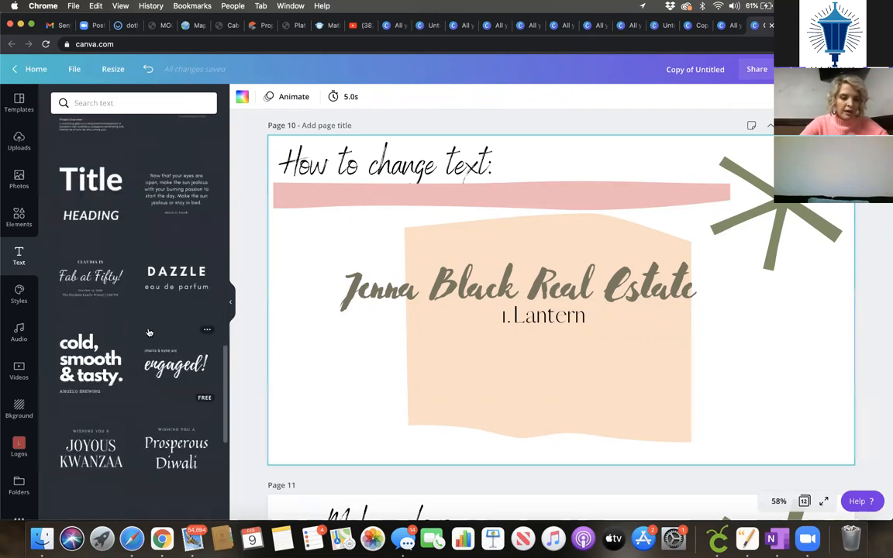
scroll(150, 333, "up", 5)
scroll(150, 333, "up", 2)
scroll(145, 326, "down", 7)
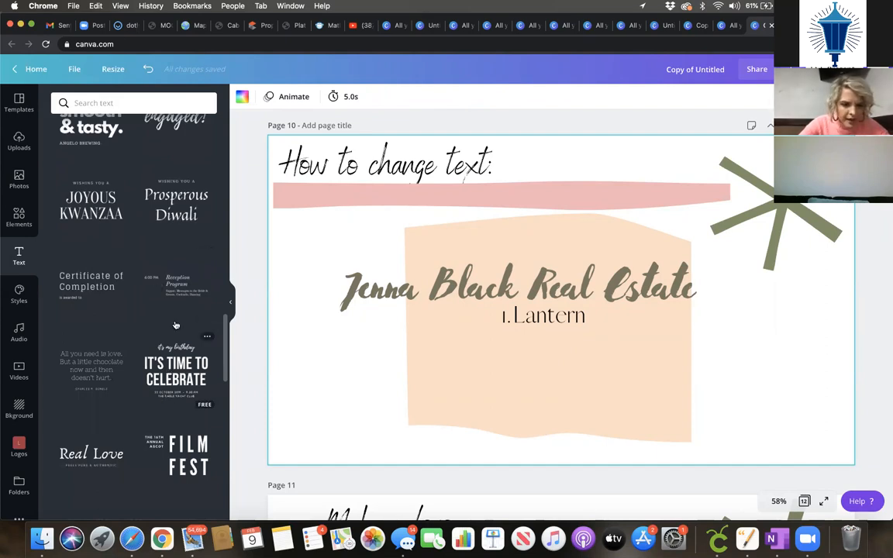
scroll(165, 388, "down", 2)
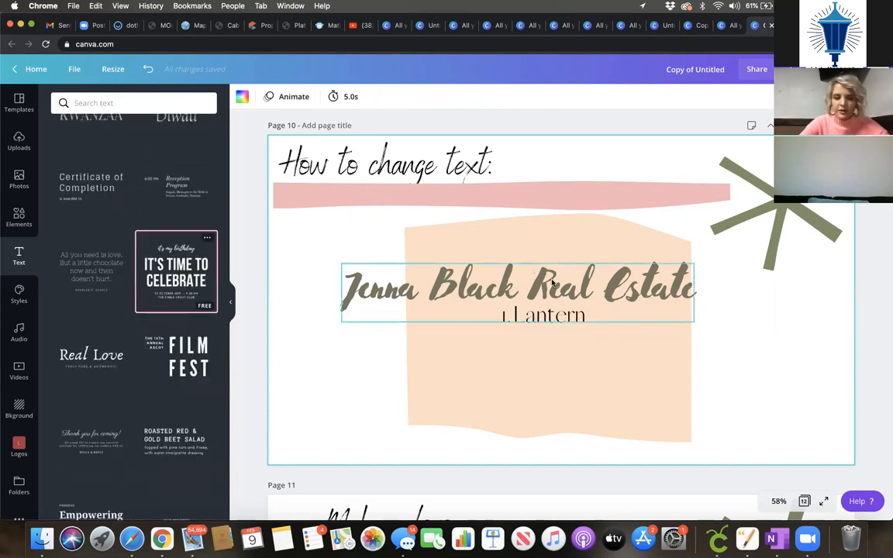
left_click_drag(417, 298, 710, 145)
left_click_drag(596, 307, 747, 326)
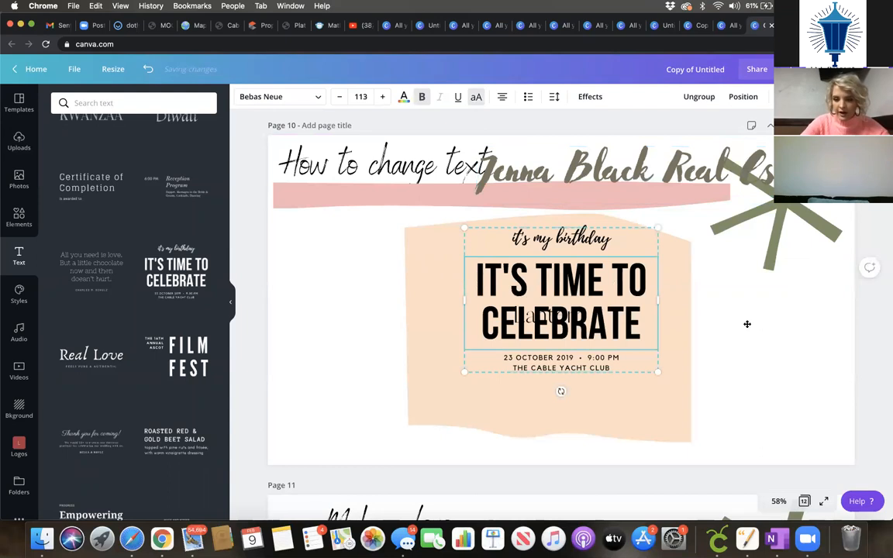
left_click_drag(557, 320, 420, 206)
Step: Enlarge the 'It's Time to Celebrate' text group to size 190 over the peach shape
left_click_drag(718, 331, 558, 326)
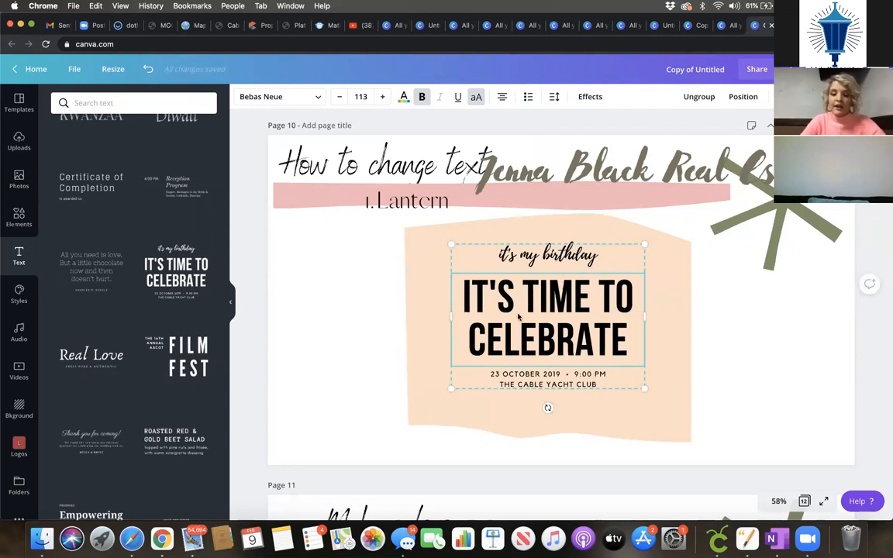
left_click_drag(451, 245, 317, 144)
left_click_drag(526, 248, 581, 302)
left_click_drag(535, 221, 548, 223)
Step: Change the script line of the birthday template to 'Join Us!'
double_click(548, 223)
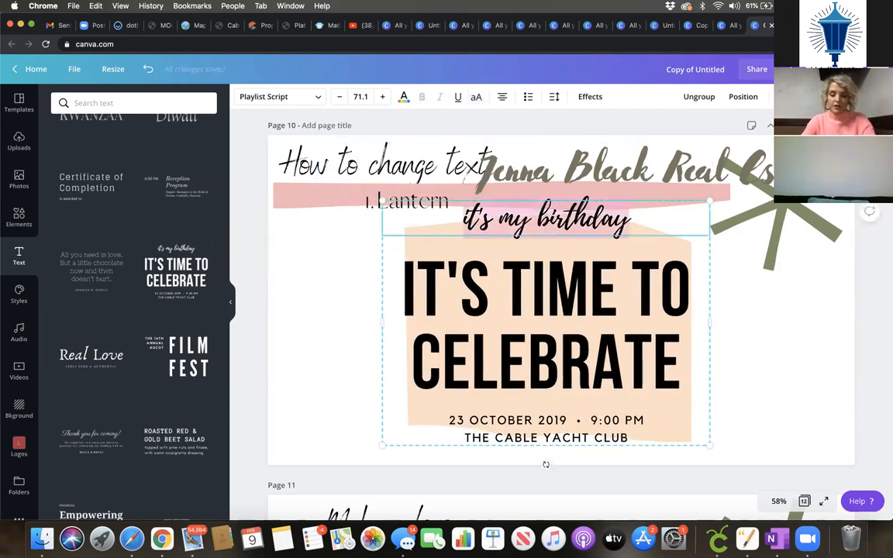
type("Come j")
key("BackSpace")
key("BackSpace")
key("BackSpace")
key("BackSpace")
key("BackSpace")
type("Join")
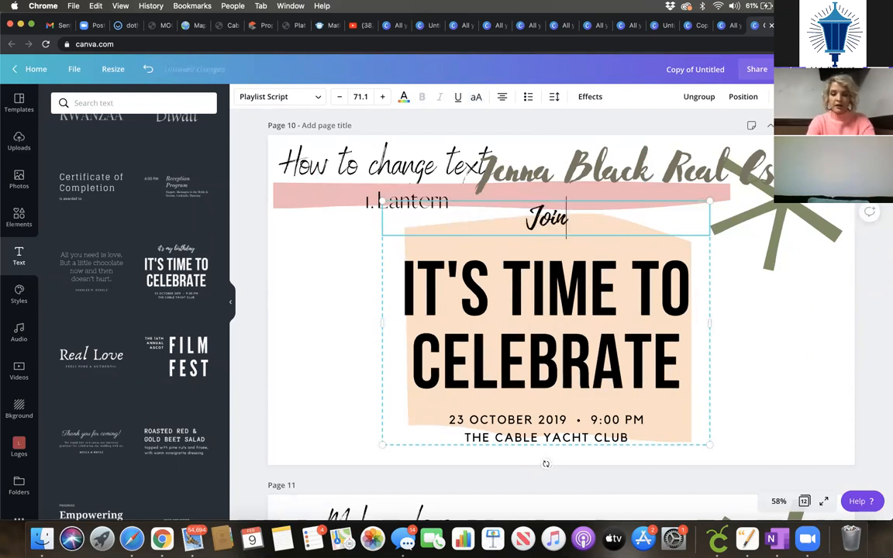
type(" Us!")
Step: Add 'COVID IS OVER' after 'IT'S TIME TO CELEBRATE' in the heading
double_click(631, 371)
left_click(573, 420)
double_click(673, 369)
left_click(677, 368)
type("C")
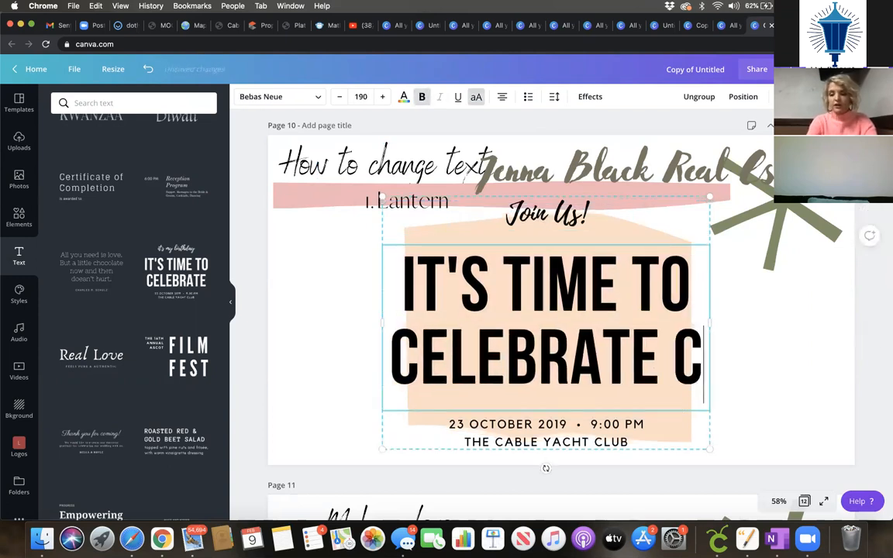
type("OVID IS OVER")
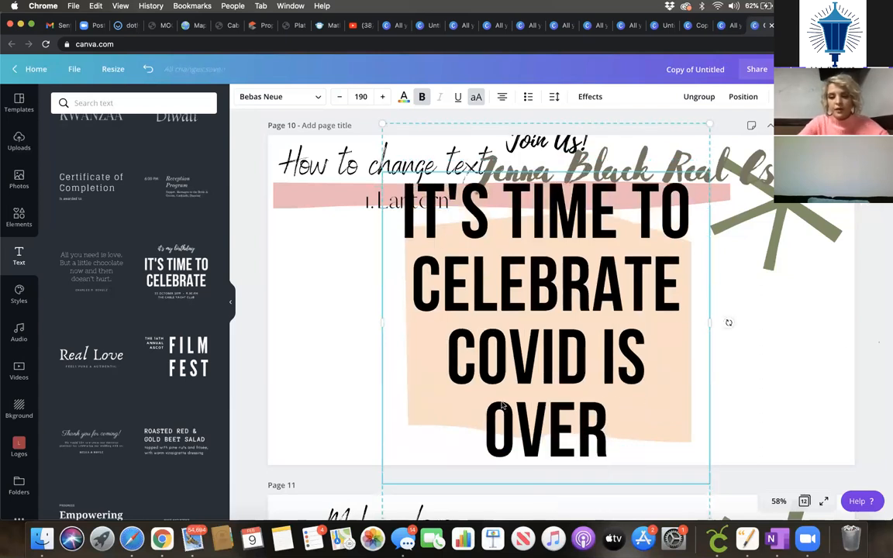
key("Escape")
Step: Shrink and reposition the text group to fit within the peach shape
left_click_drag(498, 316, 498, 236)
left_click(711, 438)
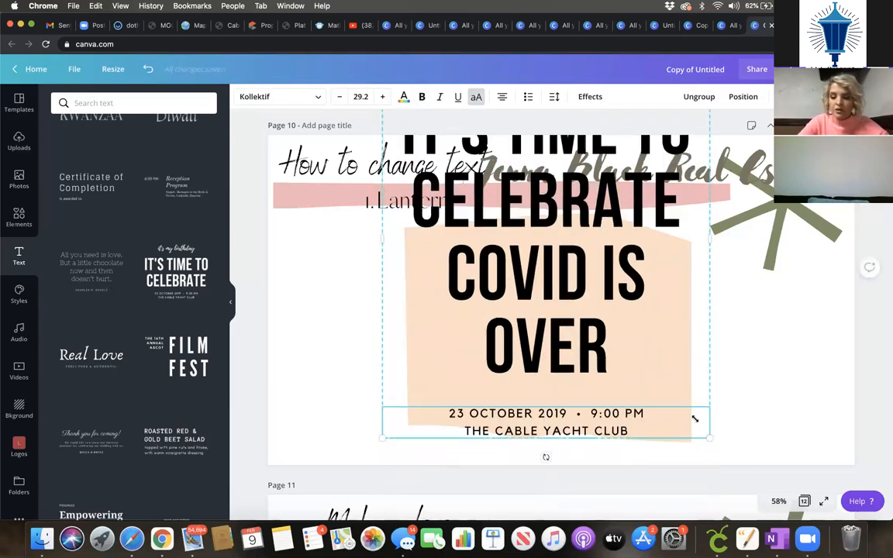
left_click_drag(710, 438, 637, 341)
left_click_drag(520, 295, 564, 393)
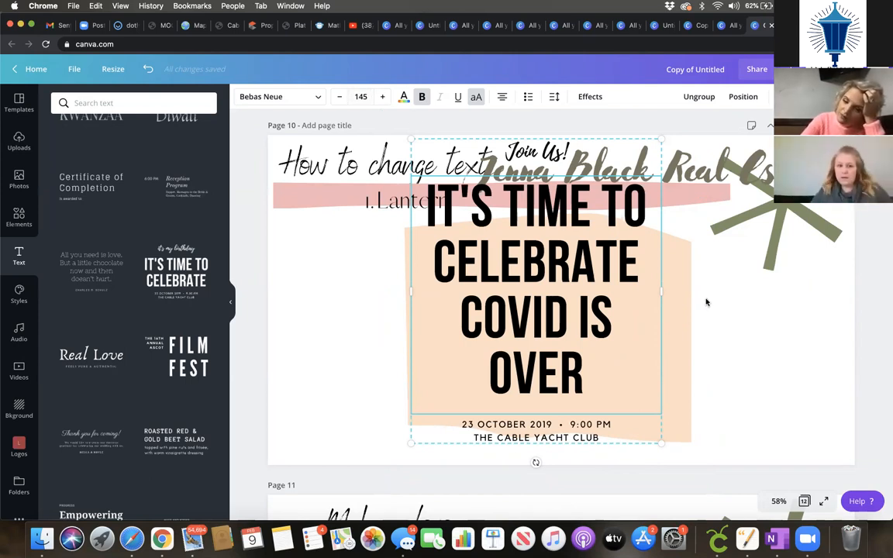
Step: Add the Lantern Realty and Development logo from Logos to page 11
left_click(703, 397)
scroll(704, 398, "down", 5)
scroll(704, 398, "down", 3)
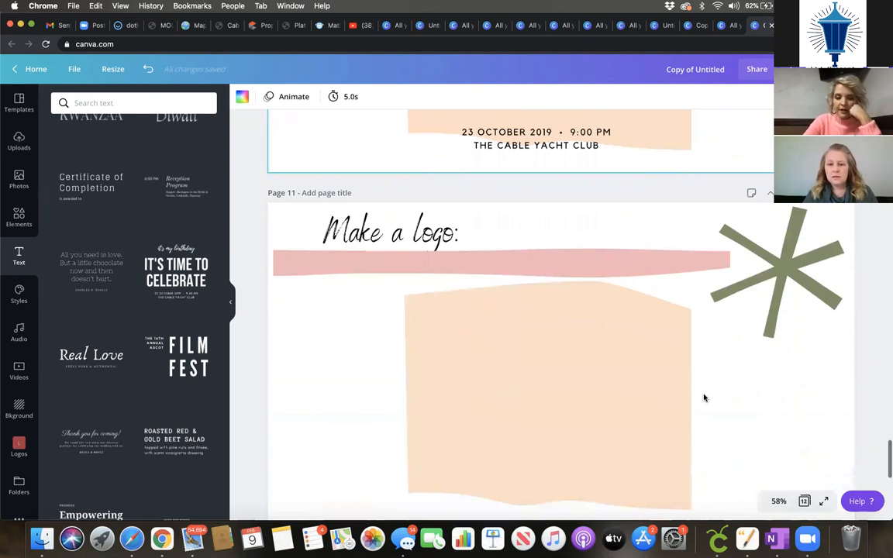
scroll(703, 397, "up", 1)
scroll(632, 347, "up", 3)
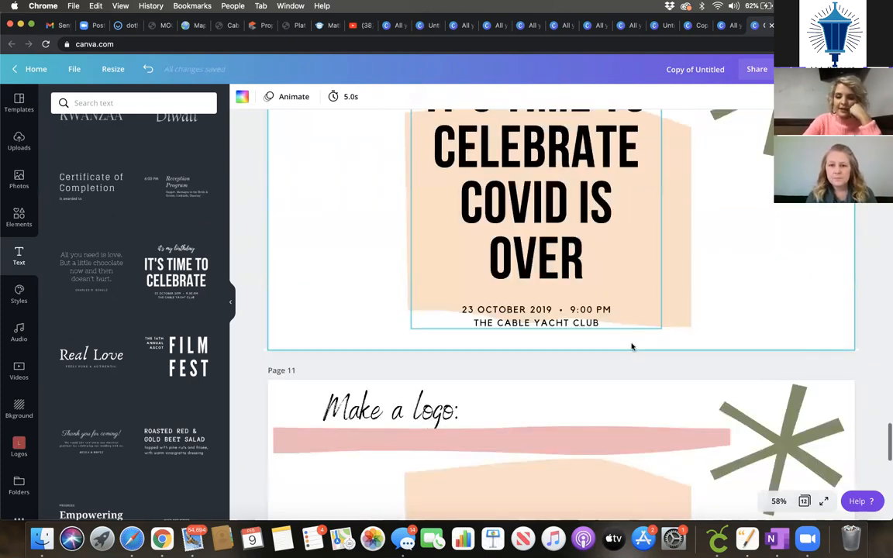
scroll(632, 347, "down", 6)
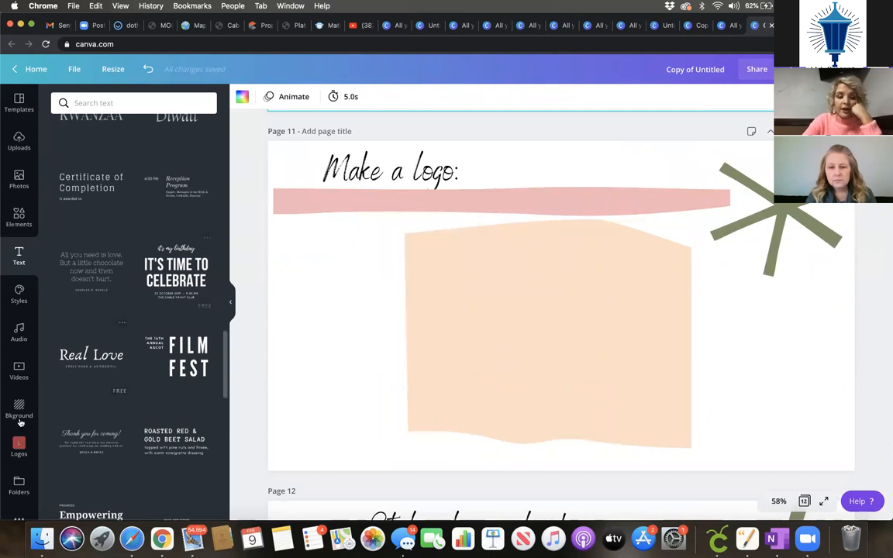
left_click(18, 449)
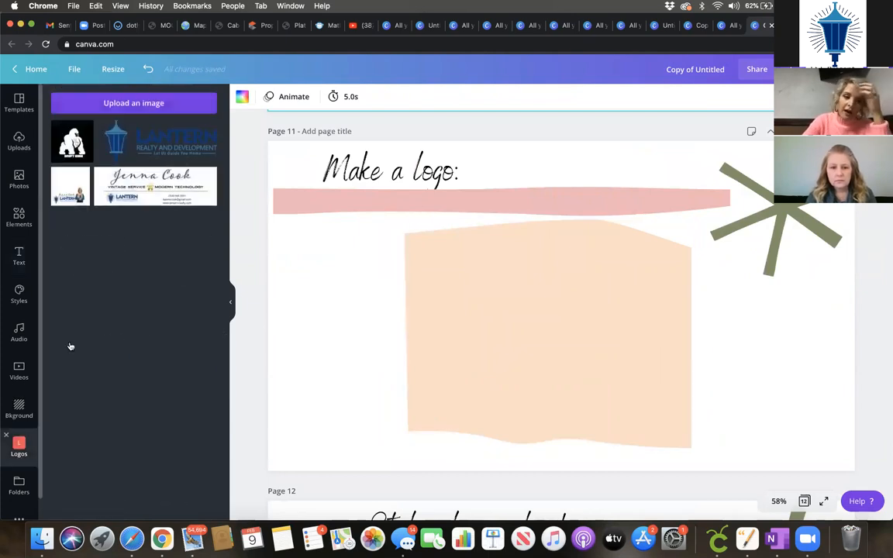
left_click(186, 139)
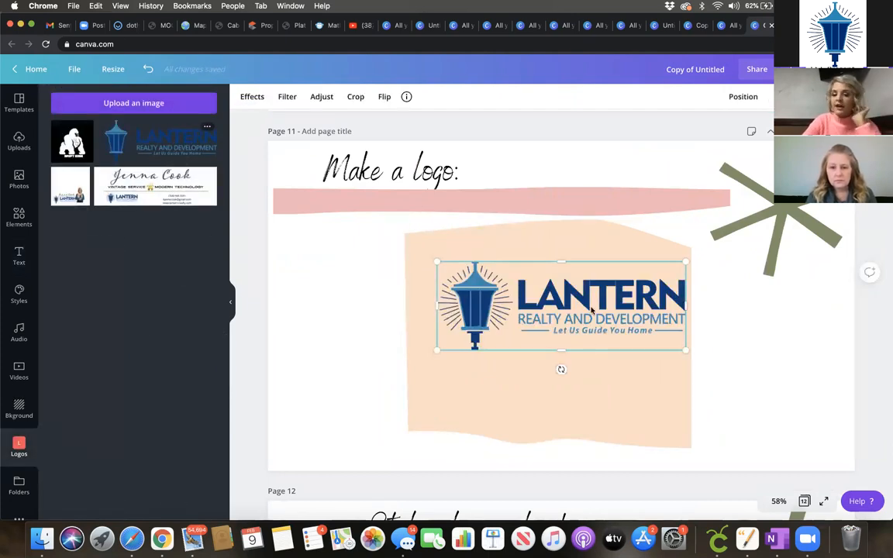
Step: Position the Lantern logo on the peach shape
left_click_drag(592, 311, 446, 344)
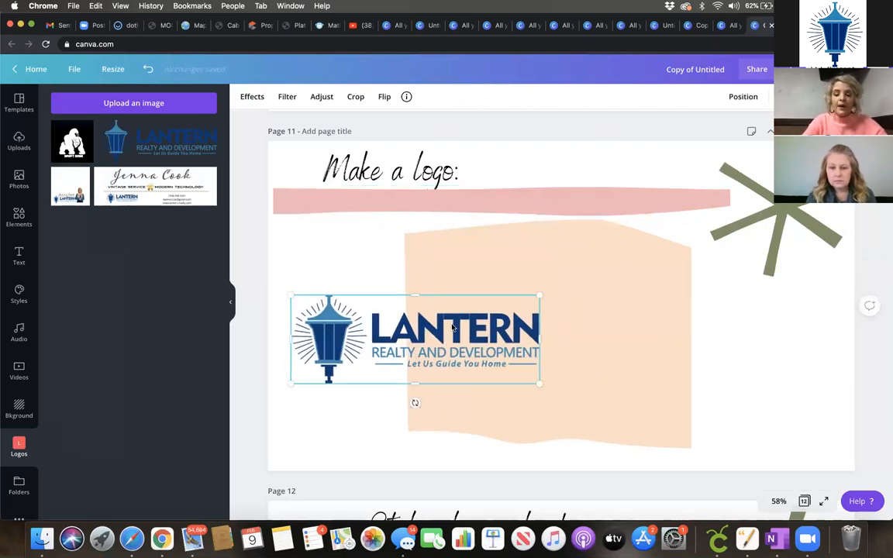
left_click_drag(387, 310, 447, 300)
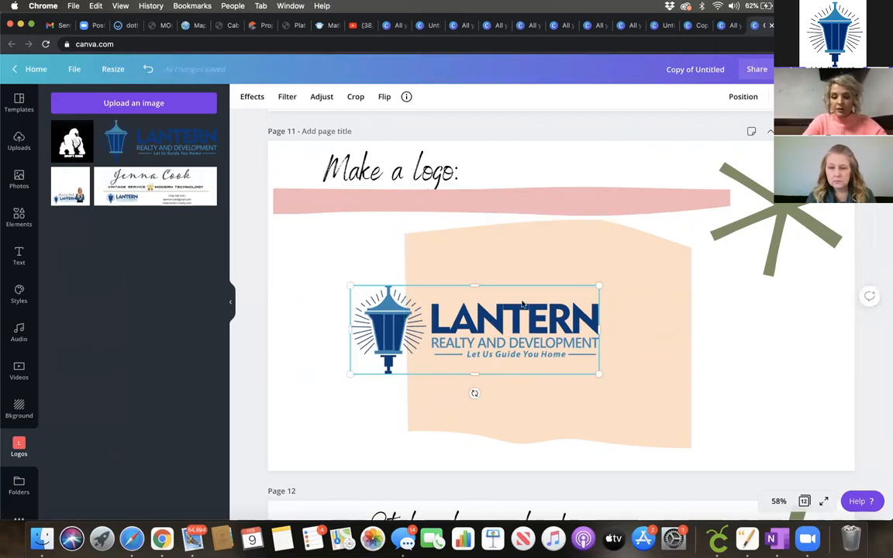
mouse_move(587, 328)
left_mouse_down()
mouse_move(628, 335)
mouse_move(525, 340)
mouse_move(584, 346)
left_mouse_up()
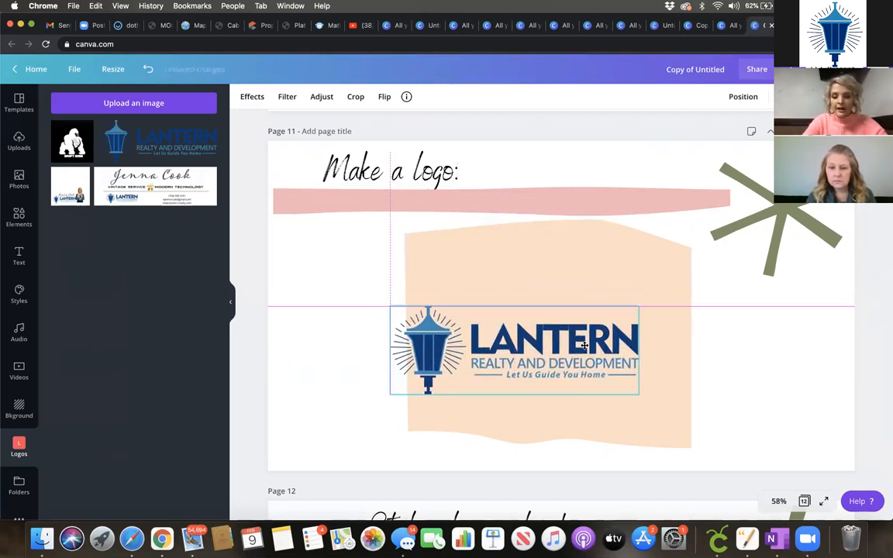
left_click_drag(500, 332, 501, 332)
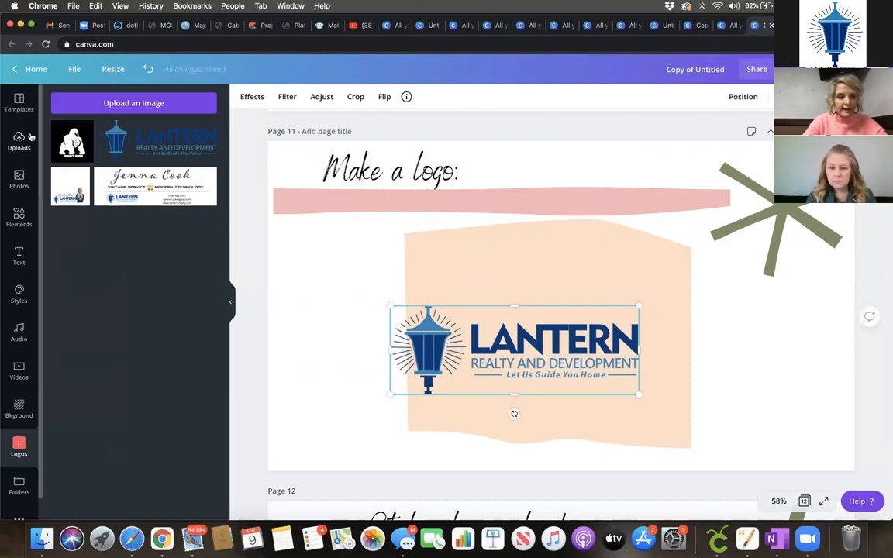
Step: Add the uploaded brick-wall portrait and place it right of the Lantern logo, shifting the logo left
scroll(151, 325, "down", 3)
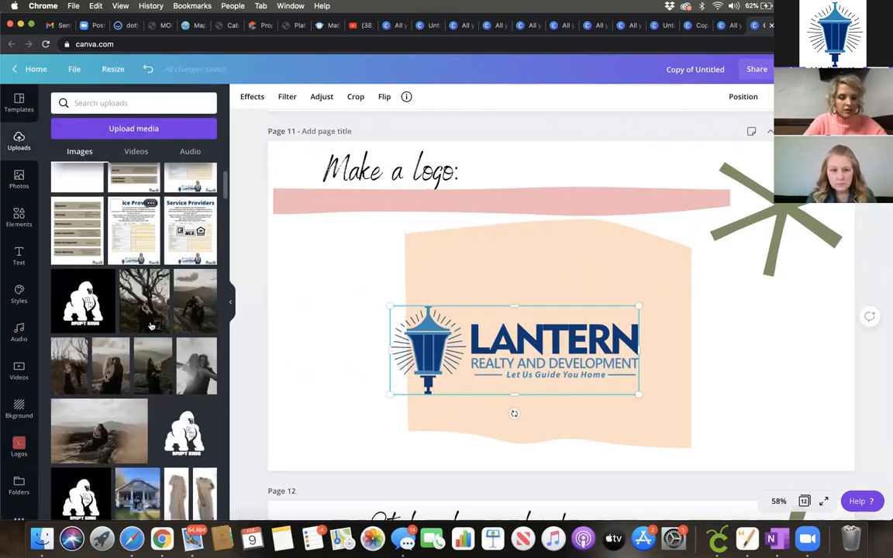
scroll(151, 325, "down", 10)
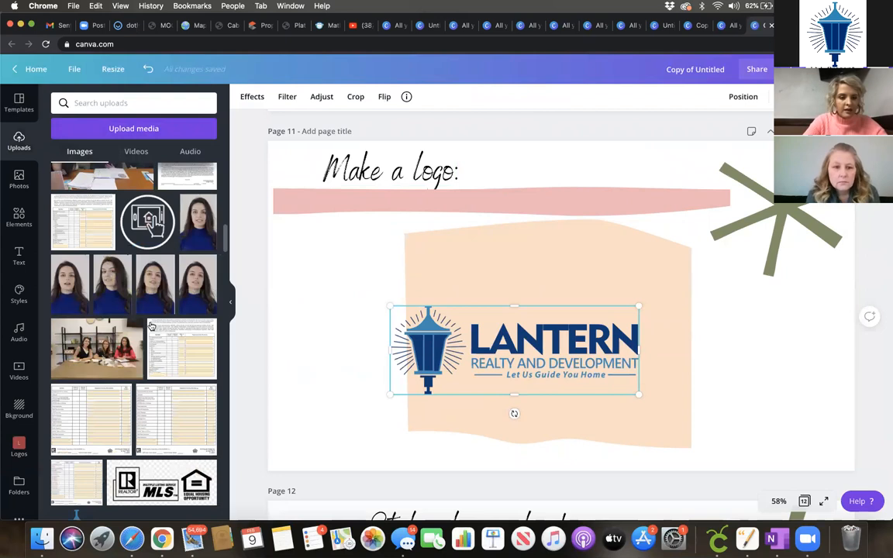
scroll(151, 326, "down", 10)
left_click(190, 282)
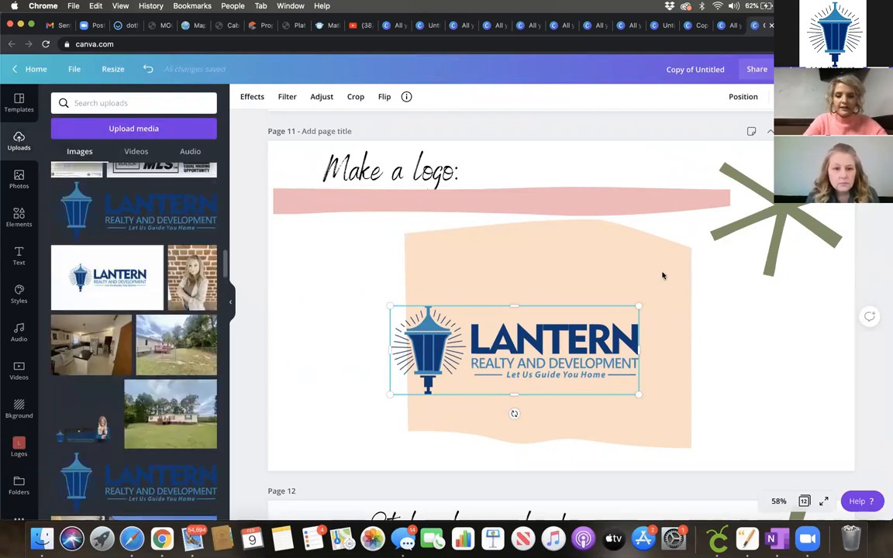
left_click_drag(571, 283, 715, 304)
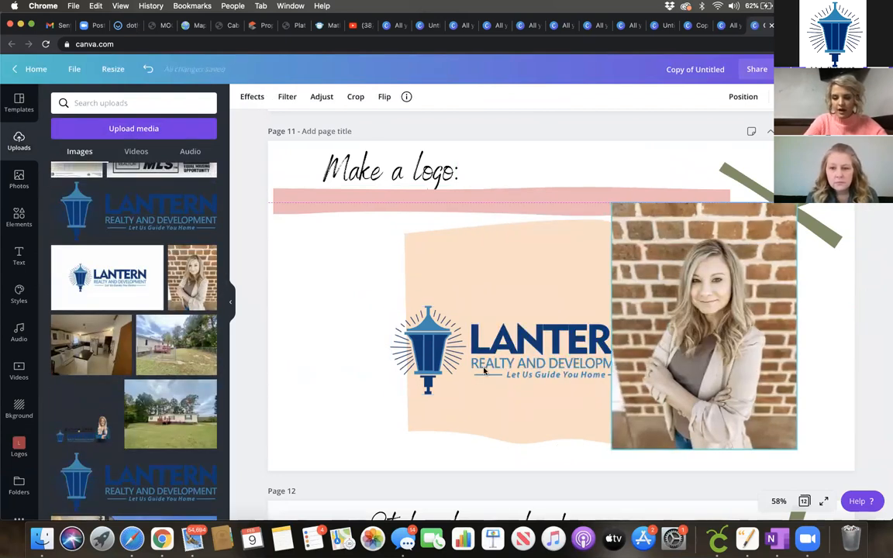
left_click_drag(576, 365, 546, 363)
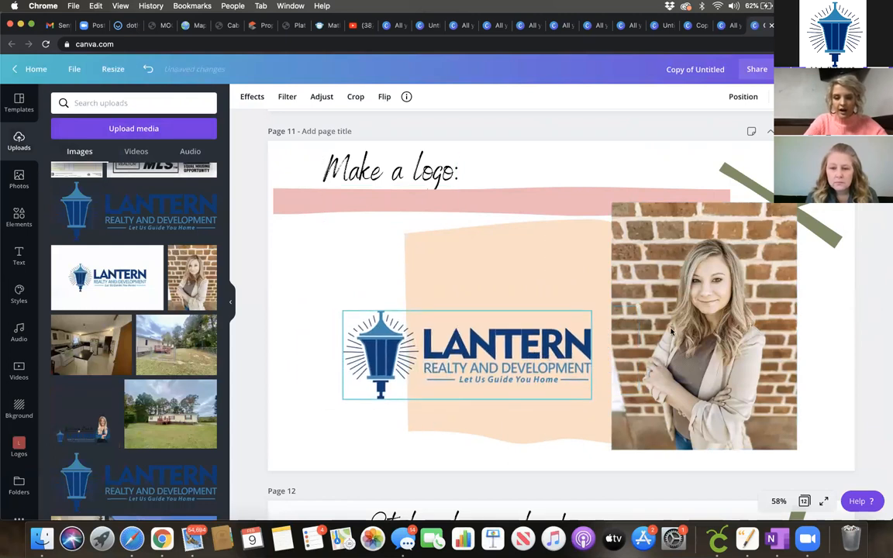
left_click_drag(680, 333, 664, 328)
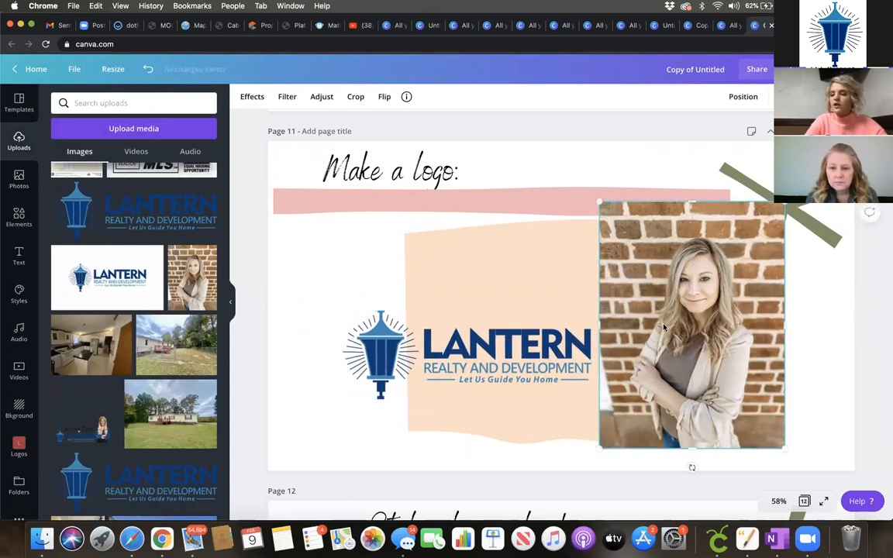
Step: Remove the portrait's brick background, shrink it, and align its bottom with the Lantern logo
left_click(253, 98)
left_click(147, 133)
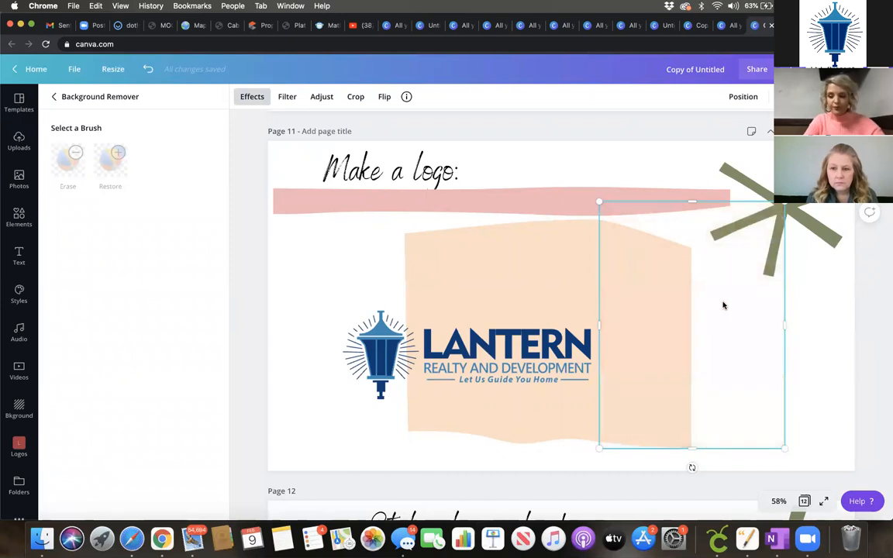
left_click_drag(764, 417, 618, 346)
left_click_drag(520, 363, 550, 327)
left_click(651, 335)
left_click_drag(651, 335, 651, 336)
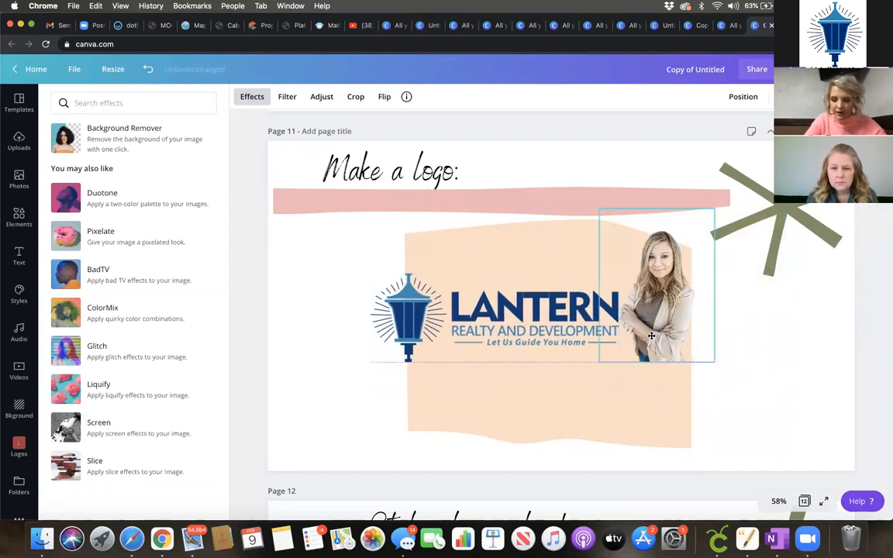
left_click(18, 141)
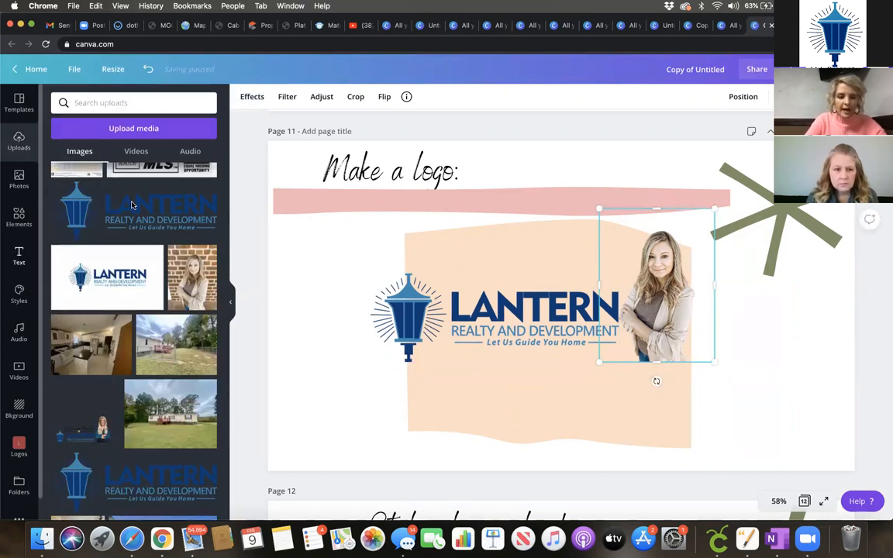
Step: Add the agent's name in light-blue Advetime script above LANTERN
left_click(18, 254)
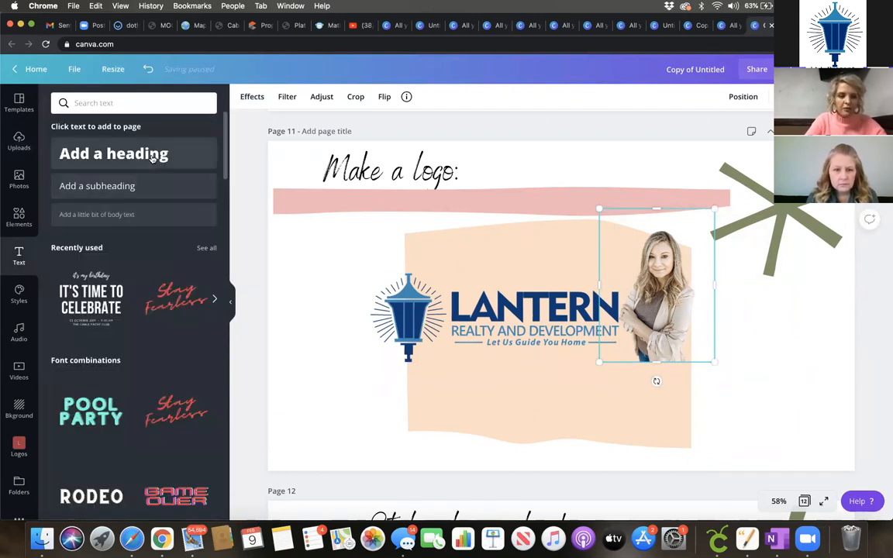
left_click(153, 157)
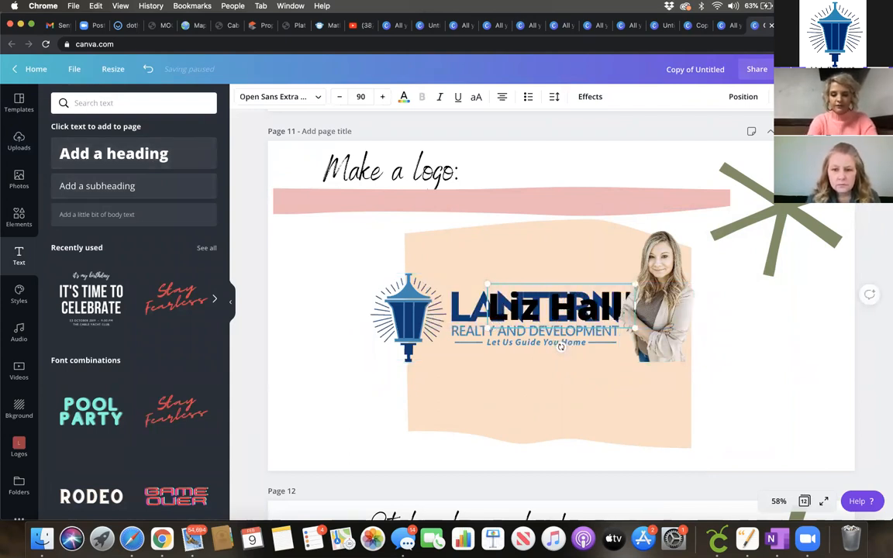
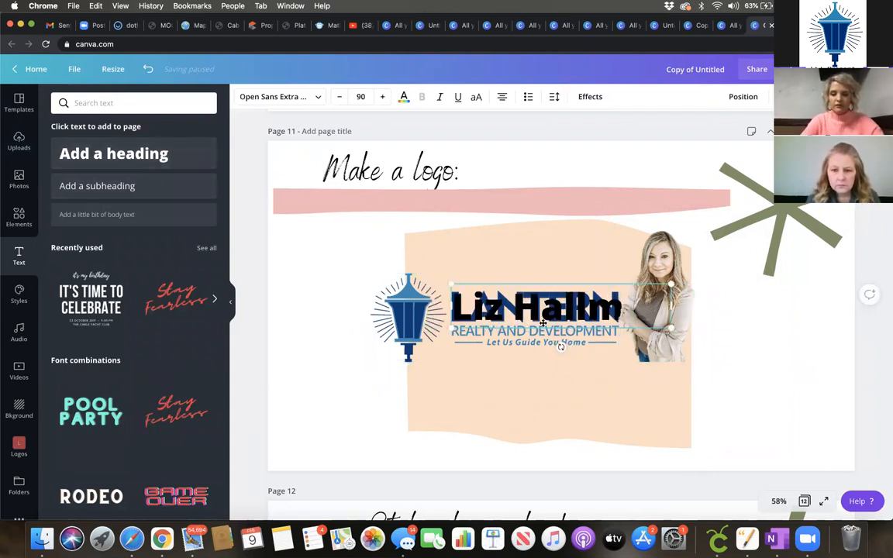
left_click(319, 99)
left_click(62, 187)
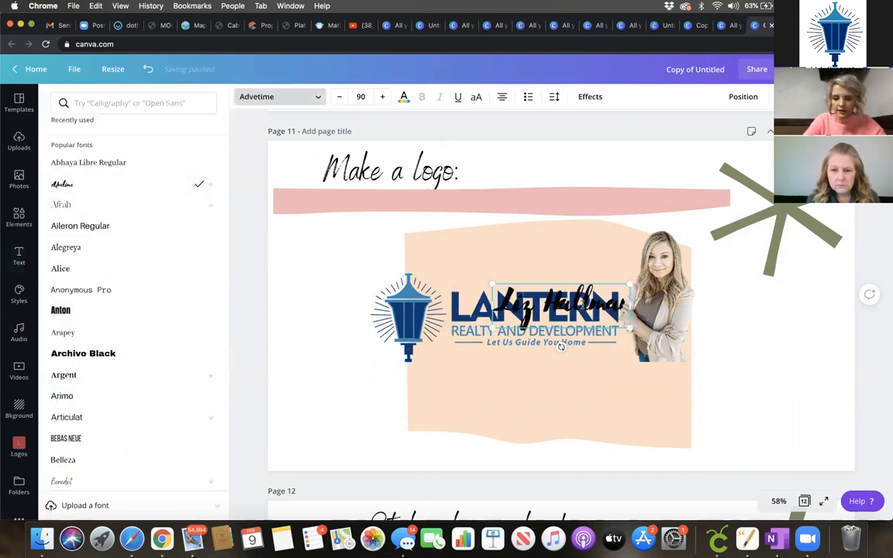
left_click(572, 304)
left_click_drag(571, 304, 544, 270)
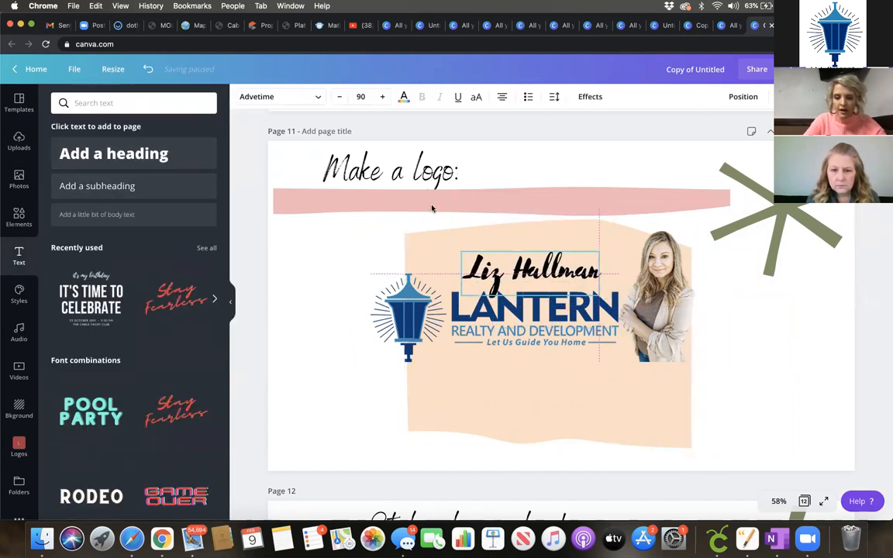
left_click(403, 96)
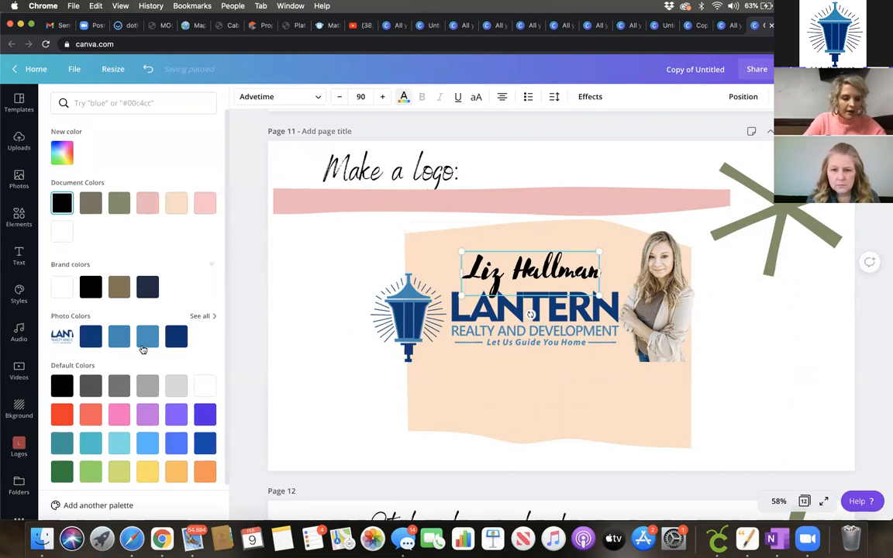
left_click(145, 339)
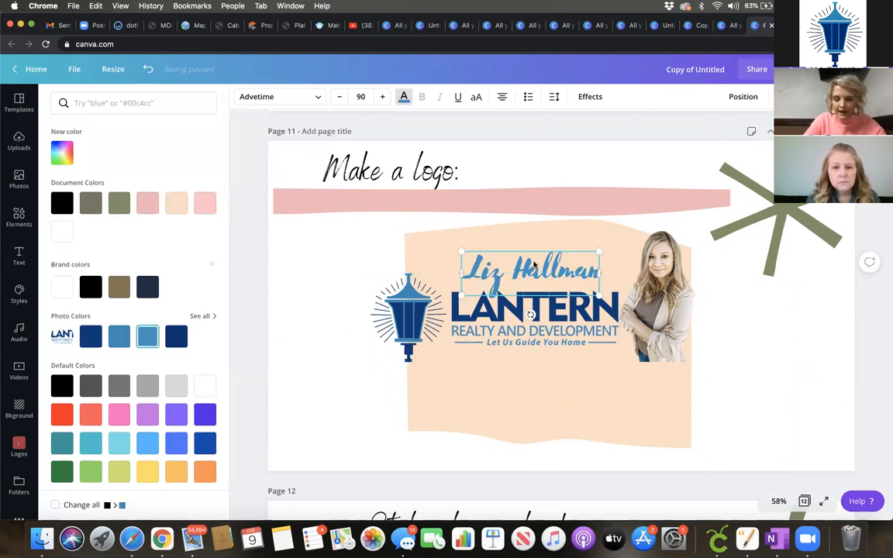
Step: Delete the peach background shape, keeping the name centred above LANTERN
left_click(542, 397)
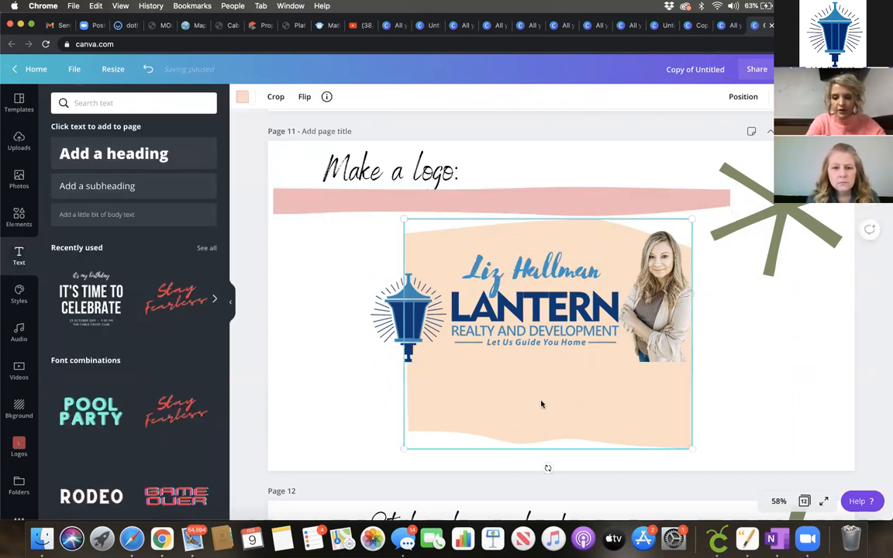
key("Delete")
left_click(552, 281)
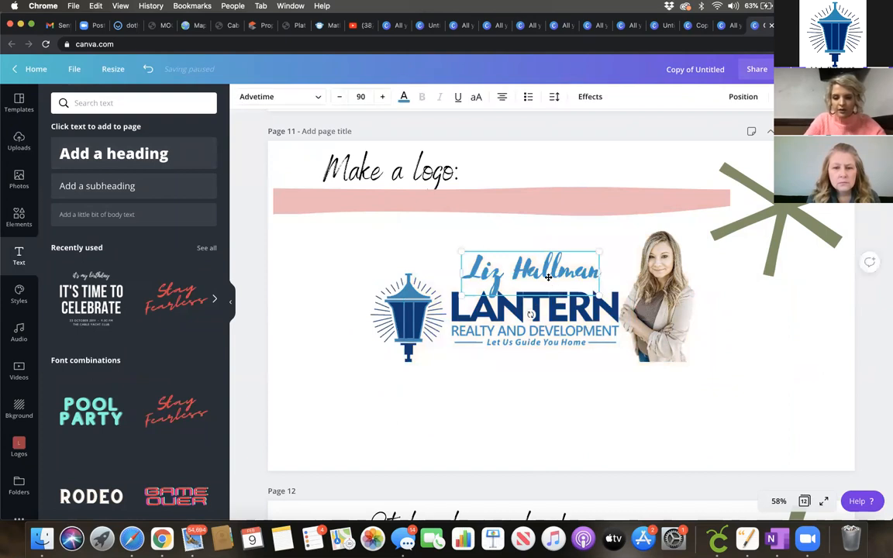
mouse_move(558, 277)
left_mouse_down()
mouse_move(553, 256)
mouse_move(557, 277)
left_mouse_up()
Step: Add a phone-number text box, move it below the Lantern logo and shrink it
left_click(359, 270)
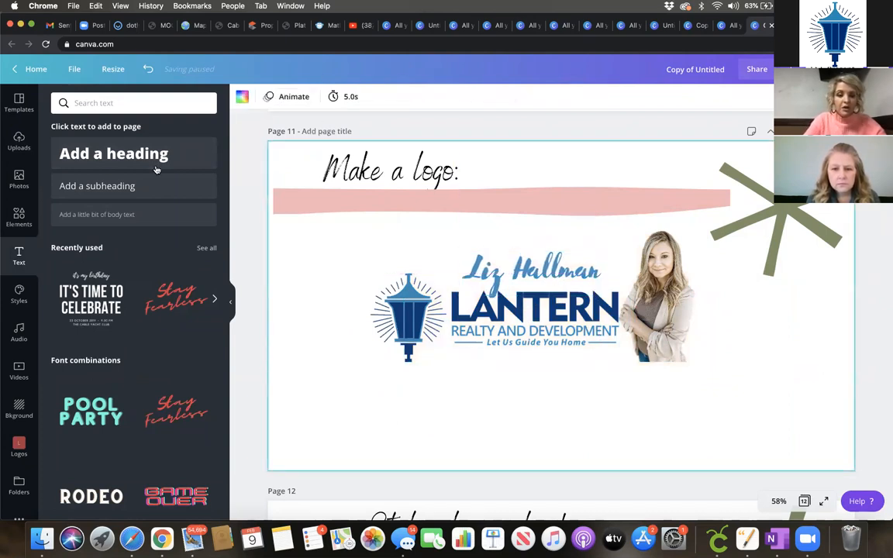
left_click_drag(104, 189, 517, 355)
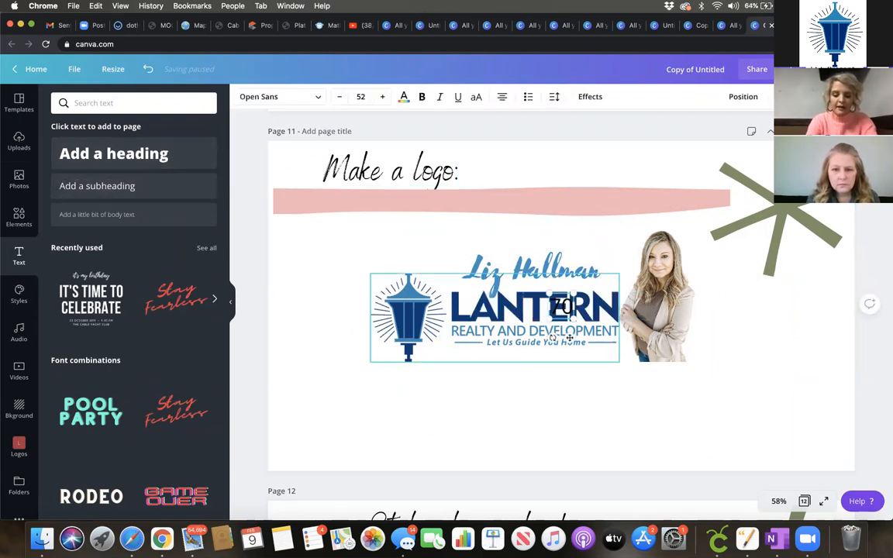
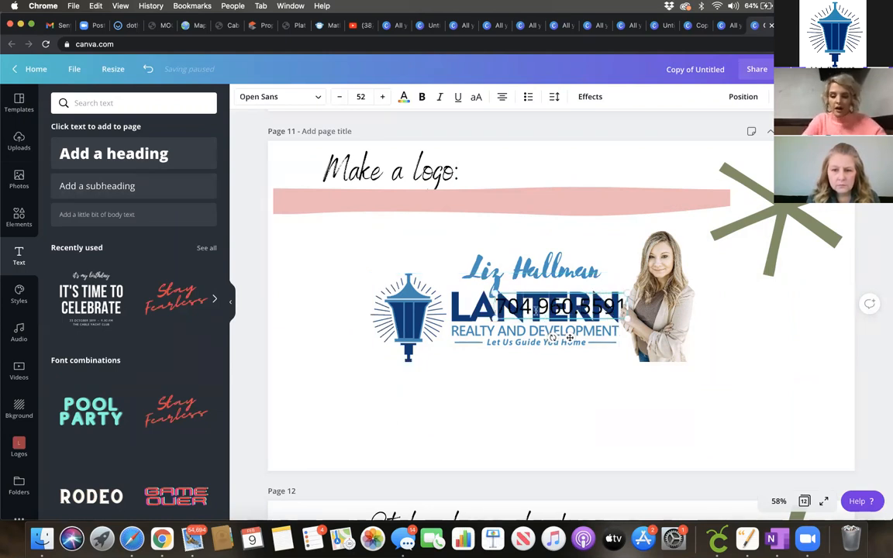
left_click_drag(524, 325, 494, 382)
left_click_drag(599, 375, 539, 377)
left_click(642, 393)
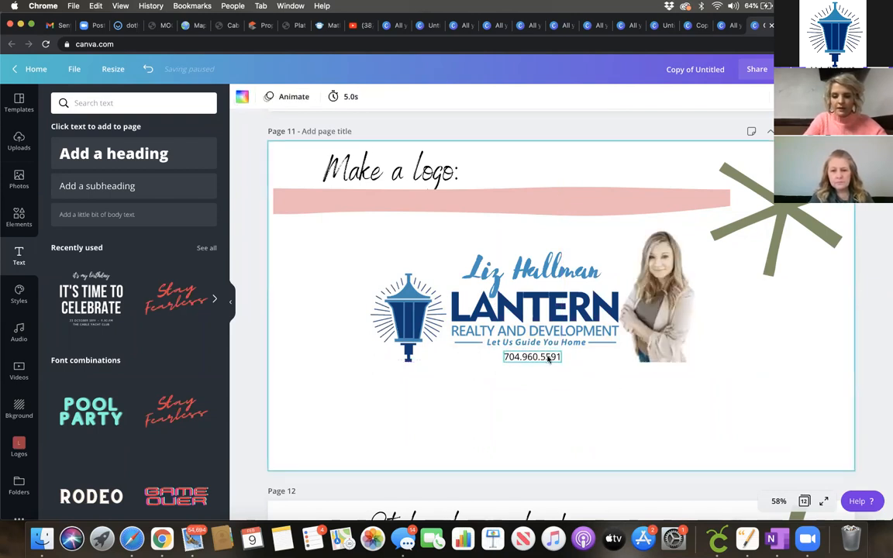
Step: Color the phone number with the blue Document Colors swatch to match the logo
left_click(548, 358)
left_click(403, 96)
left_click(90, 206)
key("Escape")
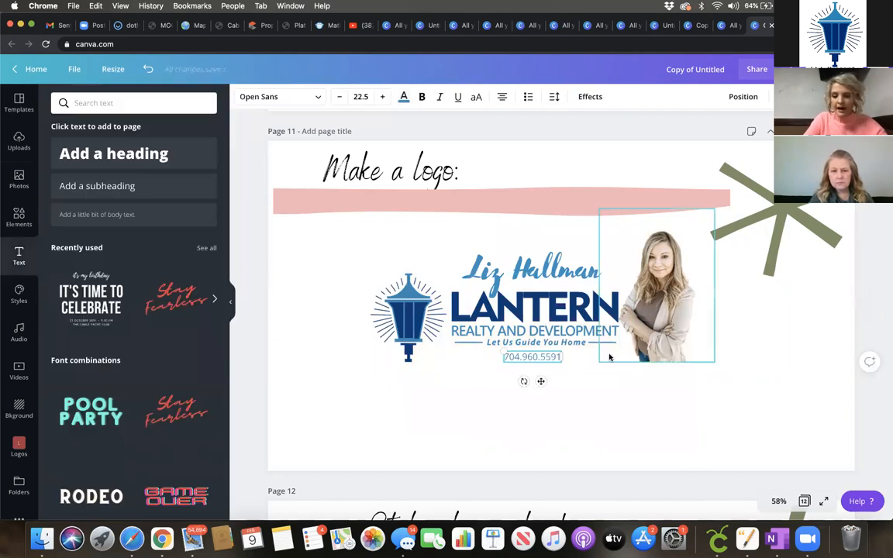
left_click(351, 271)
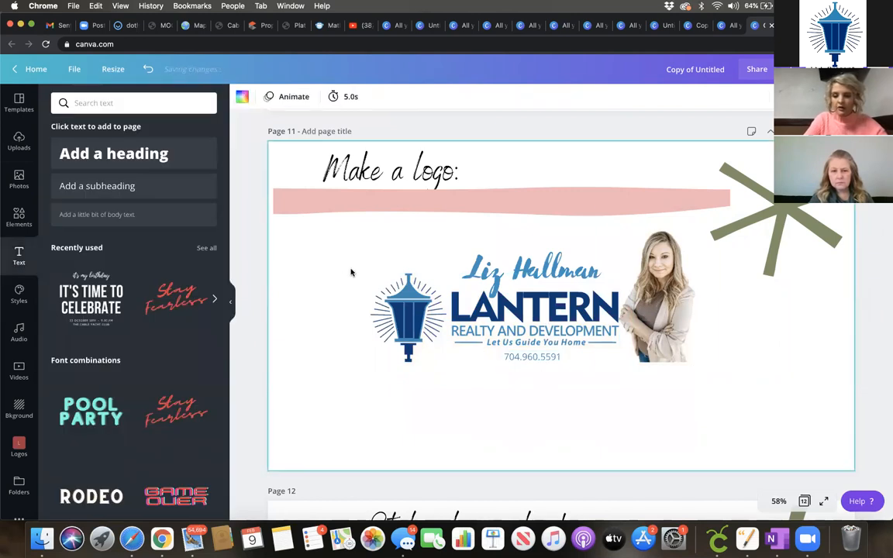
Step: Delete the green sunburst and nudge the portrait slightly left beside the logo
left_click(757, 234)
key("Delete")
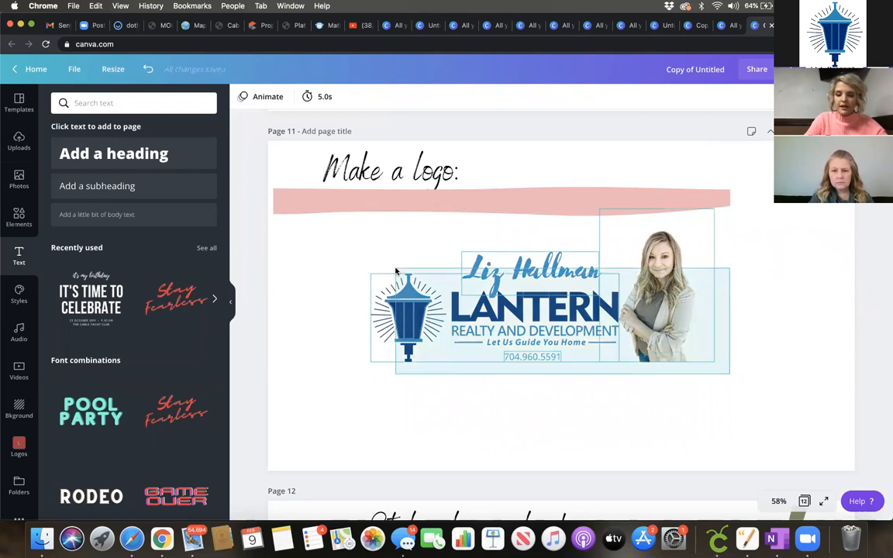
left_click_drag(662, 326, 813, 417)
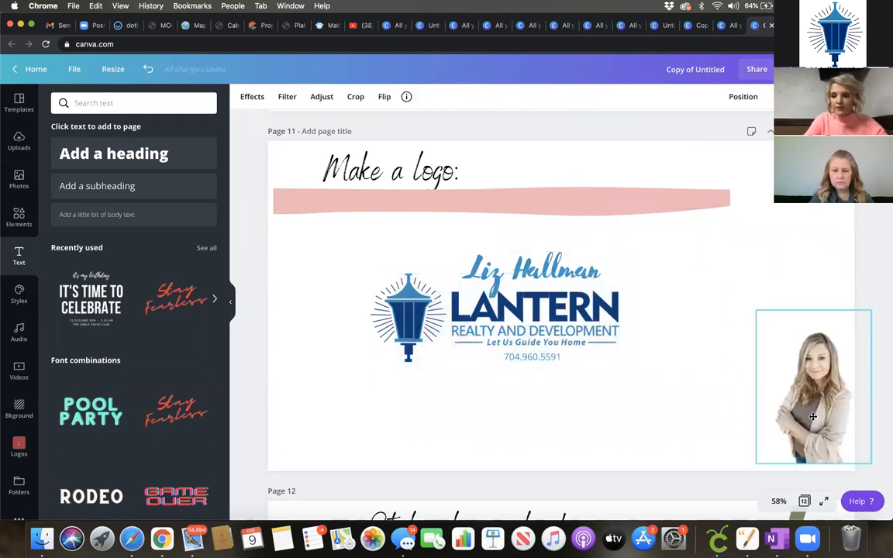
key("ctrl+z")
left_click_drag(674, 317, 657, 316)
Step: Group the logo, portrait and phone number and move the group to the bottom-right corner
left_click_drag(776, 383, 396, 271)
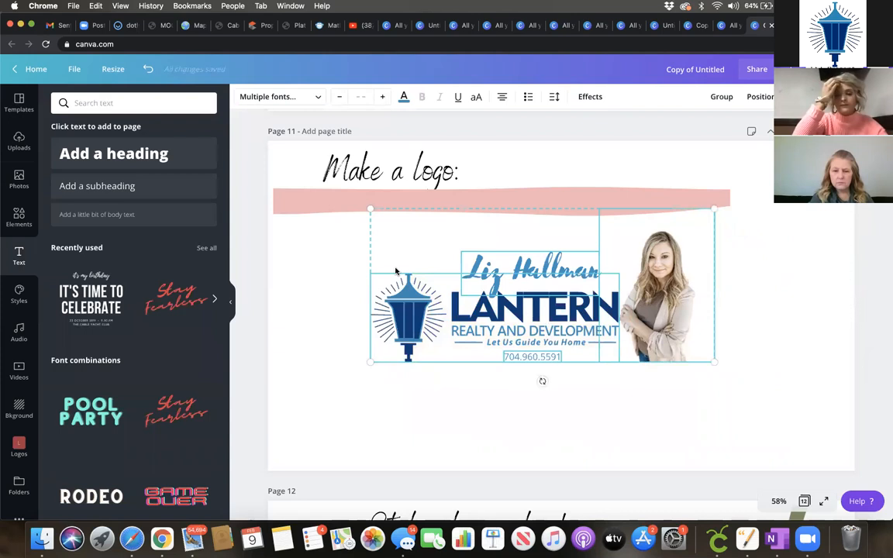
left_click(729, 101)
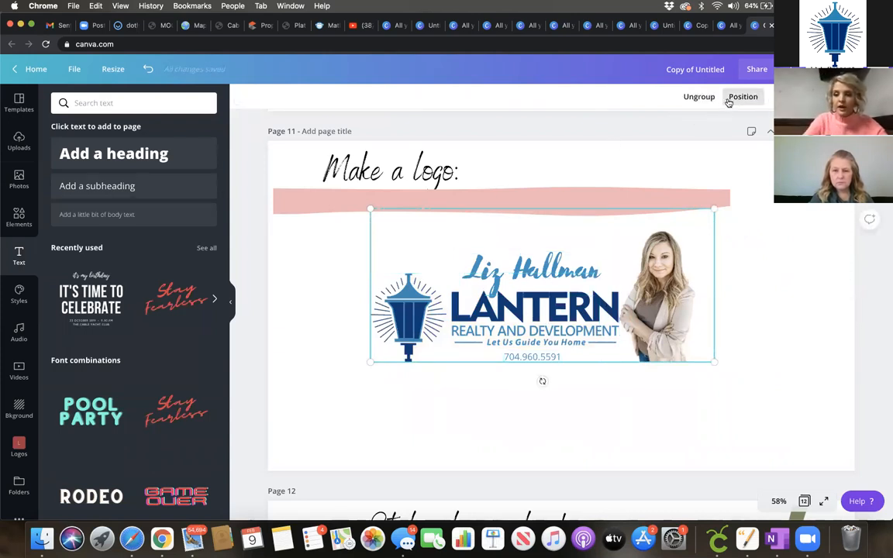
left_click(778, 279)
left_click_drag(542, 332, 674, 415)
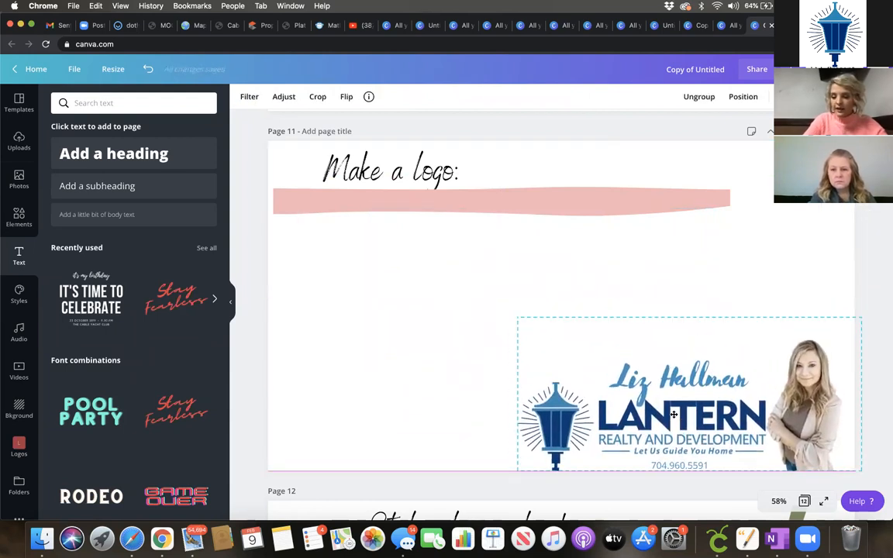
left_click(793, 296)
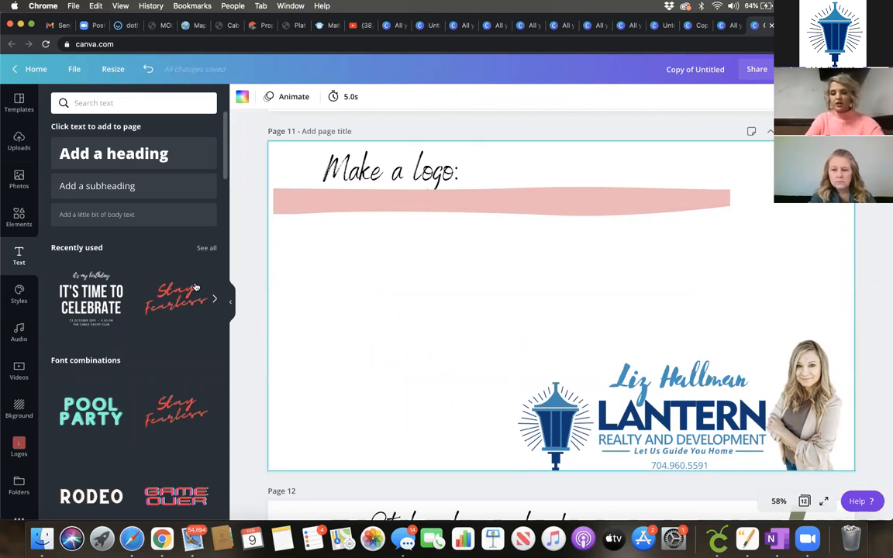
Step: Add the uploaded brick house photo to page 11 and enlarge it to fill the page
left_click(18, 178)
scroll(148, 390, "down", 5)
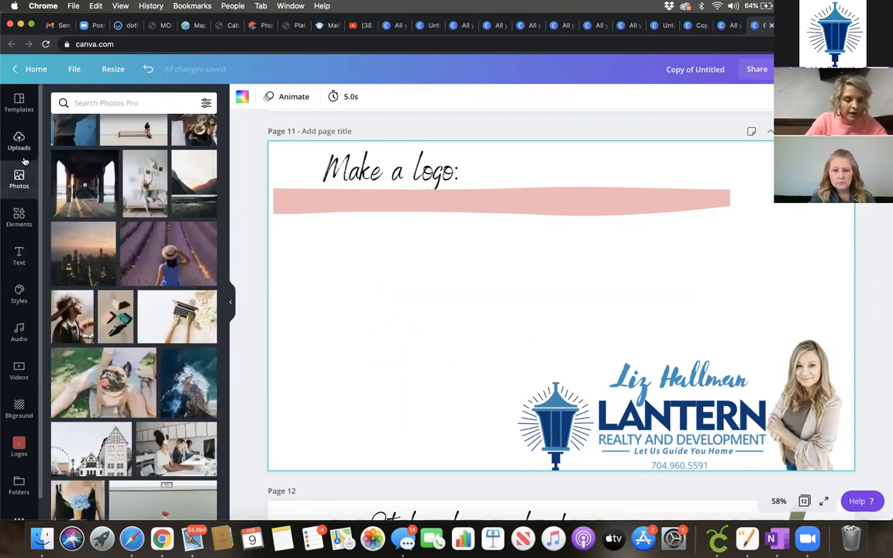
left_click(19, 141)
scroll(180, 368, "down", 2)
scroll(180, 369, "down", 5)
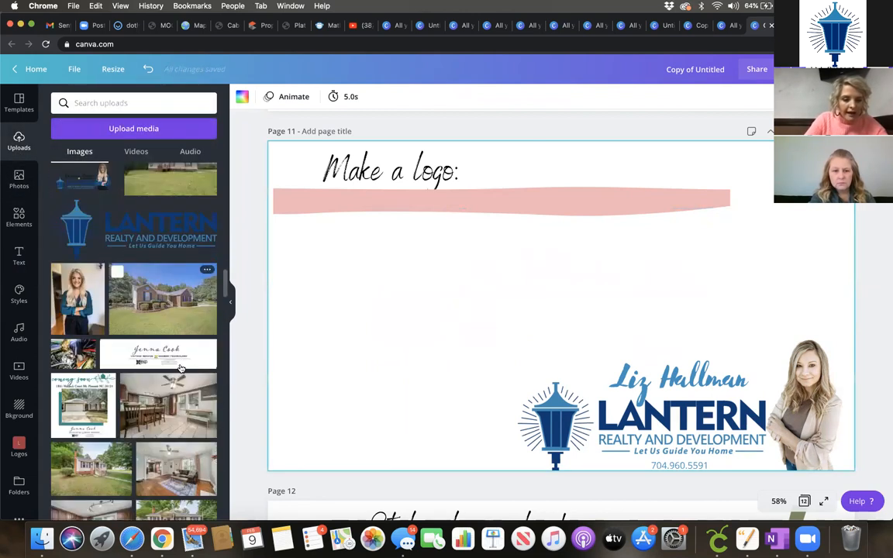
left_click(162, 308)
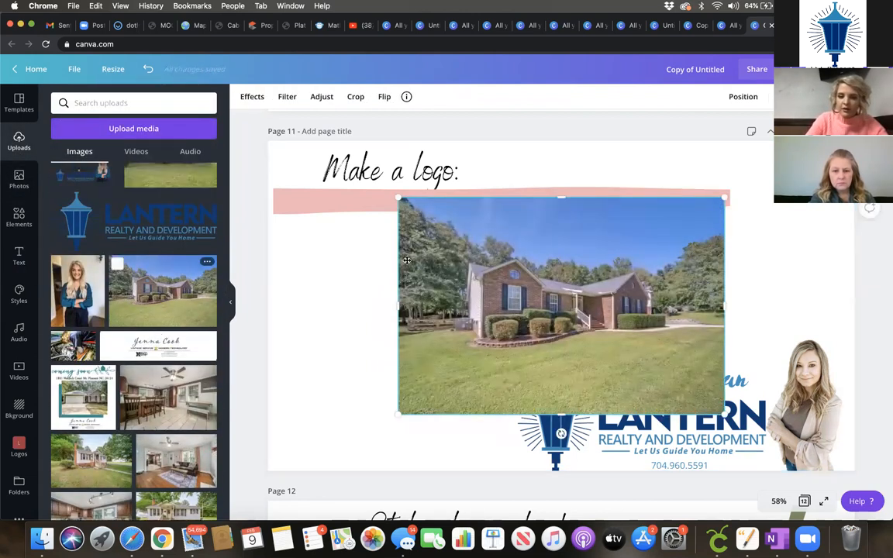
left_click_drag(573, 335, 442, 280)
left_click_drag(589, 362, 886, 477)
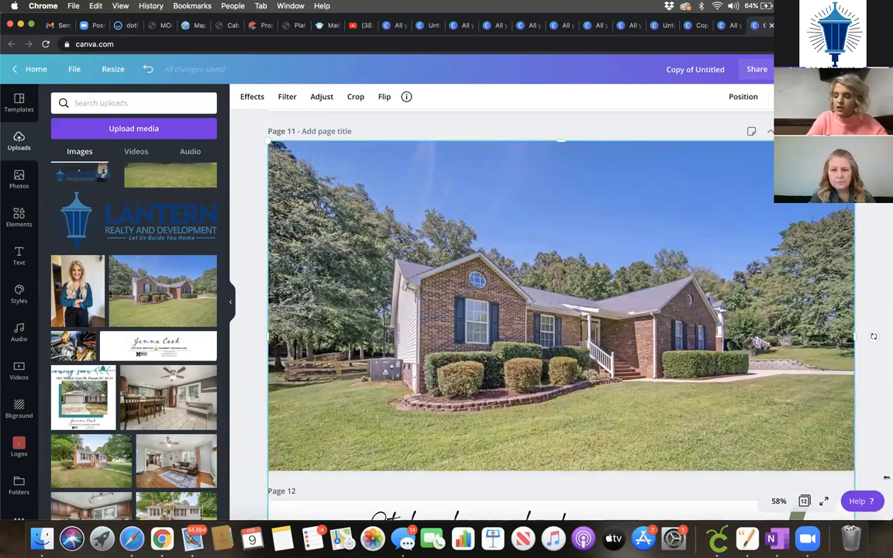
Step: Send the house photo backward behind the title and logo group
left_click(739, 101)
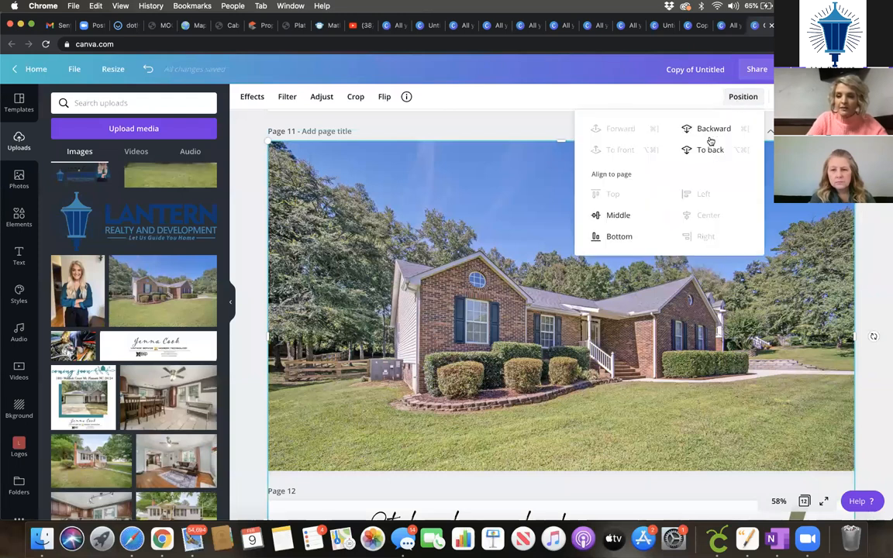
left_click(707, 131)
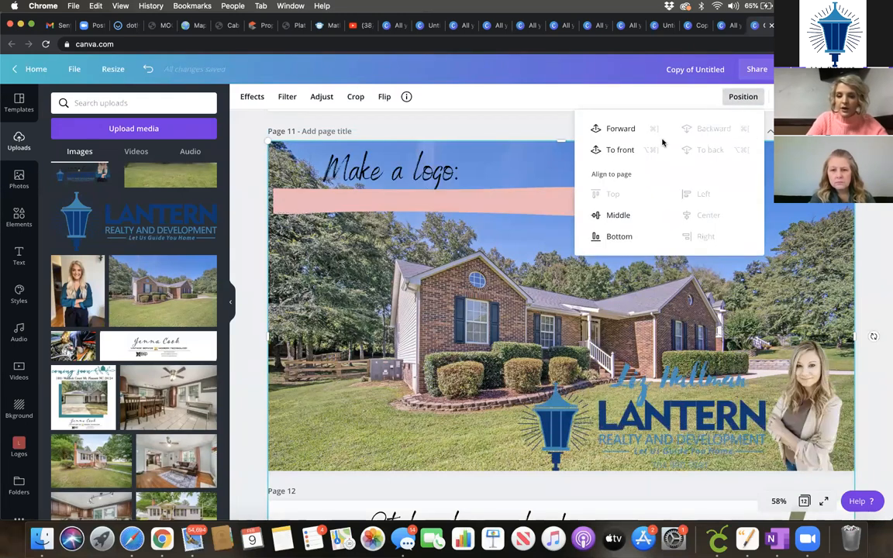
left_click(686, 402)
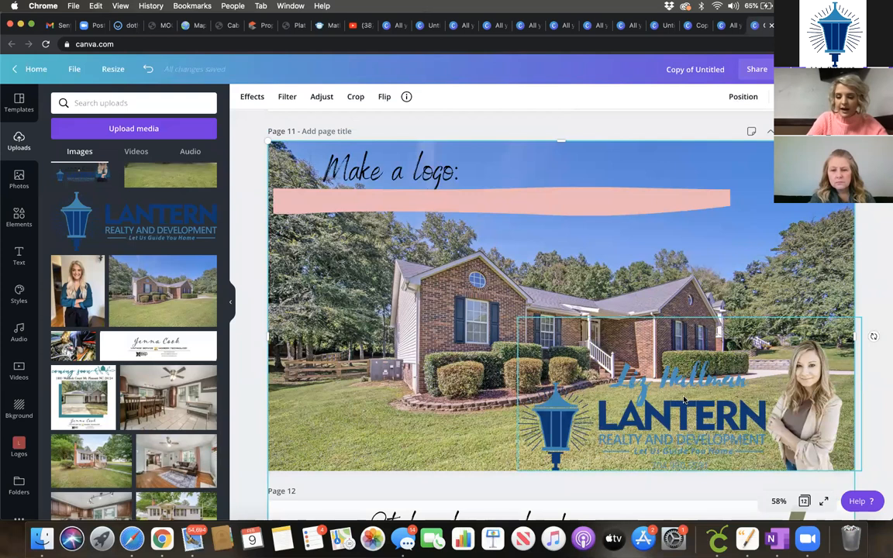
left_click(686, 401)
left_click(489, 281)
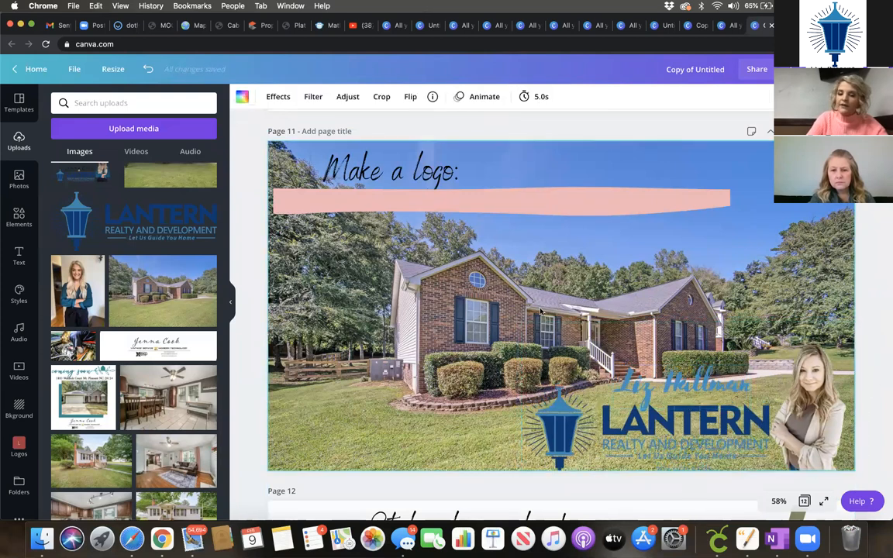
Step: Add a heading text box containing the property's street address
left_click(18, 255)
left_click(151, 156)
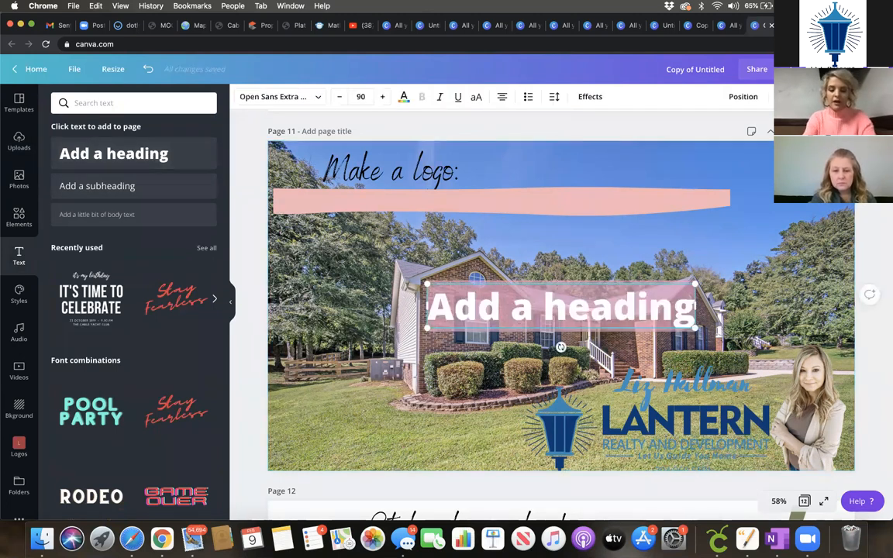
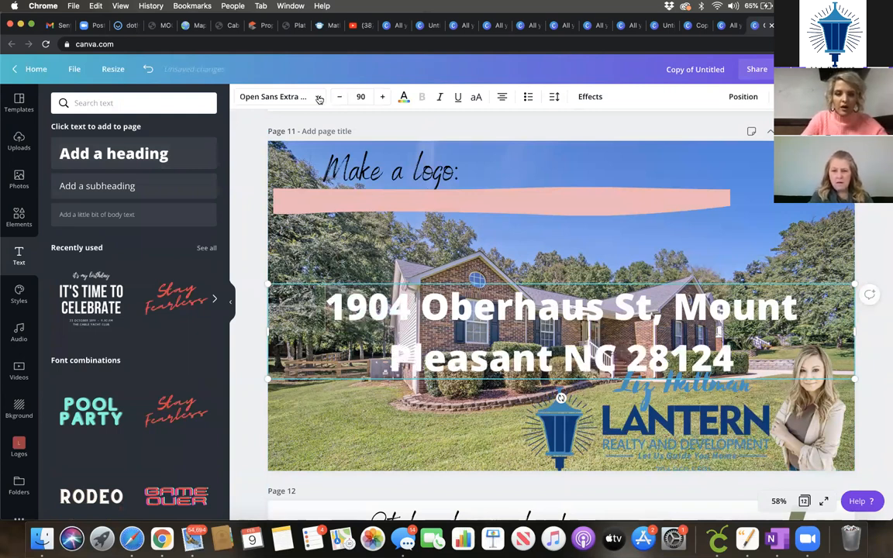
Step: Set the address heading to Alegreya, shrink it, and place it on the pink banner
left_click(101, 182)
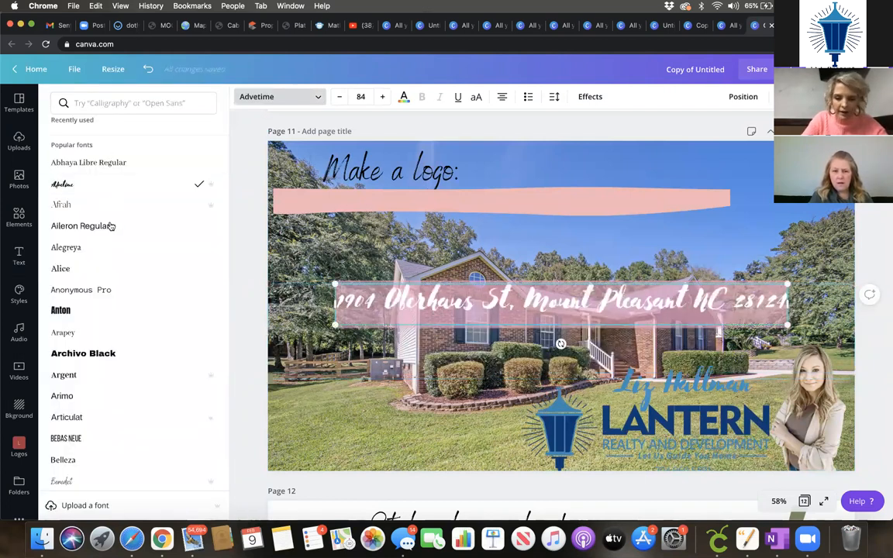
left_click(111, 225)
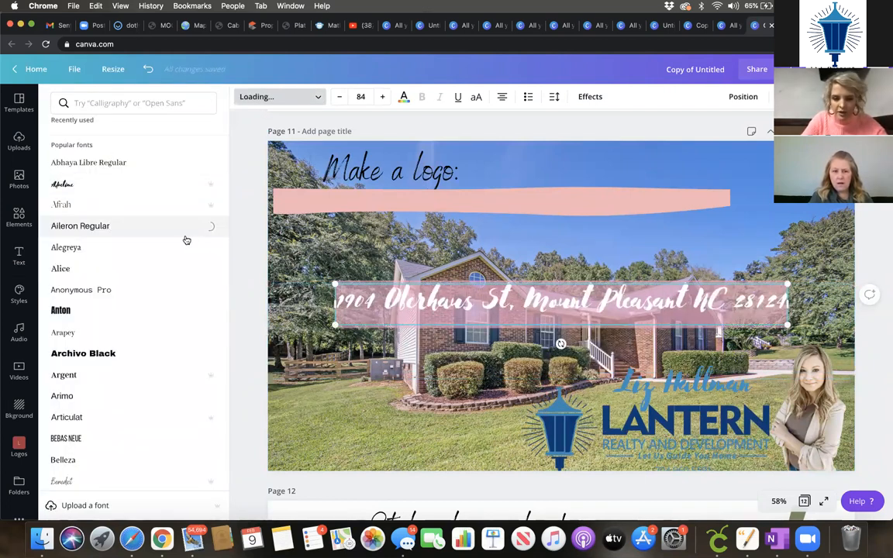
left_click(110, 248)
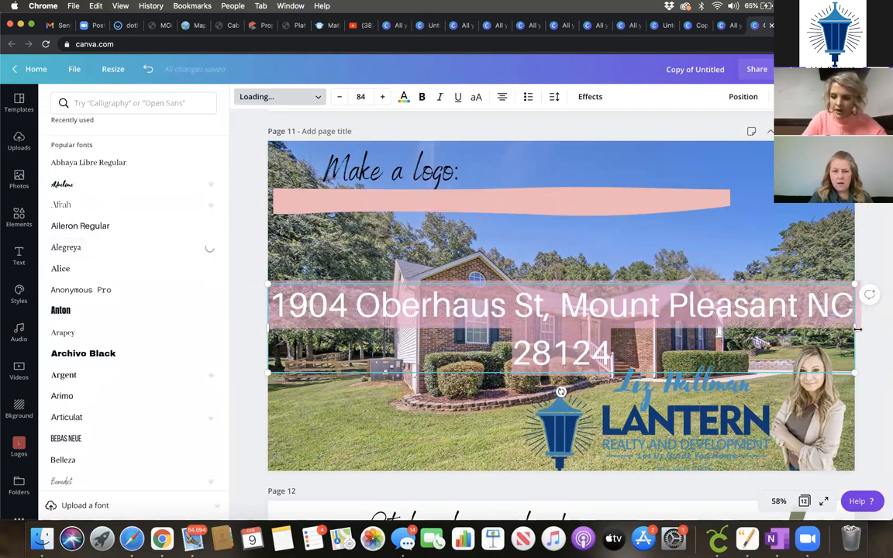
left_click_drag(857, 329, 798, 329)
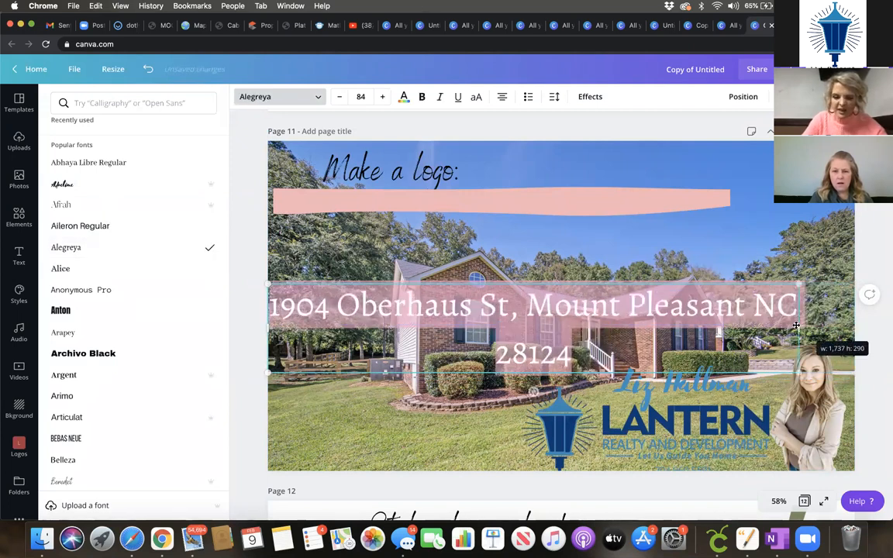
left_click(665, 299)
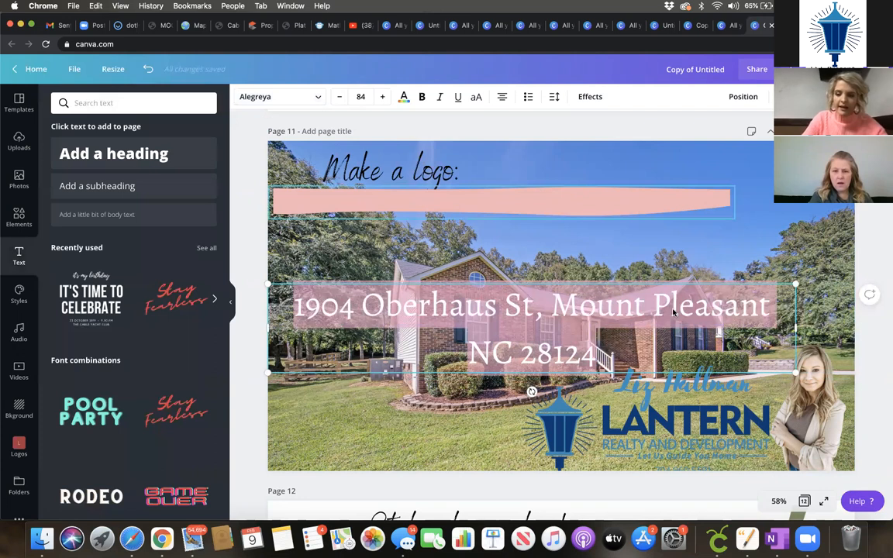
left_click(672, 205)
left_click_drag(659, 305, 649, 202)
left_click_drag(720, 244, 566, 207)
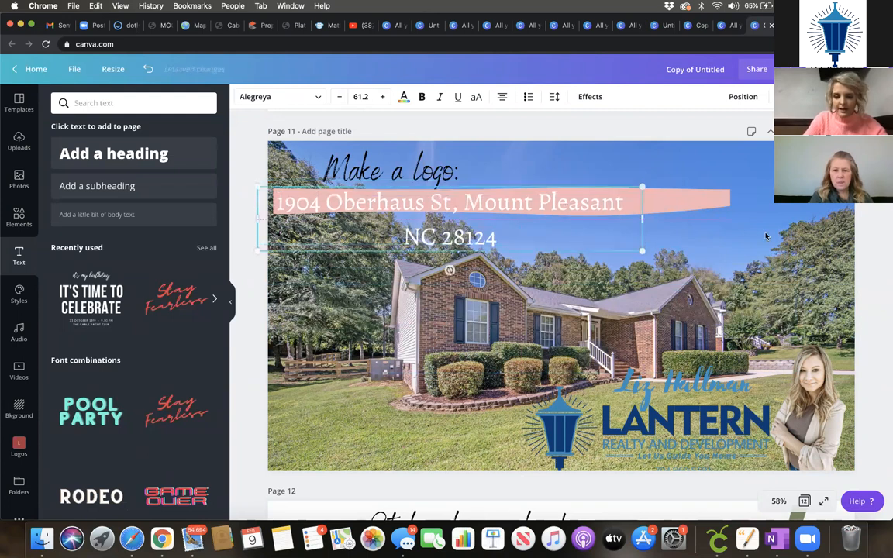
left_click(800, 254)
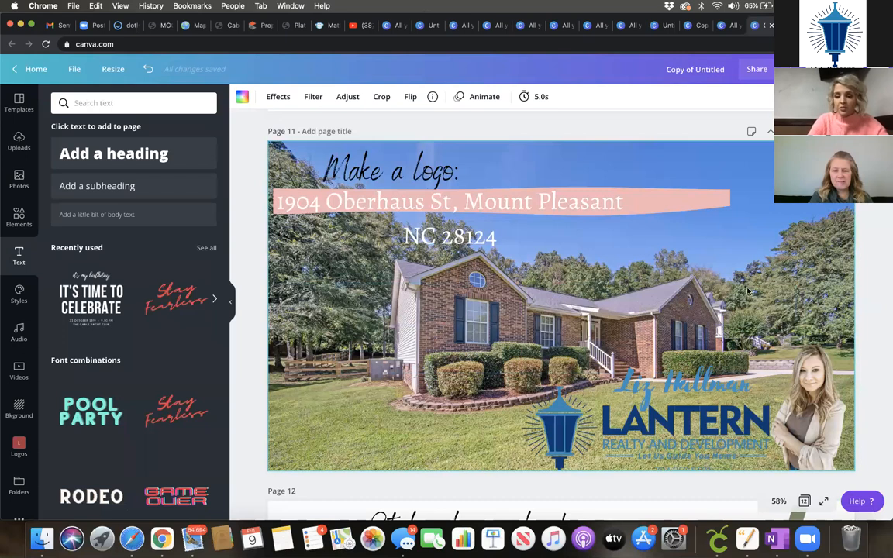
Step: Scroll down to page 12, 'Styles: logo colors!'
scroll(694, 226, "down", 2)
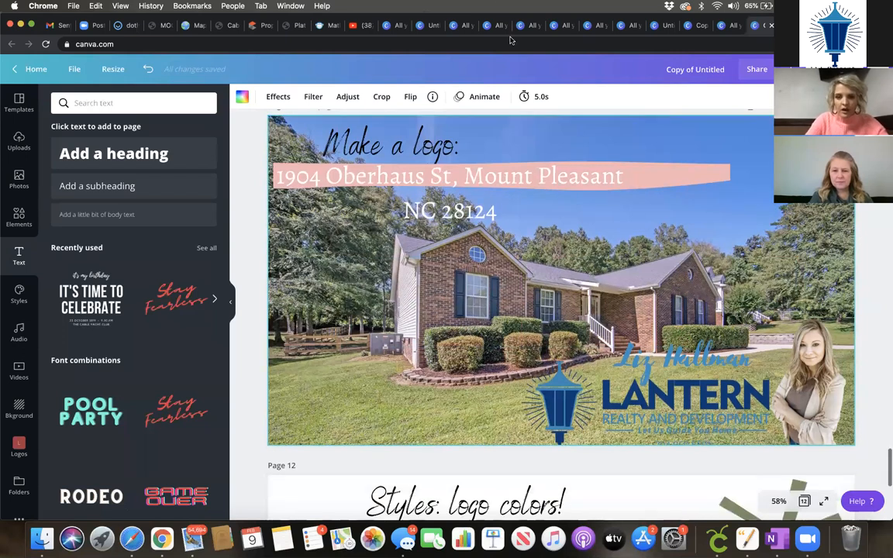
scroll(512, 41, "down", 5)
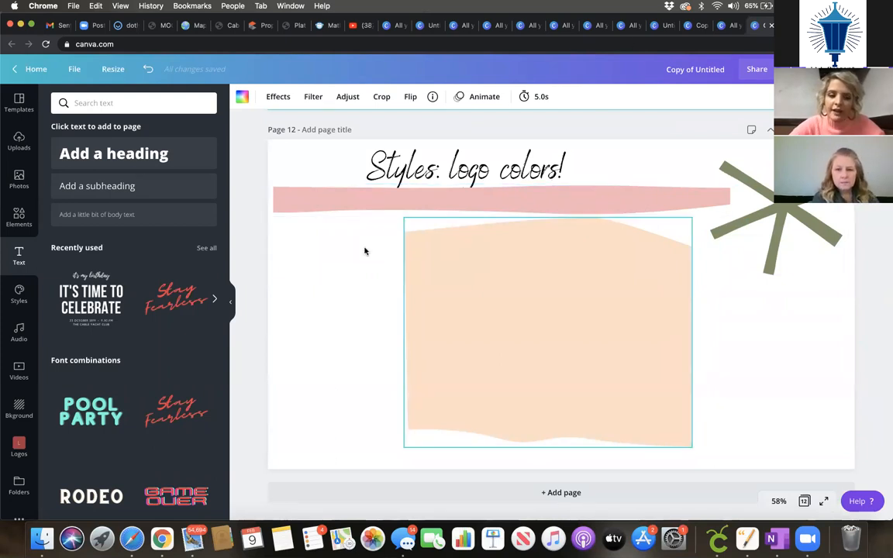
Step: Apply the Brand colors palette from the Styles panel to page 12
left_click(31, 289)
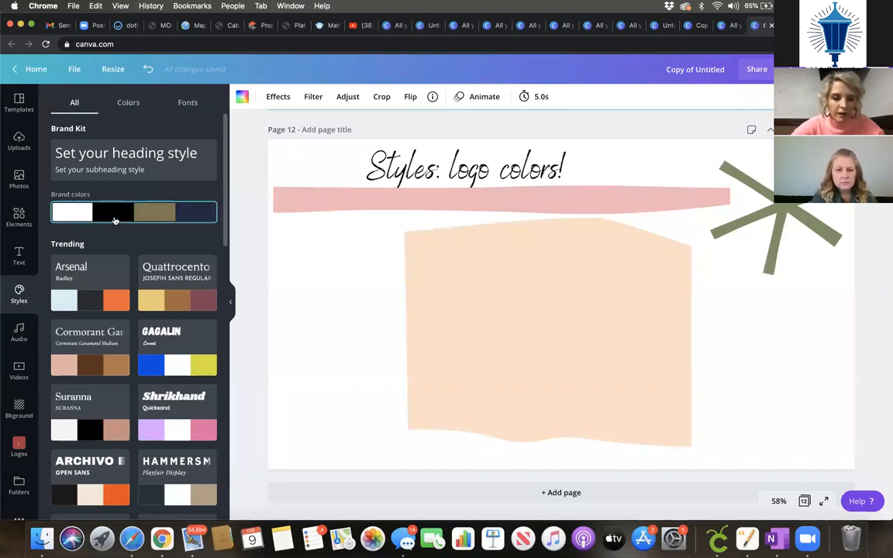
scroll(106, 374, "down", 5)
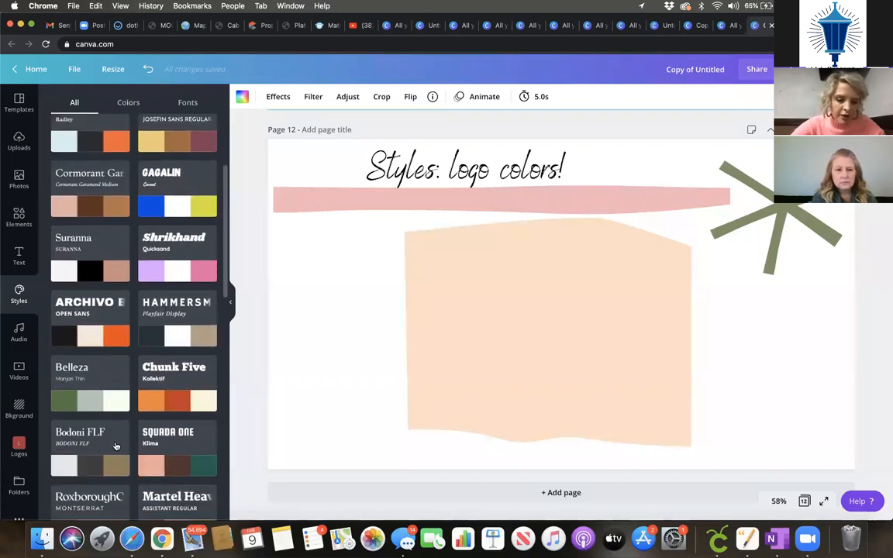
scroll(115, 446, "up", 5)
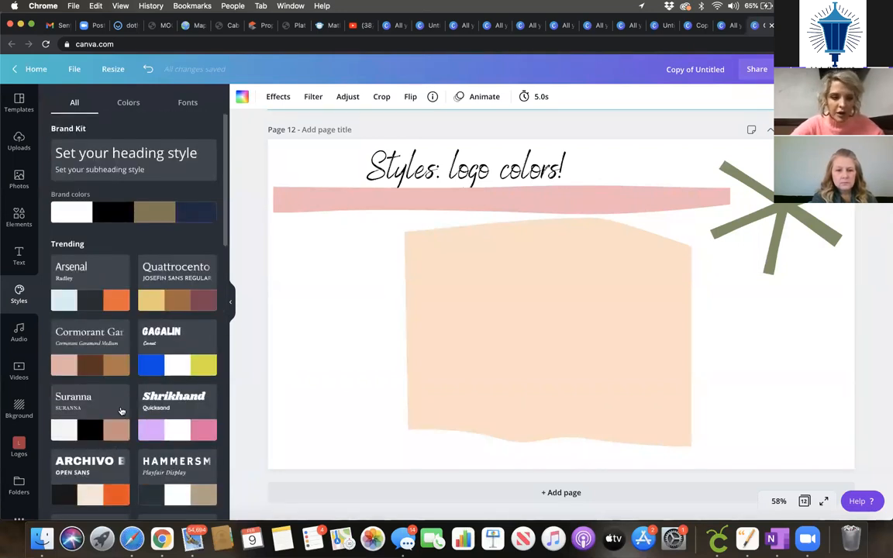
left_click(161, 216)
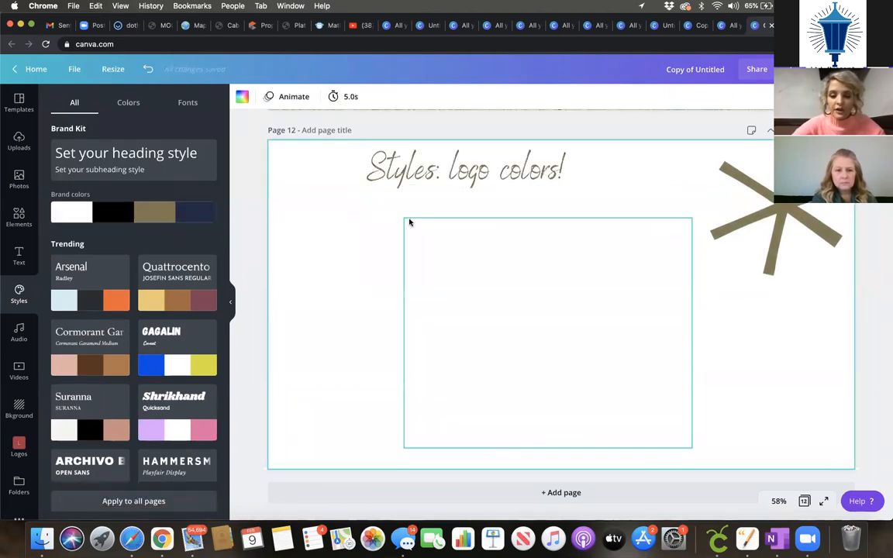
scroll(433, 397, "up", 5)
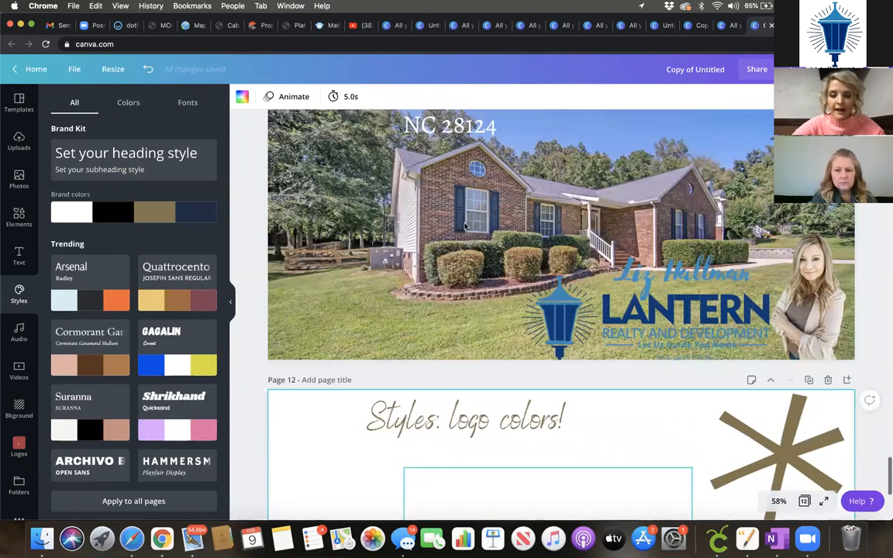
scroll(465, 225, "down", 5)
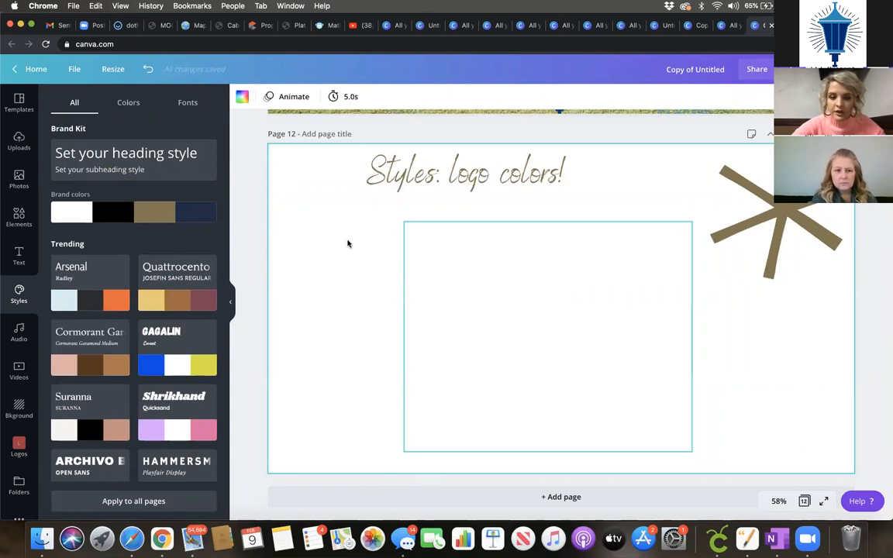
Step: Reapply and shuffle the brand colours to get a black background, white banner and khaki starburst
left_click(335, 204)
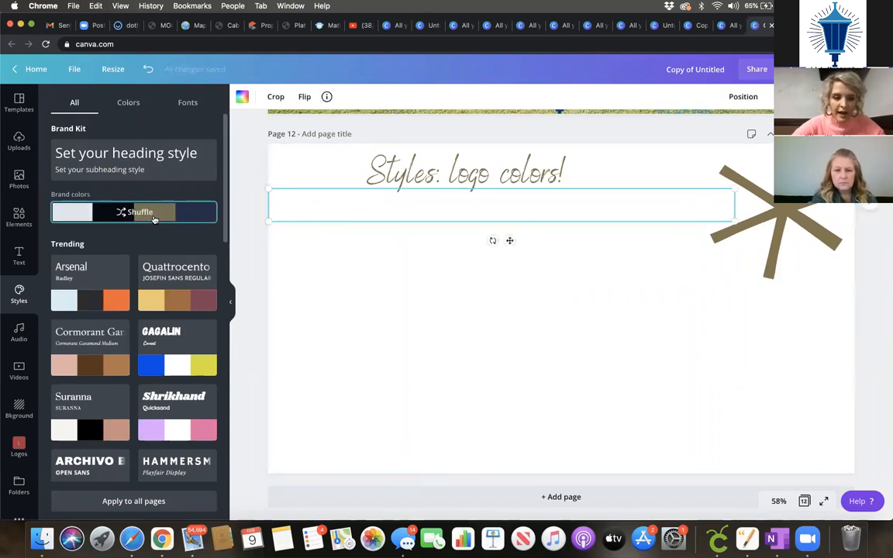
left_click(154, 218)
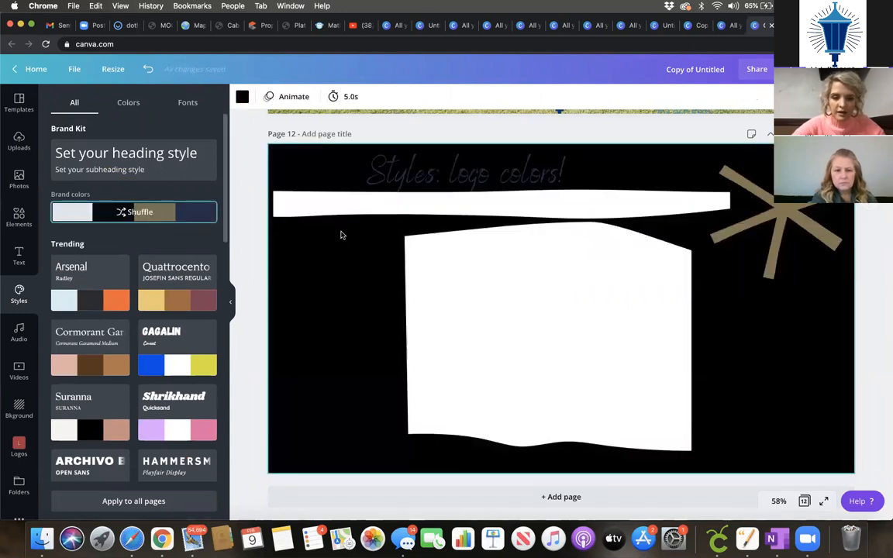
left_click(201, 219)
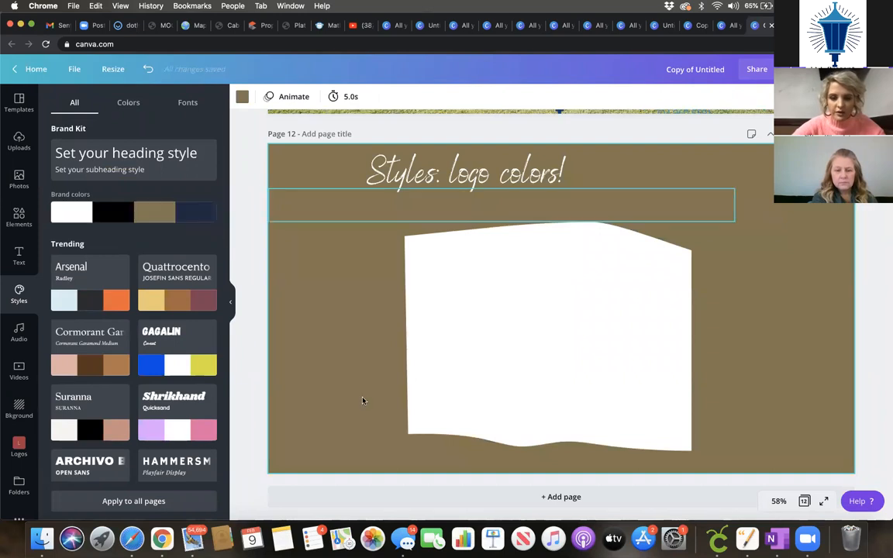
Step: Shuffle the brand colours to a navy background with gold bar and star
left_click(188, 214)
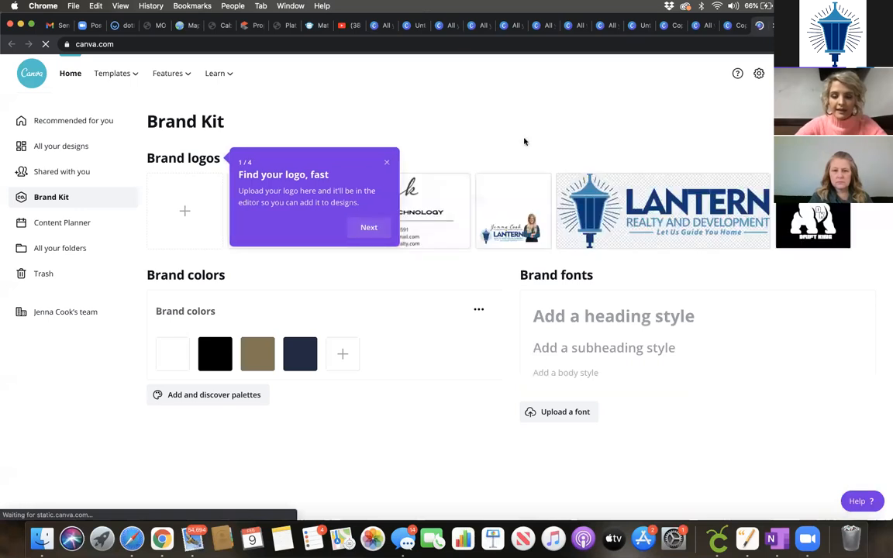
left_click(386, 162)
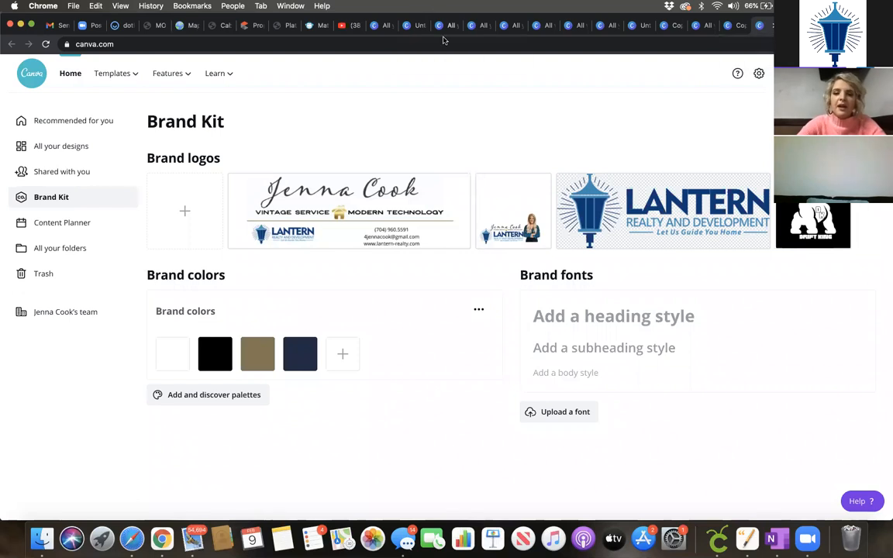
left_click(750, 26)
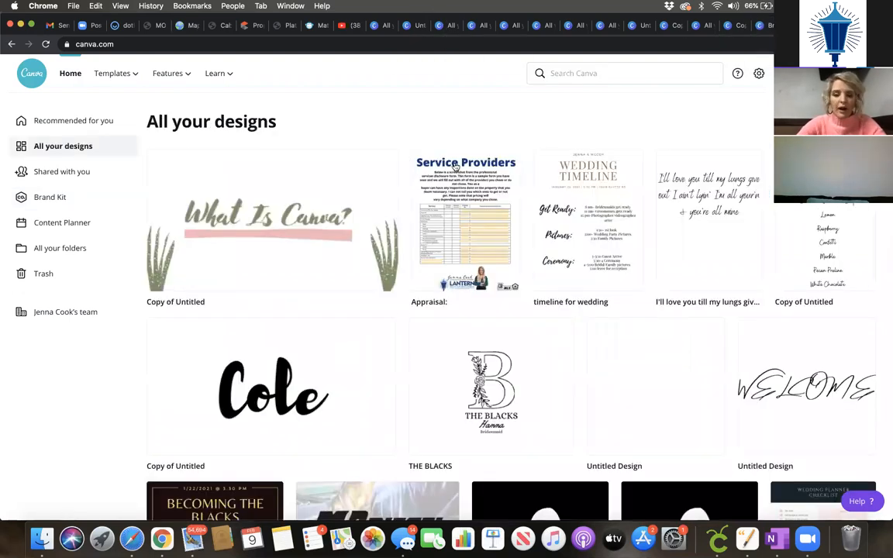
left_click(734, 25)
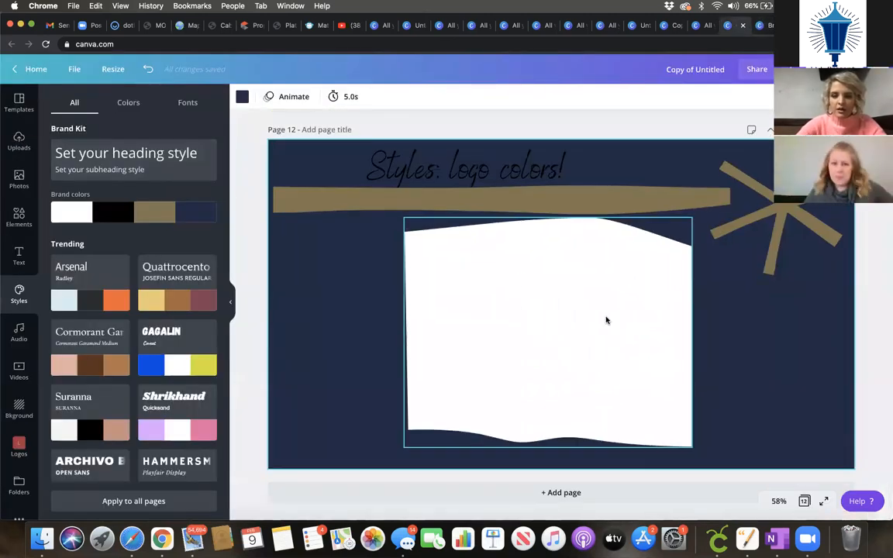
Step: Return to Canva's home page
scroll(607, 320, "up", 1)
scroll(607, 321, "up", 5)
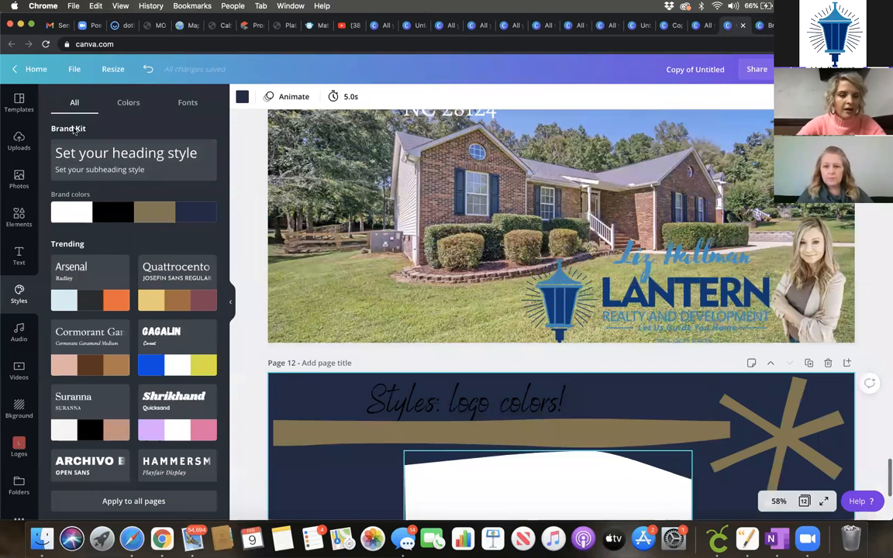
left_click(35, 71)
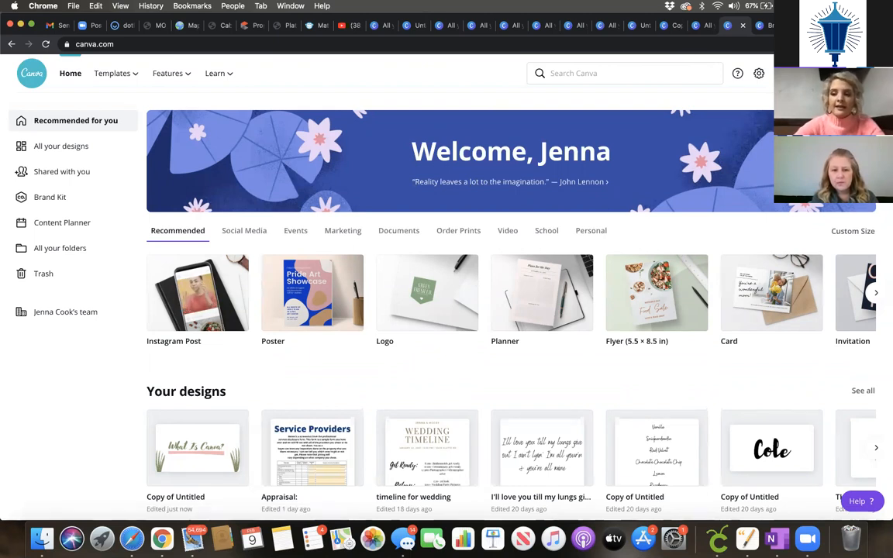
Step: Create a new blank Poster (US) design and browse its template categories
left_click(817, 74)
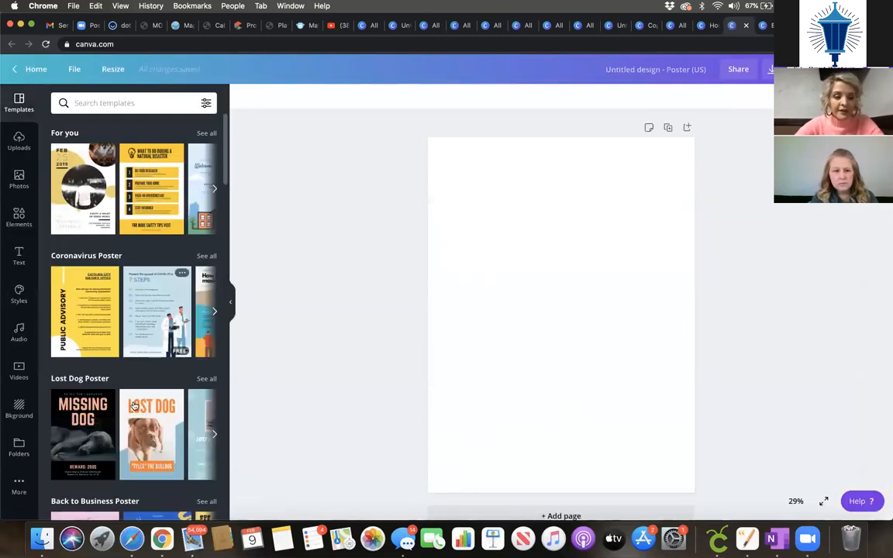
scroll(136, 349, "down", 3)
scroll(137, 404, "up", 3)
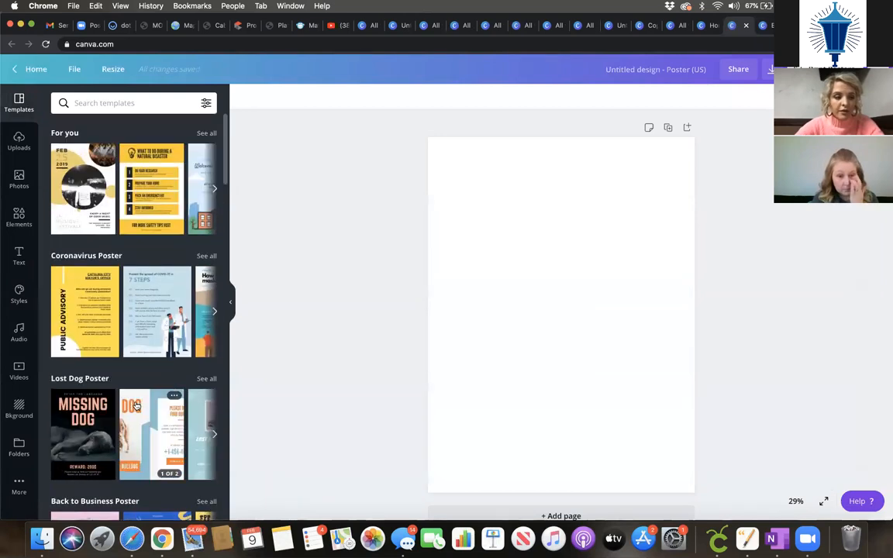
scroll(136, 405, "down", 5)
scroll(136, 405, "down", 2)
scroll(108, 189, "up", 1)
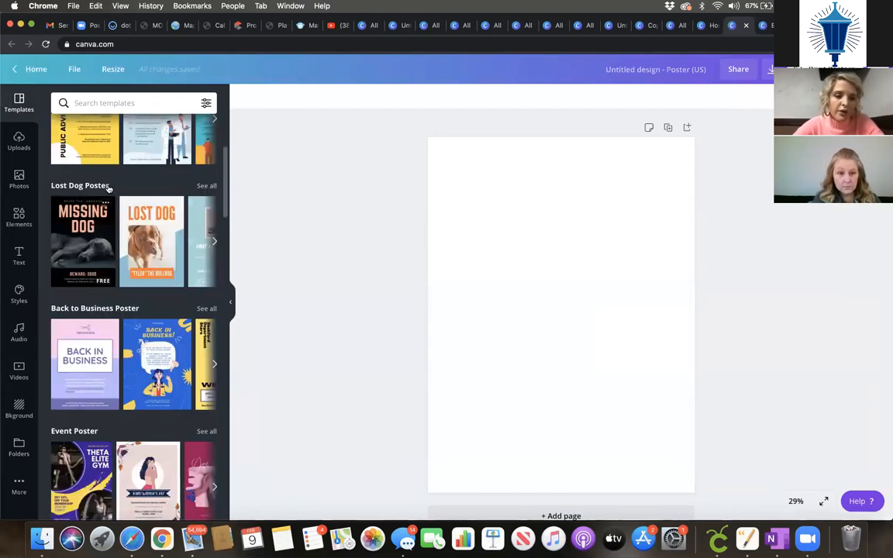
scroll(121, 233, "down", 4)
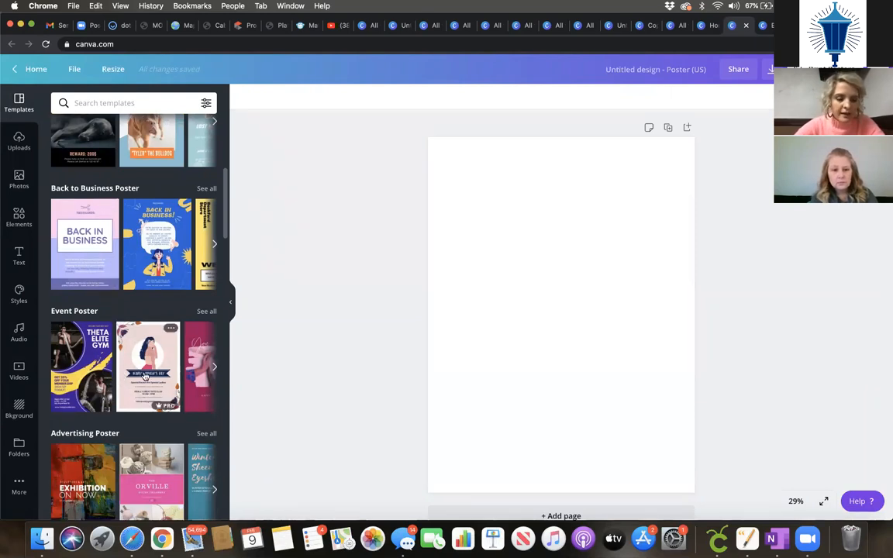
scroll(144, 376, "down", 3)
scroll(145, 377, "down", 6)
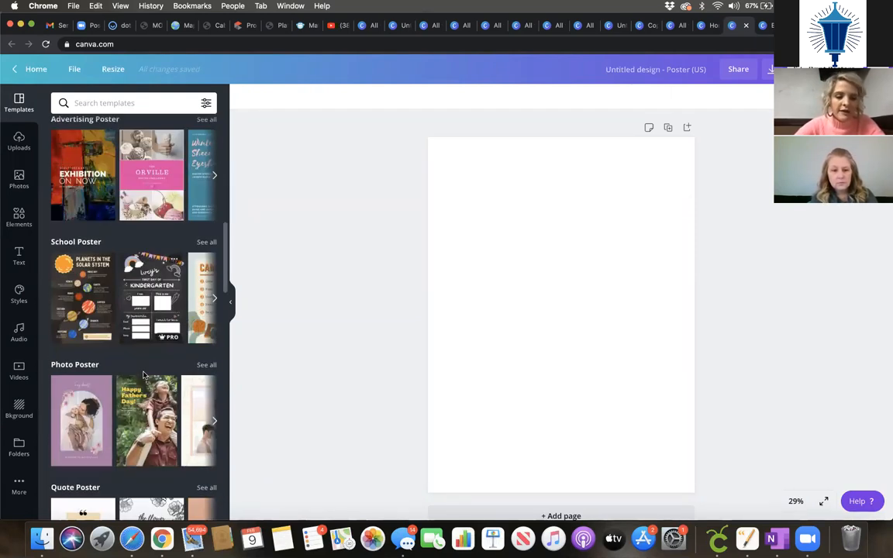
scroll(135, 200, "up", 10)
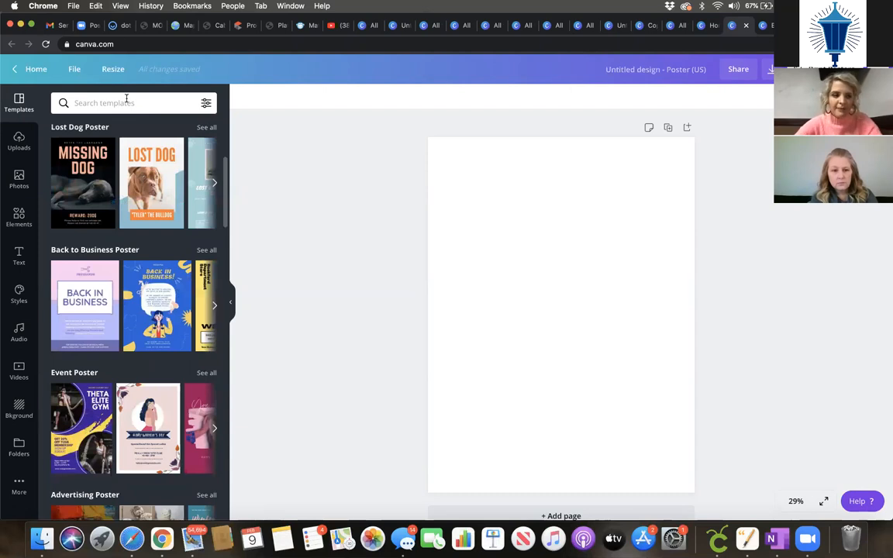
Step: Search the poster templates for 'real estate' and browse the results
scroll(127, 99, "up", 5)
left_click(126, 103)
type("real esya")
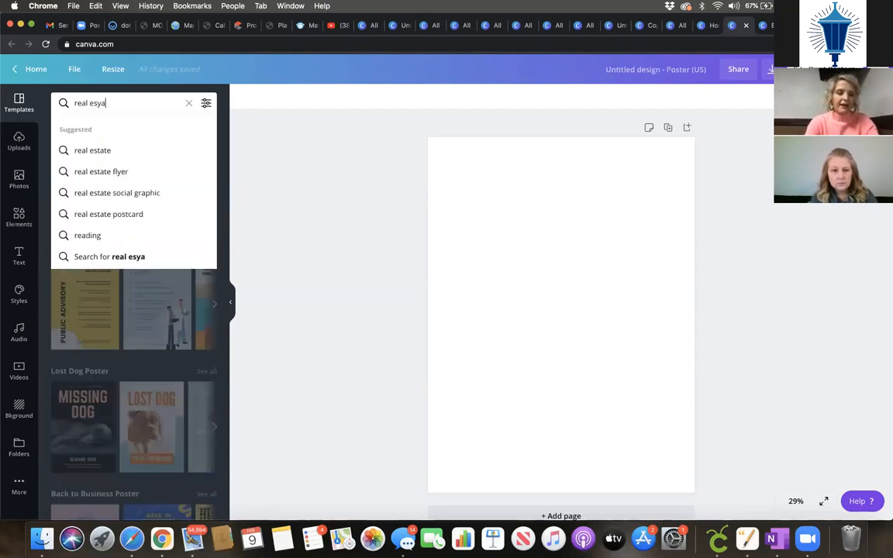
key("BackSpace")
key("BackSpace")
type("tate")
key("Return")
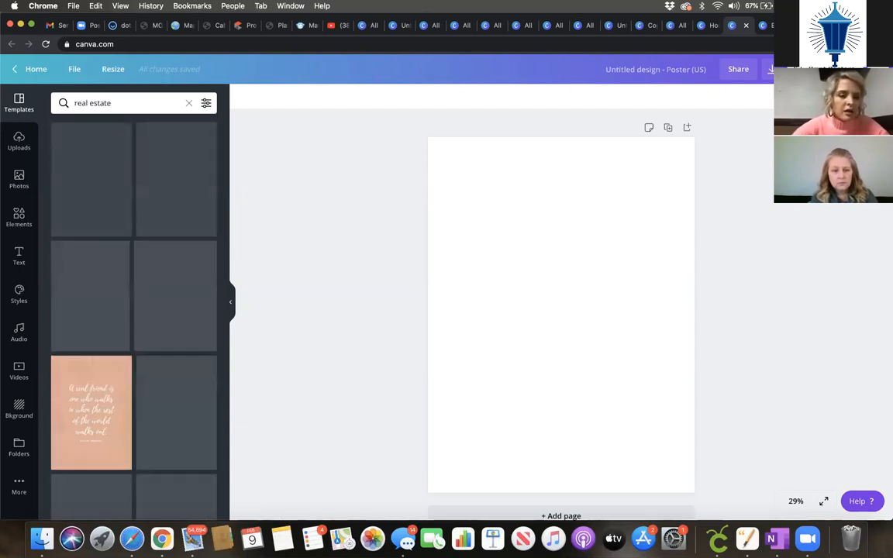
scroll(169, 465, "down", 1)
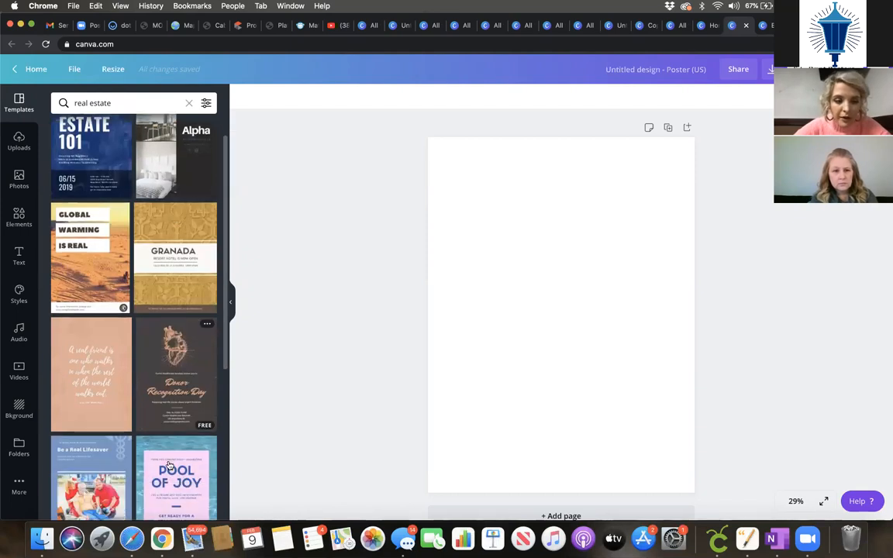
scroll(170, 465, "down", 6)
scroll(171, 465, "down", 2)
scroll(171, 465, "up", 2)
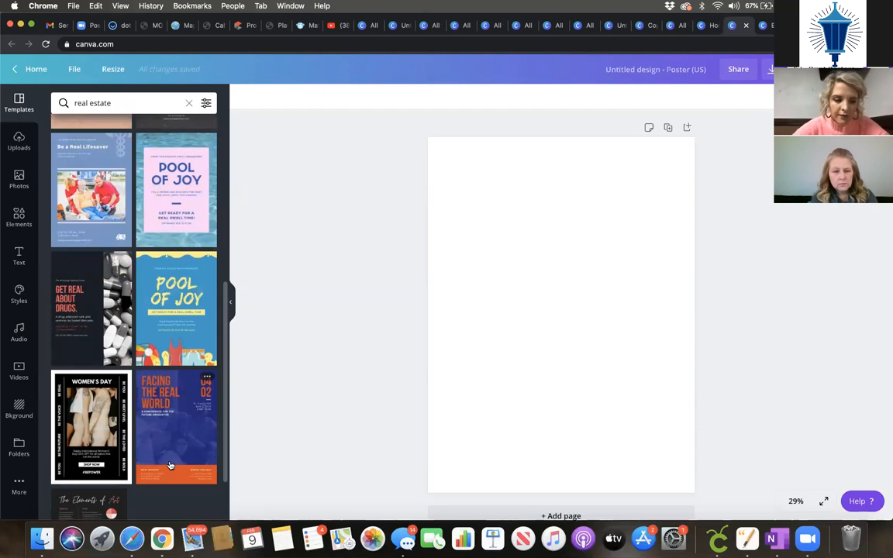
scroll(170, 466, "up", 7)
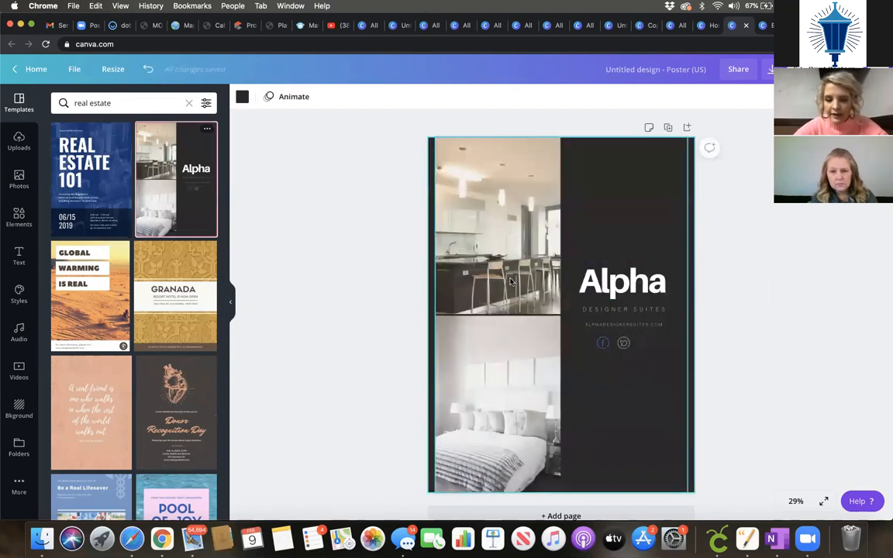
Step: Trial-edit the Alpha template's photo grid, then undo everything to leave the poster blank
left_click(516, 398)
left_click(515, 397)
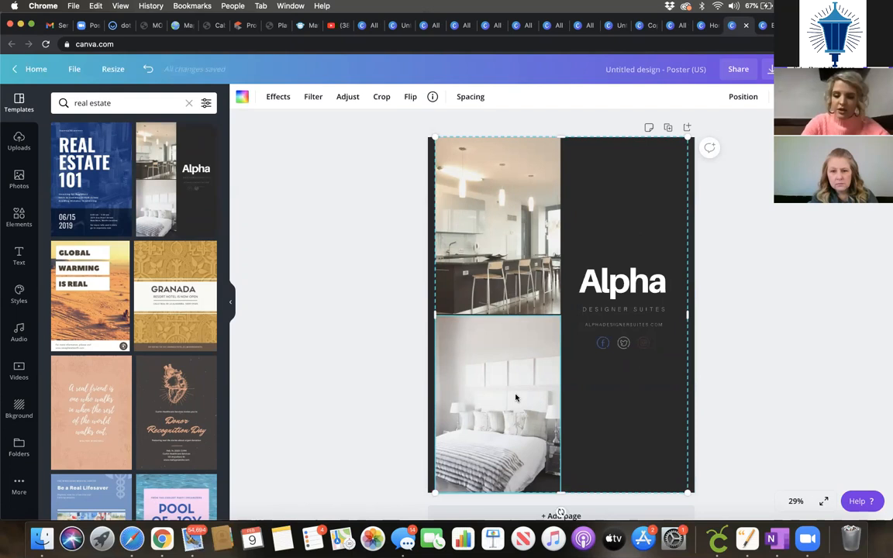
key("Delete")
left_click_drag(522, 324, 519, 385)
left_click_drag(519, 276, 518, 292)
left_click(148, 69)
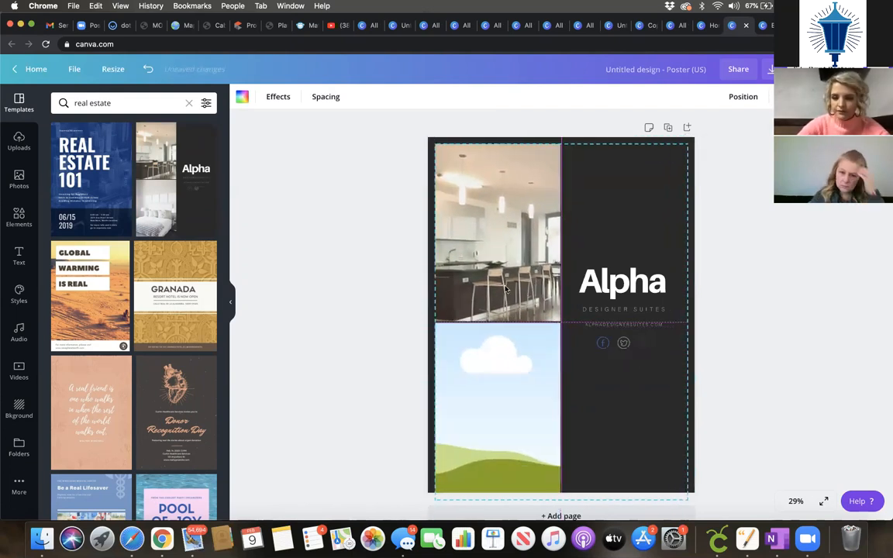
left_click(149, 69)
left_click(148, 69)
left_click(148, 69)
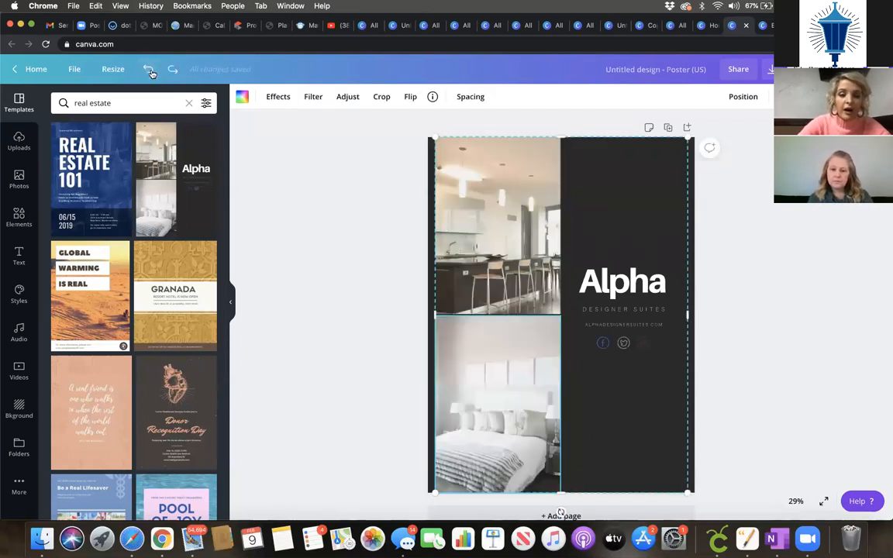
left_click(147, 69)
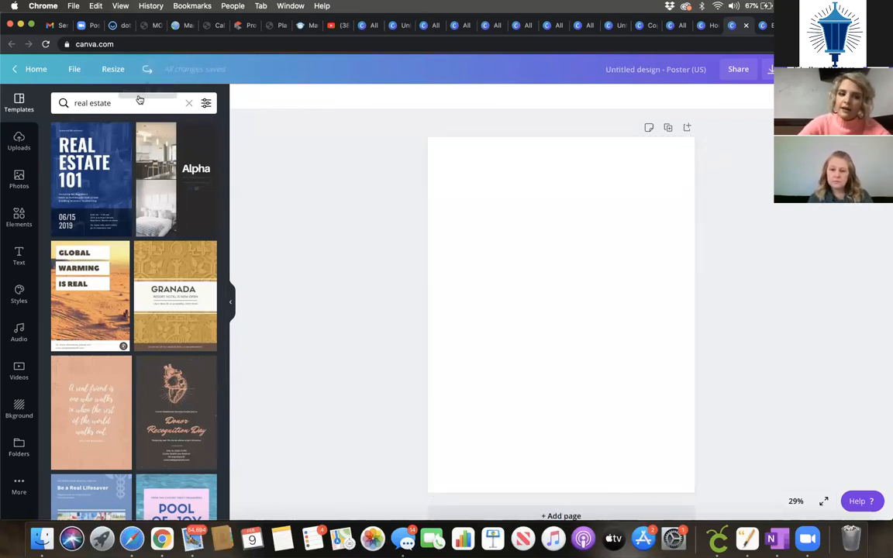
Step: Search Elements for 'flow chart', try the hatched flow chart, then delete it
left_click(19, 216)
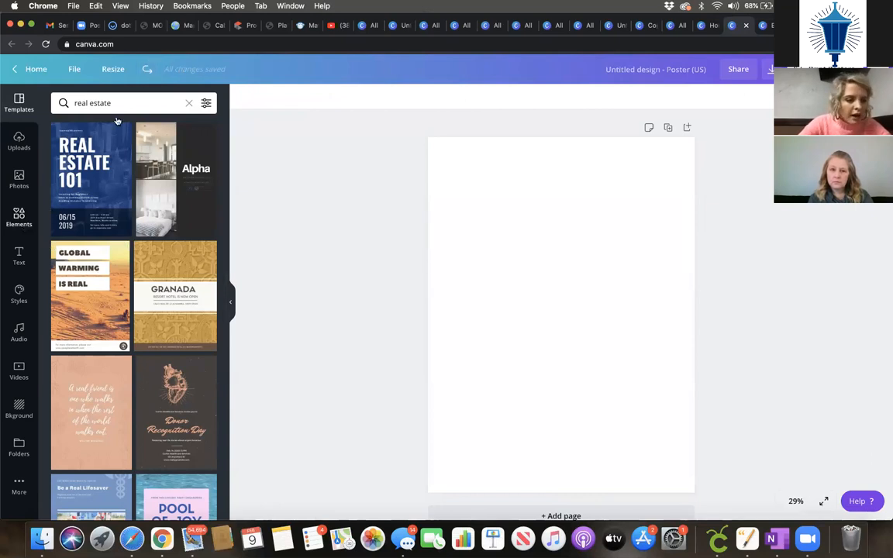
left_click(110, 103)
type("flo")
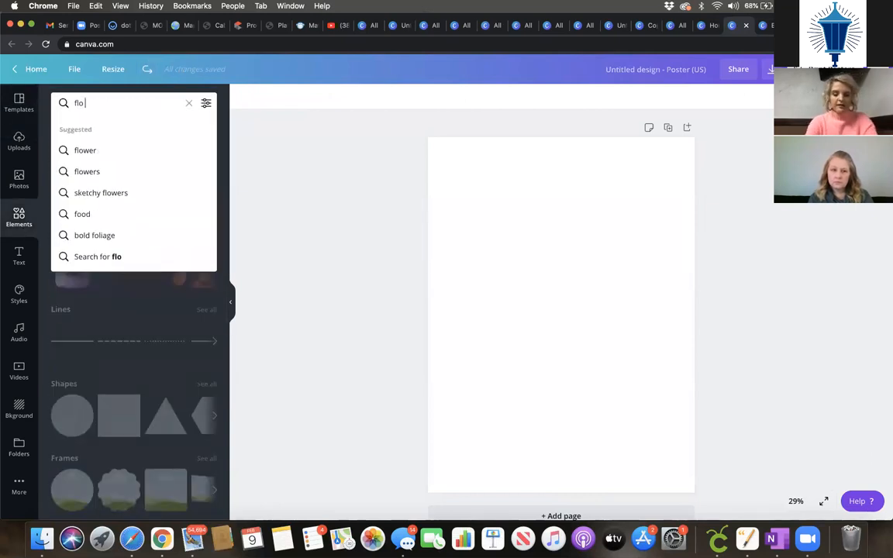
type("w chart")
key("Return")
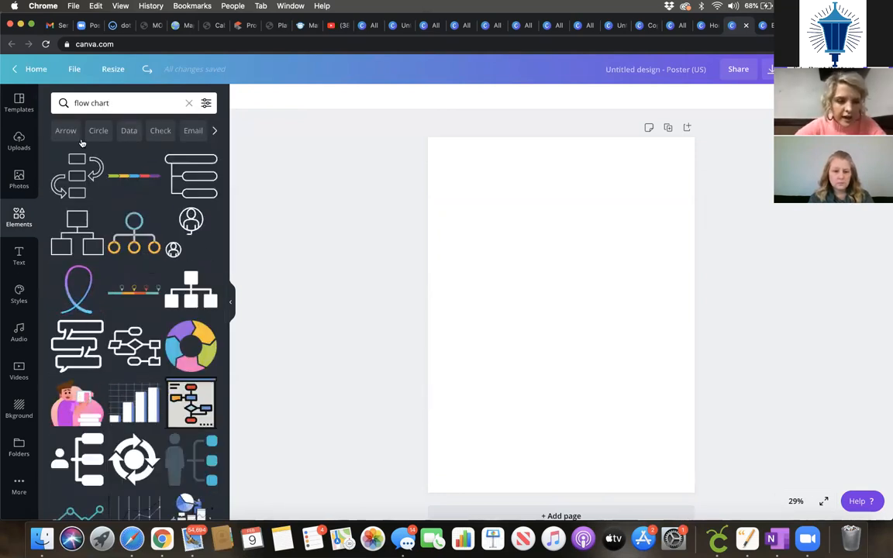
scroll(132, 355, "down", 5)
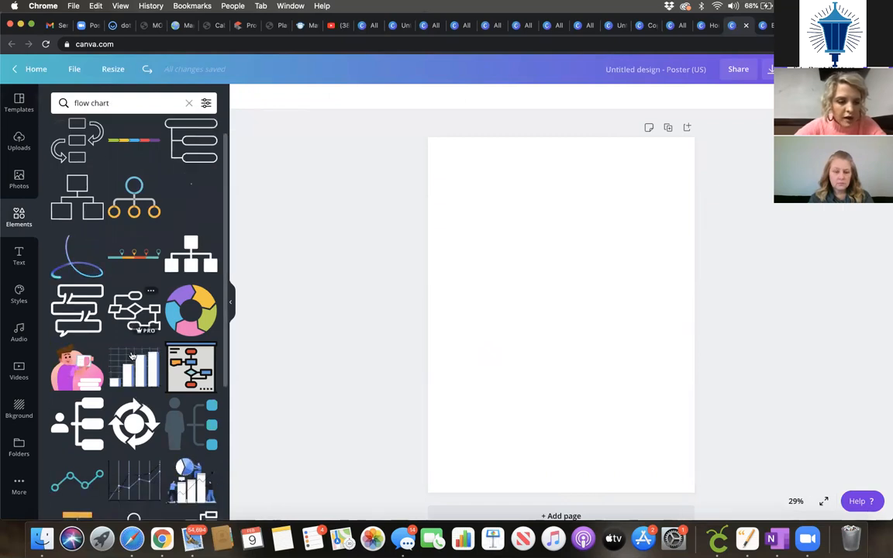
scroll(132, 355, "down", 8)
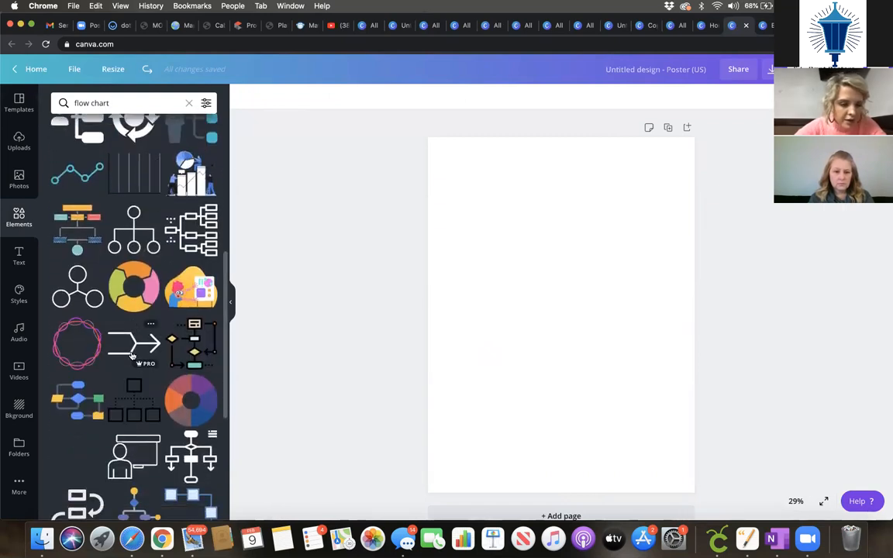
left_click(77, 214)
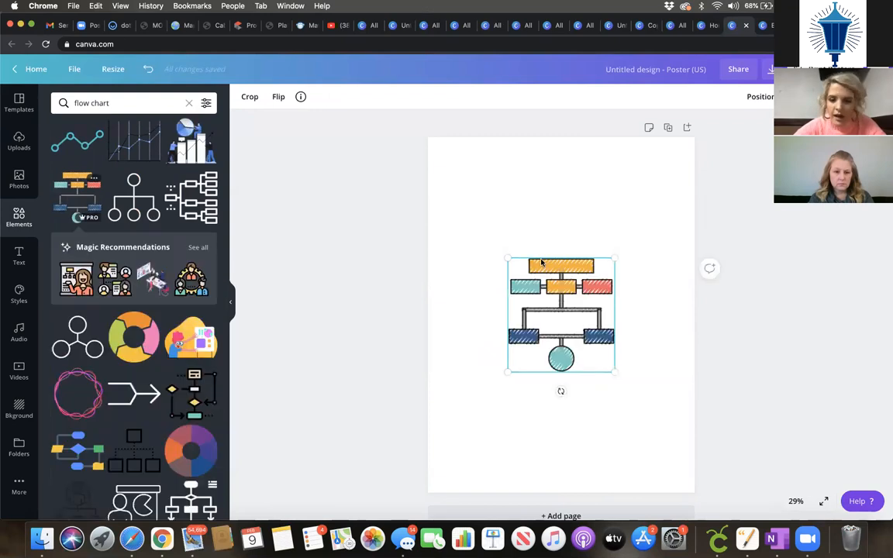
left_click_drag(508, 258, 421, 164)
left_click_drag(612, 221, 663, 253)
left_click(507, 259)
left_click(555, 226)
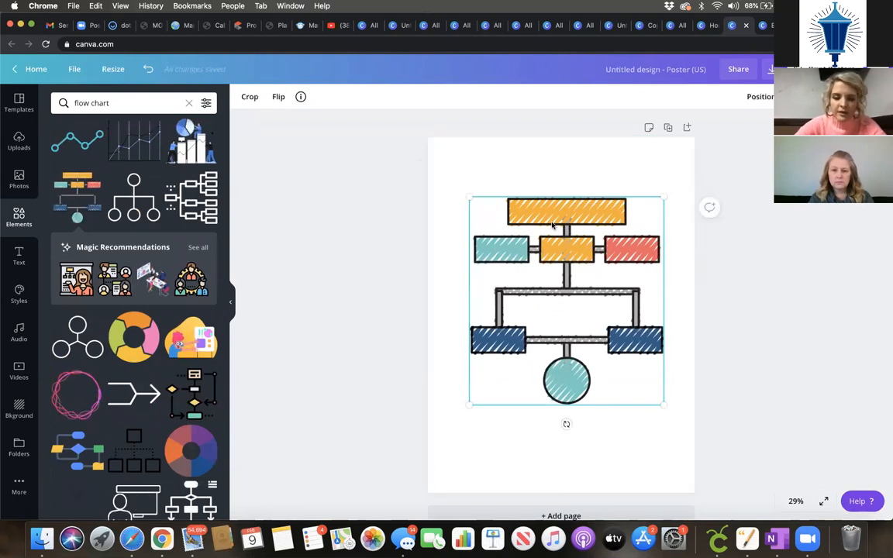
key("Delete")
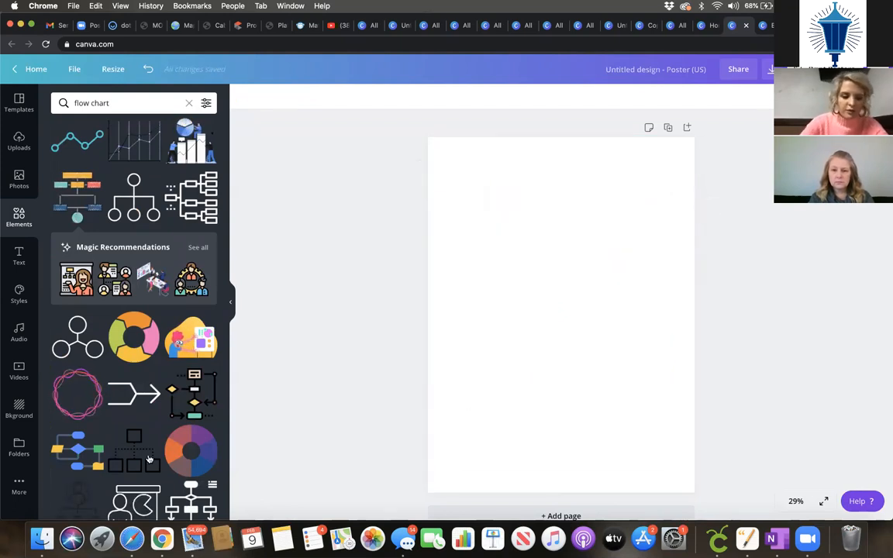
Step: Insert the black dotted org chart and enlarge it to fill the poster
left_click(129, 461)
left_click_drag(507, 269, 393, 86)
left_click_drag(625, 353, 730, 417)
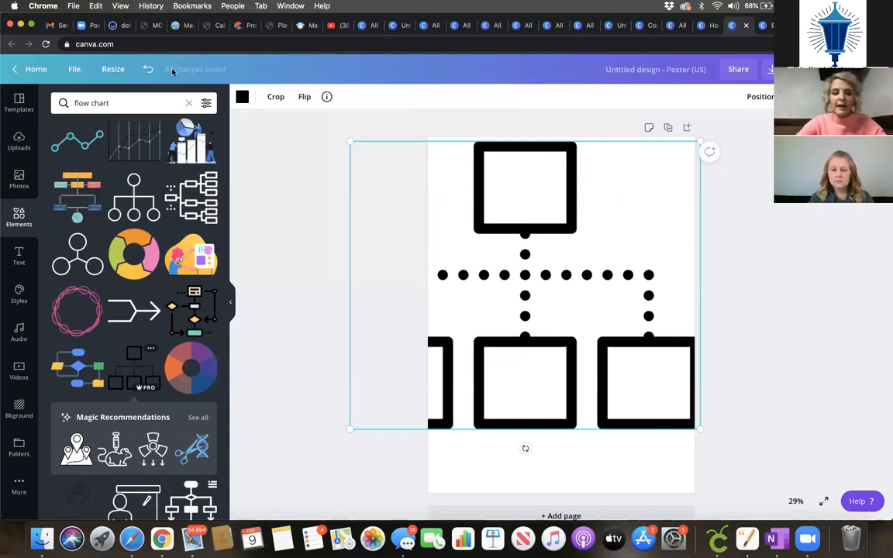
Step: Make a Desktop Wallpaper-sized landscape copy of the design with Copy & resize
left_click(118, 76)
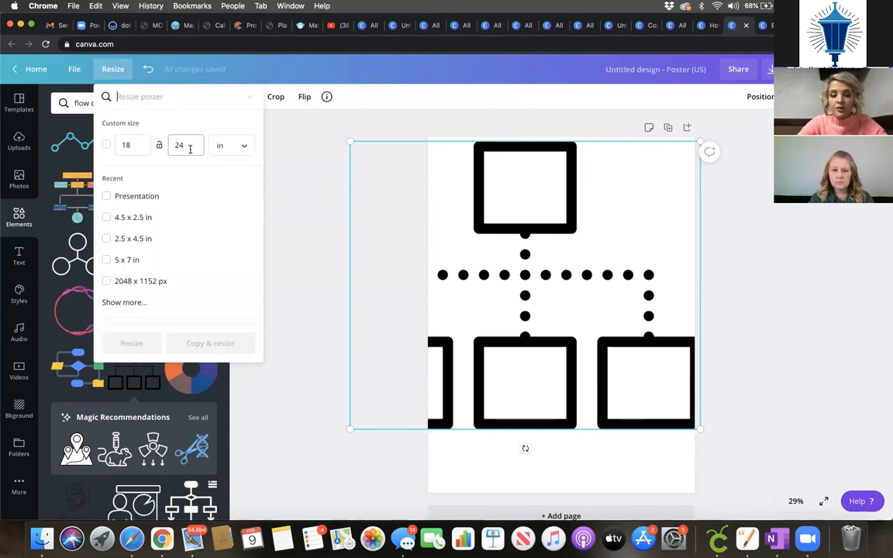
left_click(129, 303)
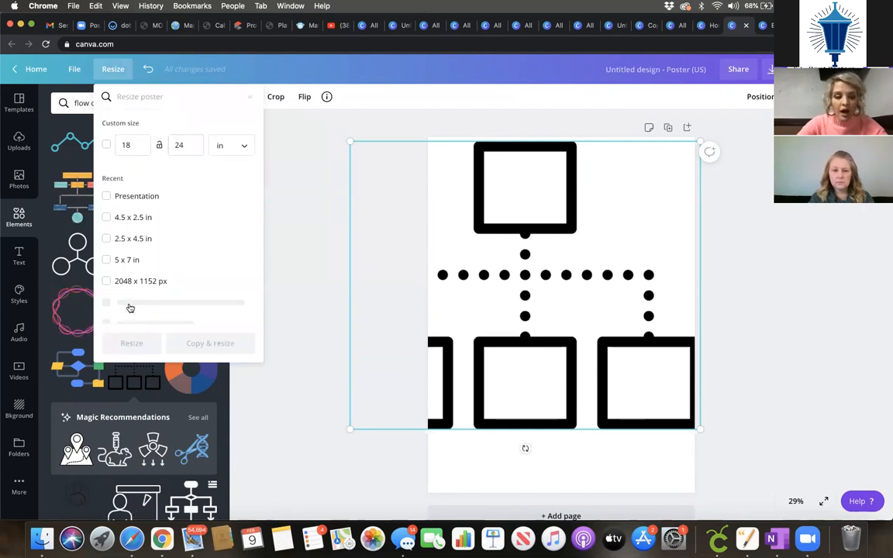
scroll(148, 310, "down", 10)
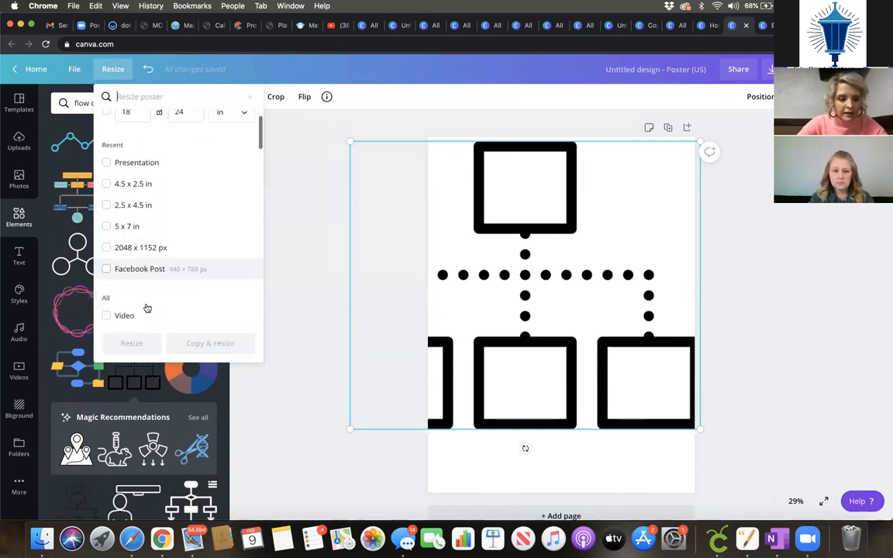
scroll(147, 309, "down", 5)
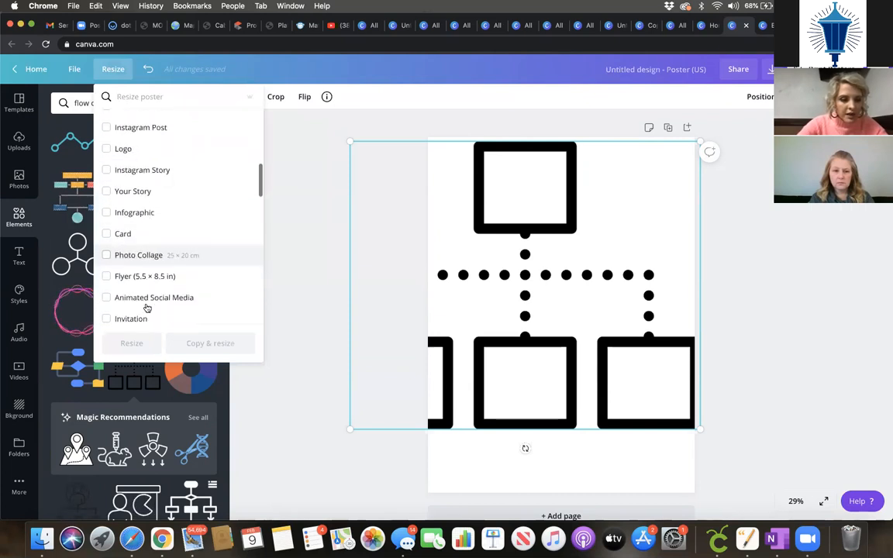
scroll(147, 309, "down", 6)
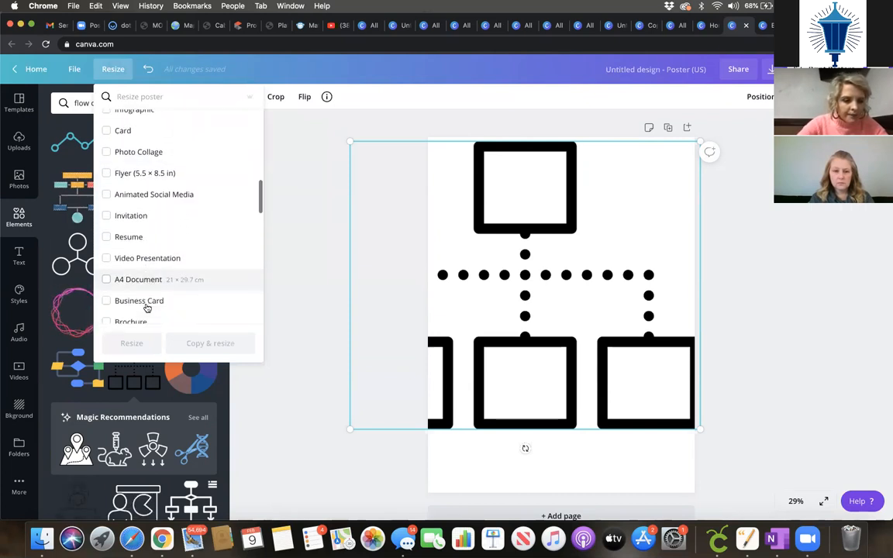
scroll(148, 309, "down", 4)
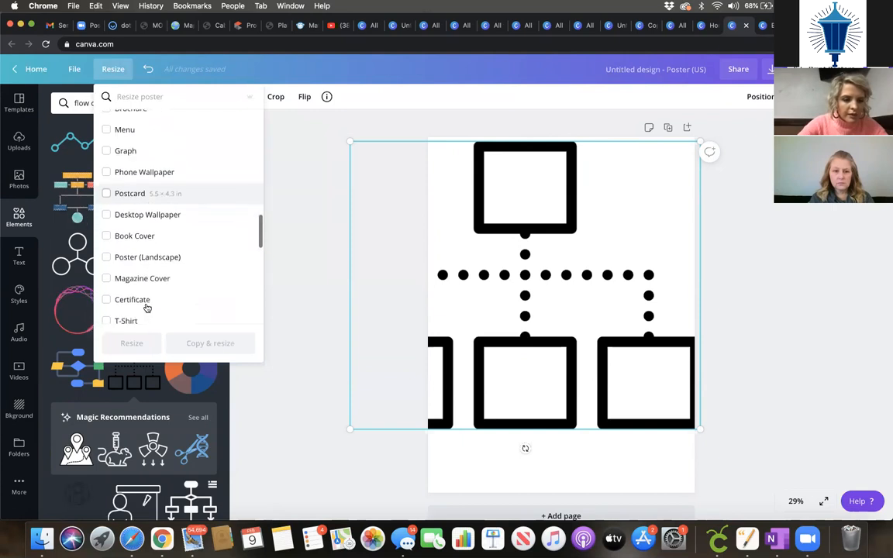
scroll(147, 308, "down", 1)
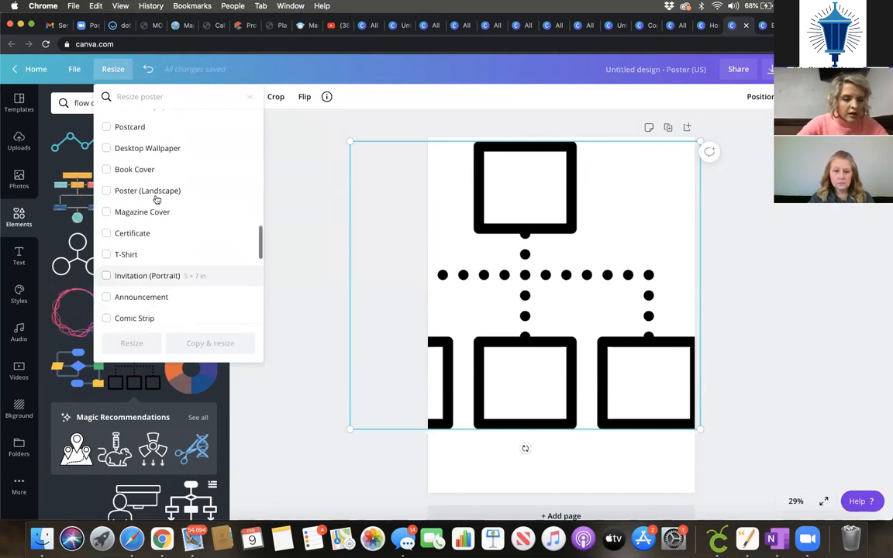
left_click(116, 151)
left_click(392, 258)
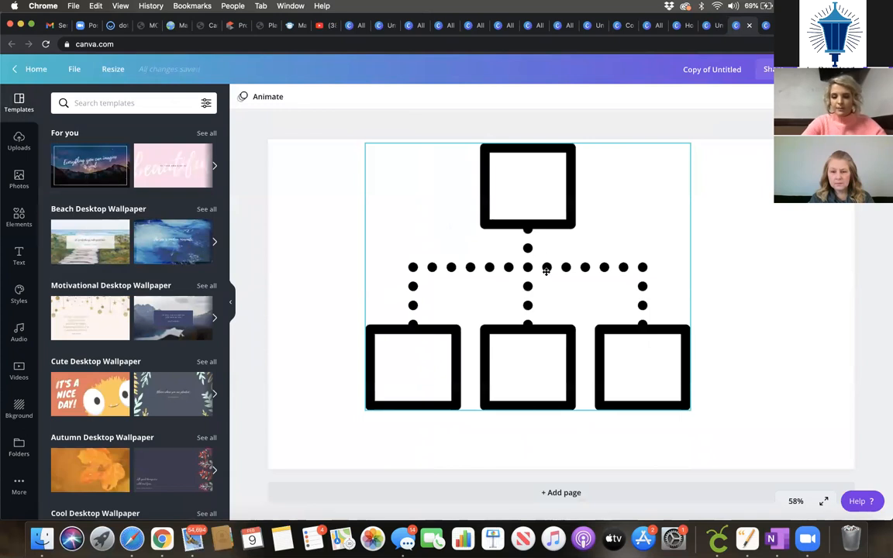
Step: Centre the org chart on the landscape page and enlarge it to fill the page
left_click_drag(546, 270, 566, 274)
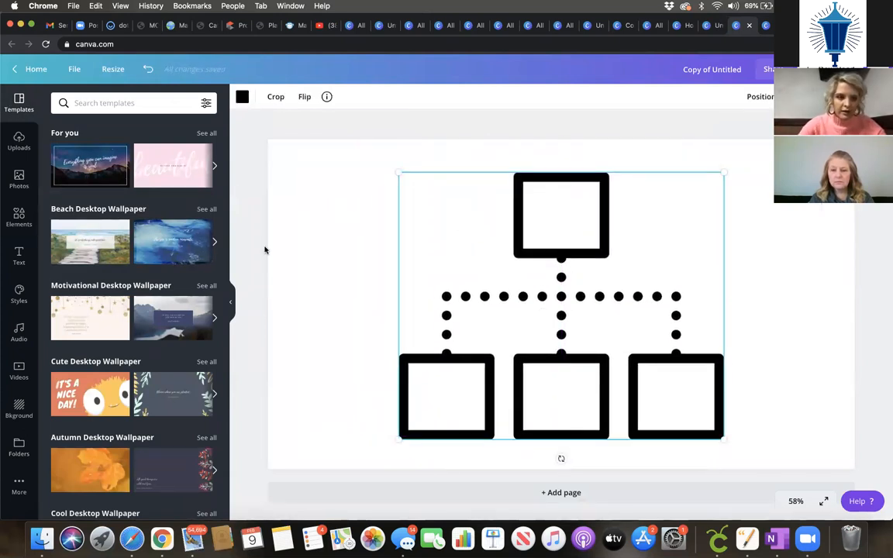
left_click(295, 223)
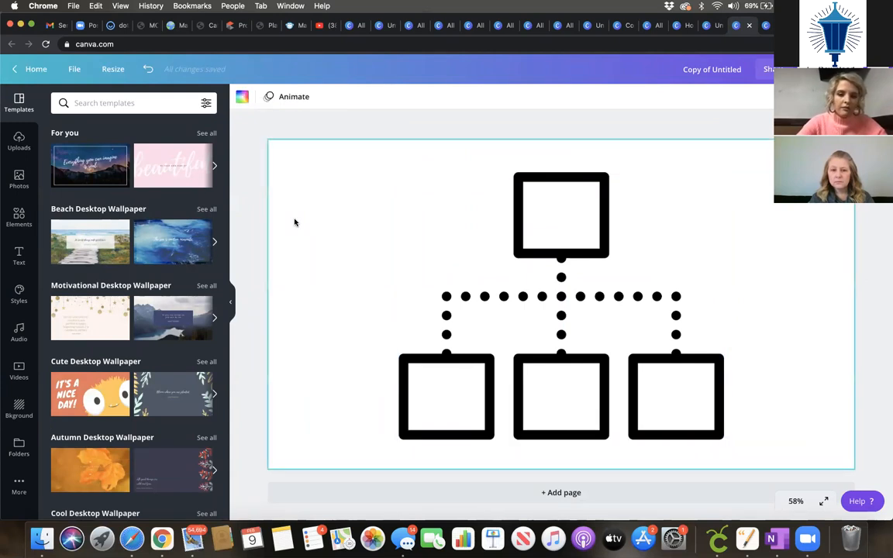
left_click(566, 375)
mouse_move(362, 155)
left_mouse_down()
mouse_move(333, 139)
mouse_move(345, 157)
left_mouse_up()
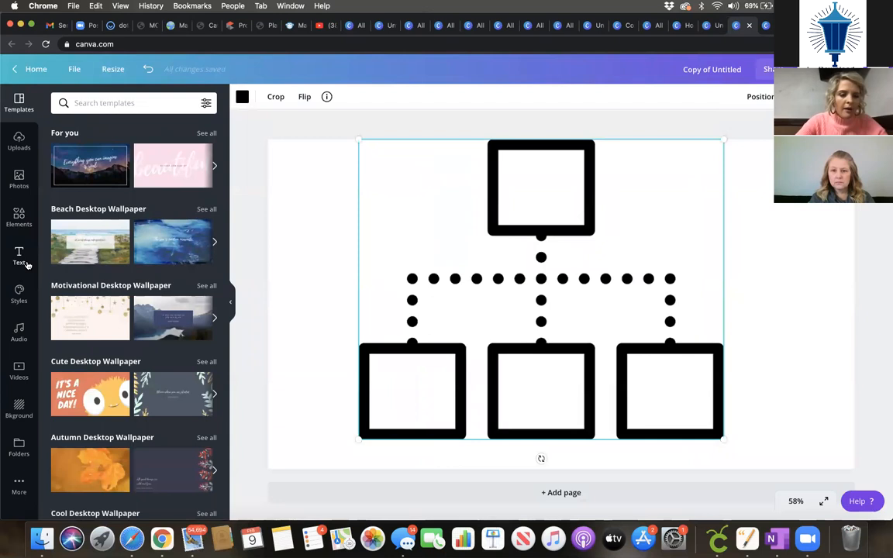
Step: Add a heading reading 'Buying a home' at font size 43.5
left_click(20, 257)
type("Buye")
key("BackSpace")
type("ing a home")
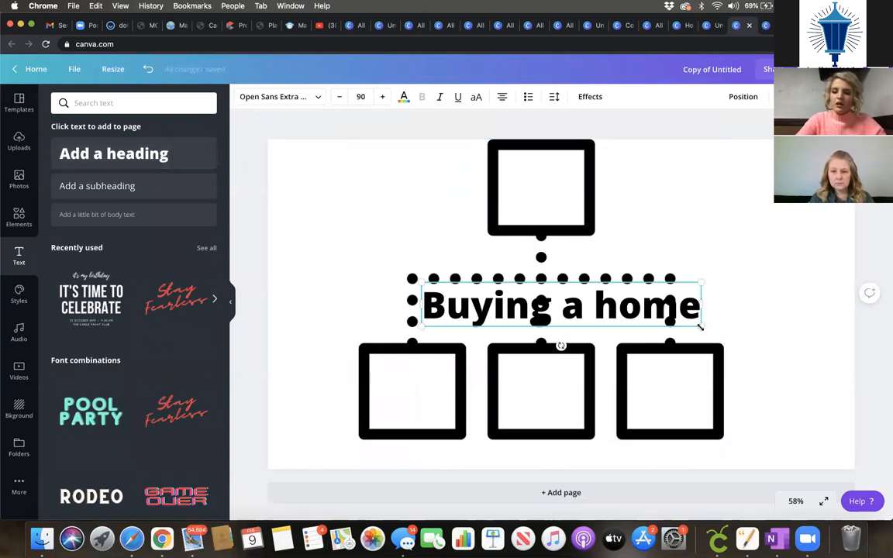
left_click_drag(700, 327, 557, 303)
Step: Place the heading in the chart's top box, split onto two lines and centred
left_click_drag(497, 323, 555, 210)
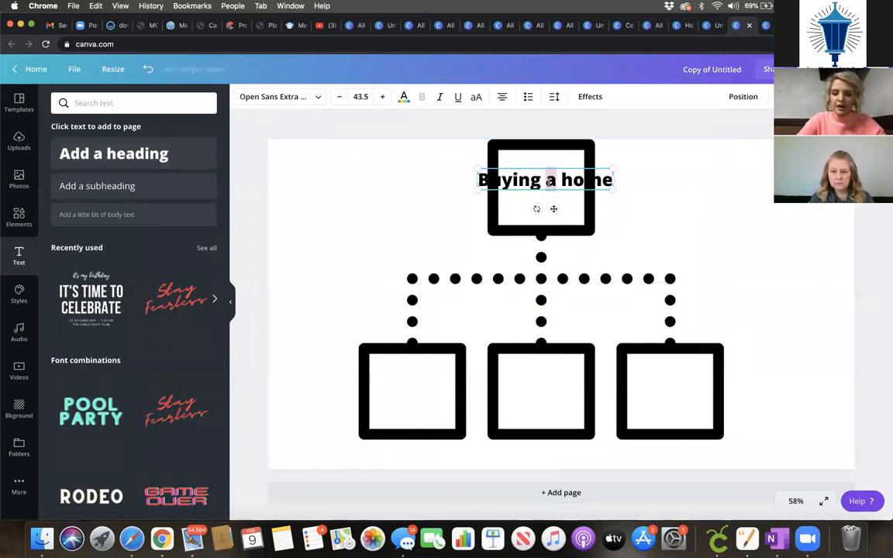
key("Return")
left_click(593, 199)
left_click_drag(559, 194, 552, 186)
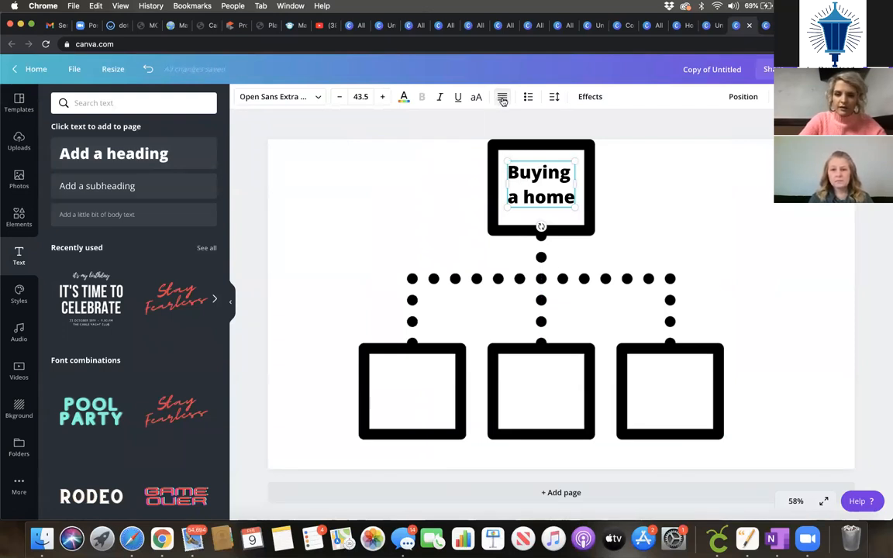
left_click_drag(507, 184, 497, 184)
mouse_move(590, 181)
left_mouse_down()
mouse_move(598, 186)
mouse_move(589, 183)
left_mouse_up()
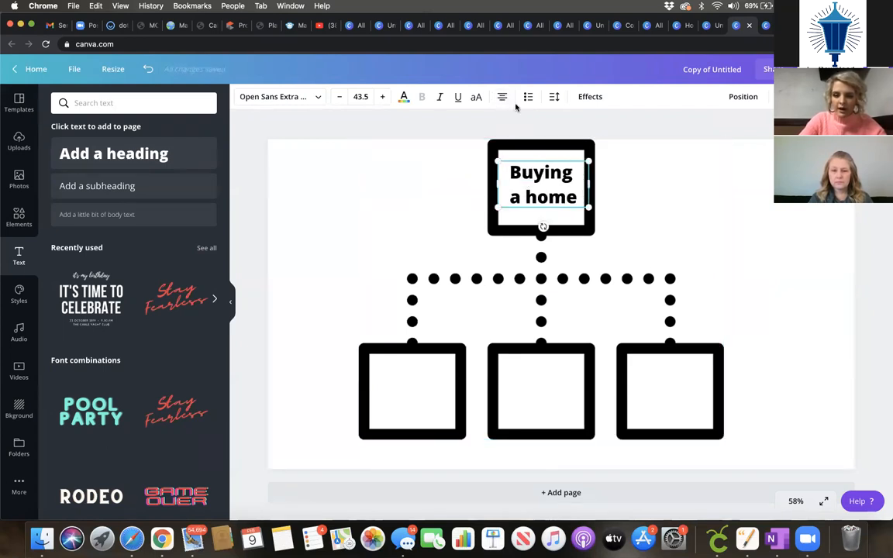
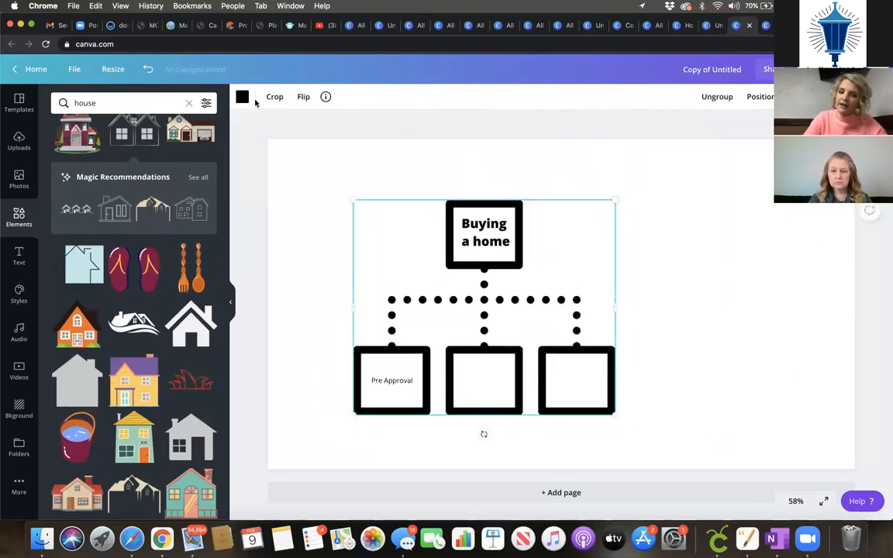
Step: Leave the finished Buying a home flowchart and return to the Canva home page
left_click(53, 69)
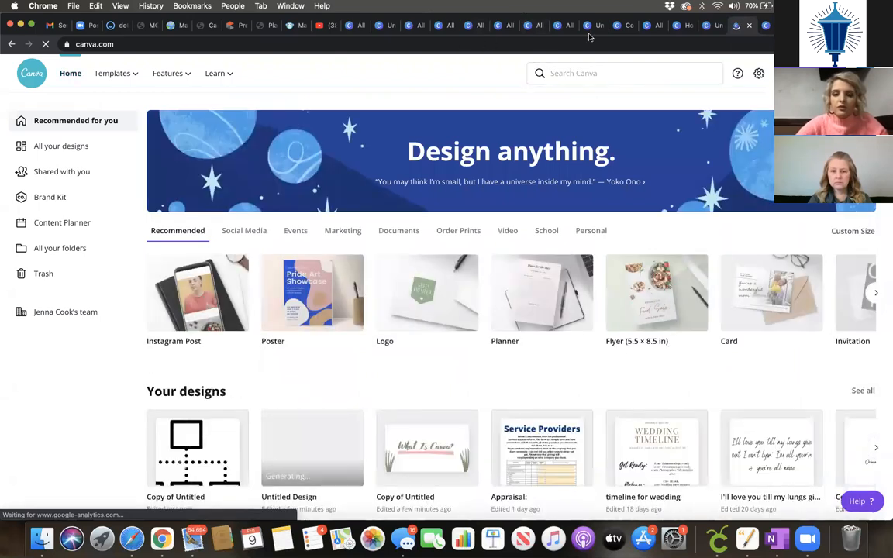
Step: Open the Custom Size list of design types on the home page
scroll(752, 229, "down", 1)
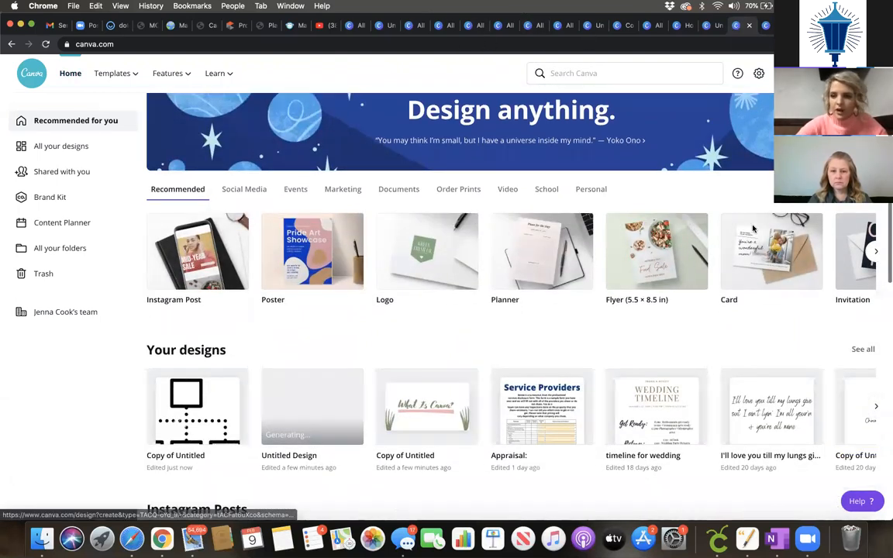
scroll(752, 233, "up", 1)
left_click(853, 231)
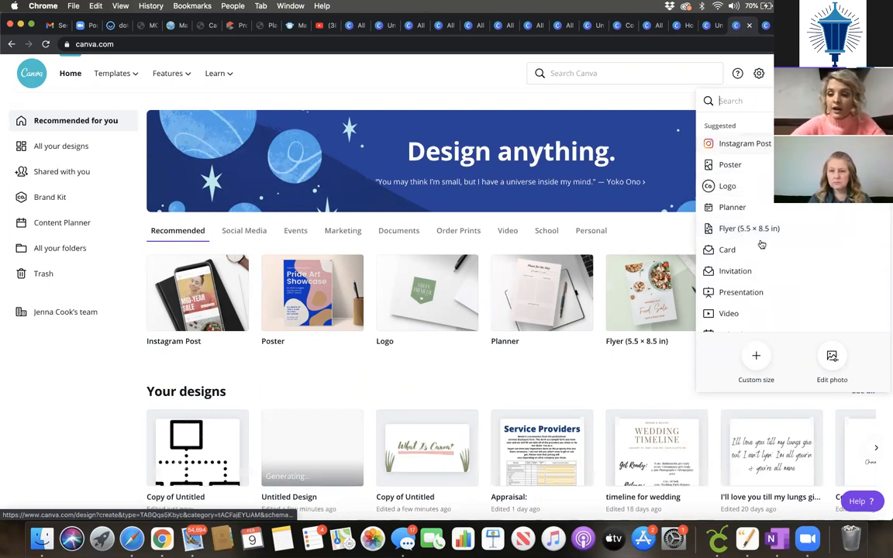
Step: Scroll through every available design type, then open All your designs
scroll(759, 256, "down", 4)
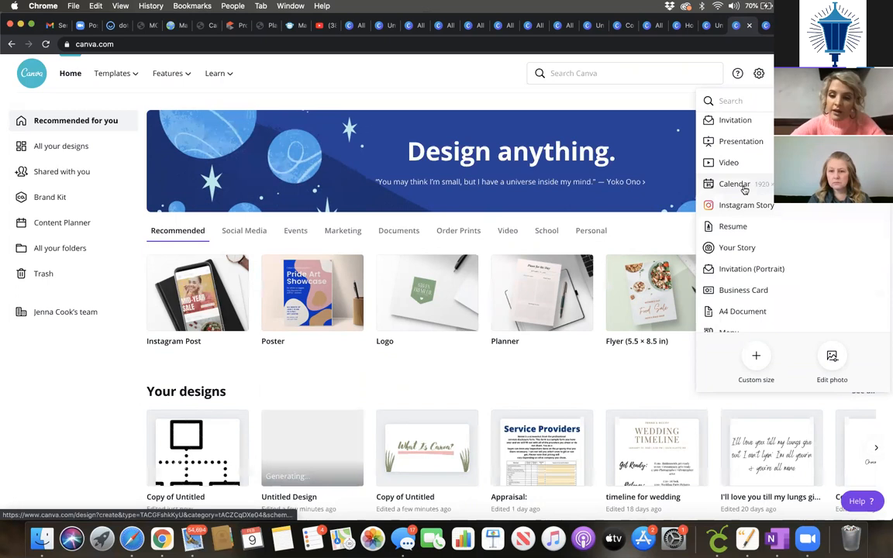
scroll(729, 193, "down", 1)
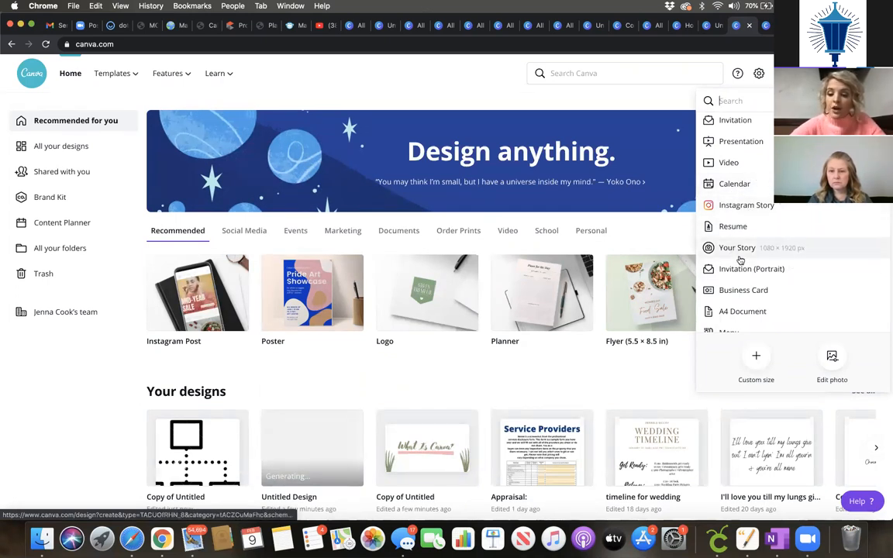
scroll(756, 288, "down", 5)
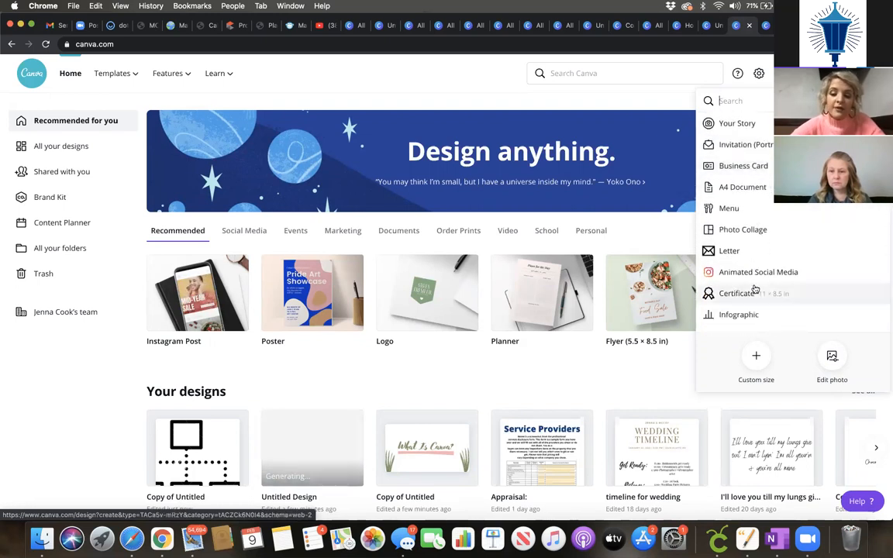
scroll(756, 289, "down", 4)
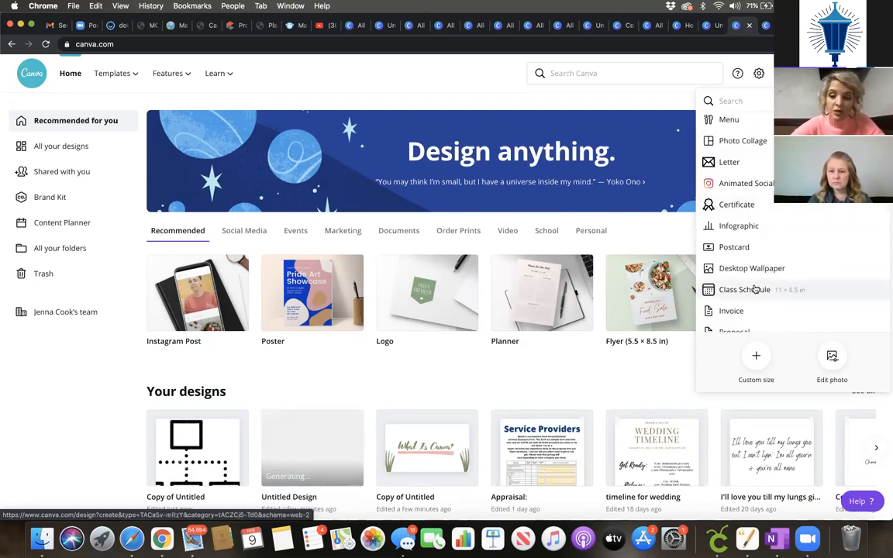
scroll(756, 288, "down", 4)
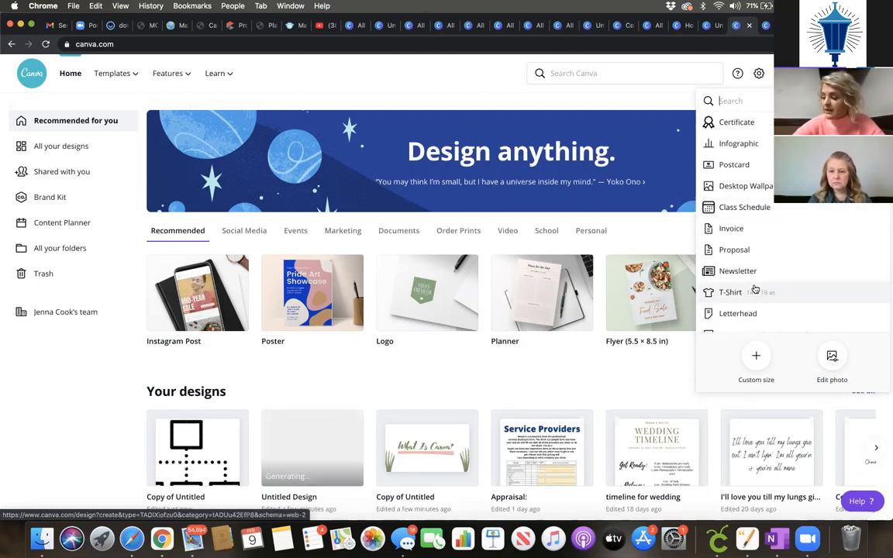
scroll(756, 289, "down", 6)
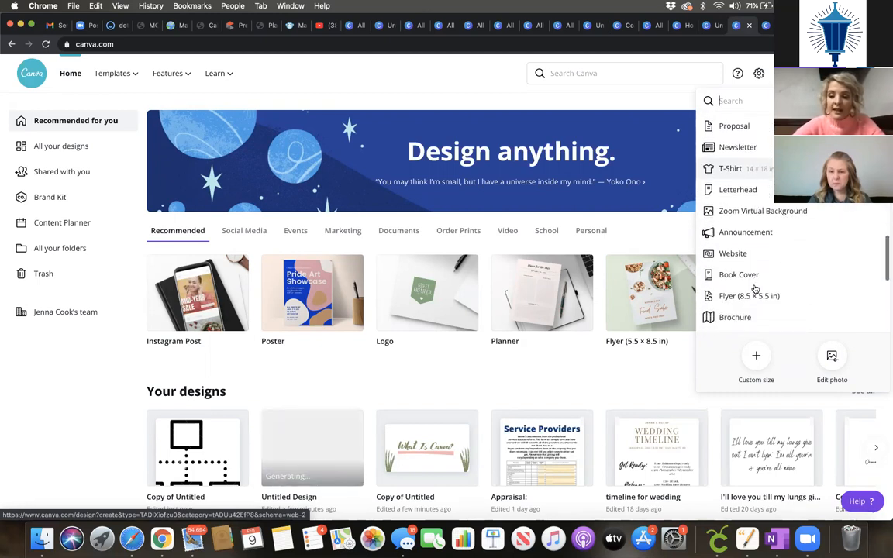
scroll(756, 289, "down", 1)
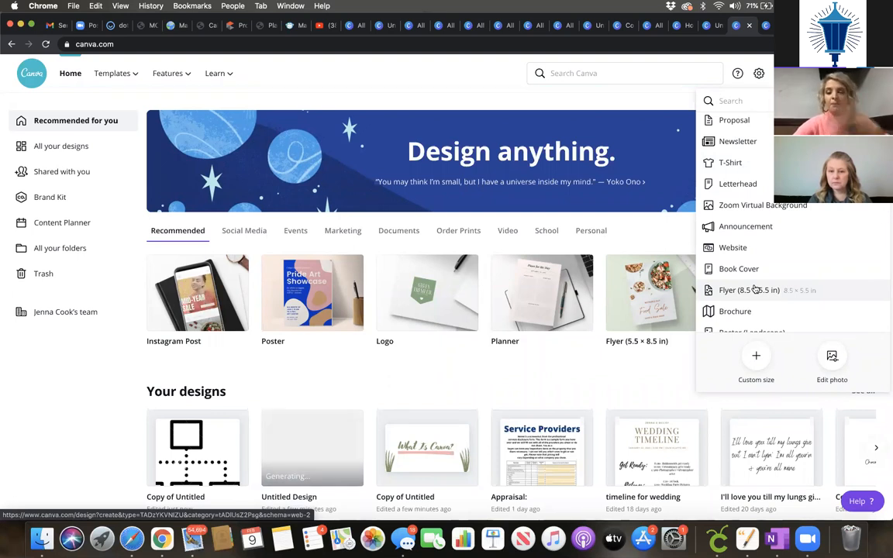
scroll(756, 288, "down", 5)
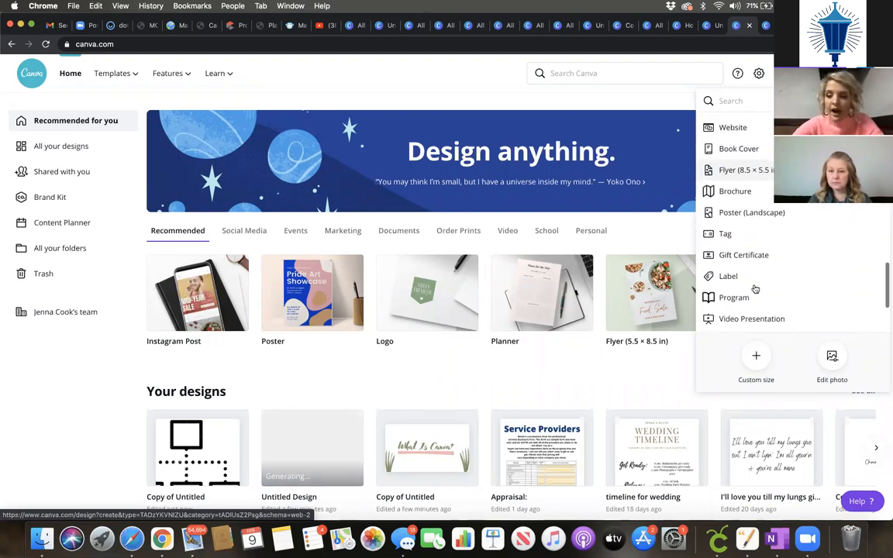
left_click(77, 147)
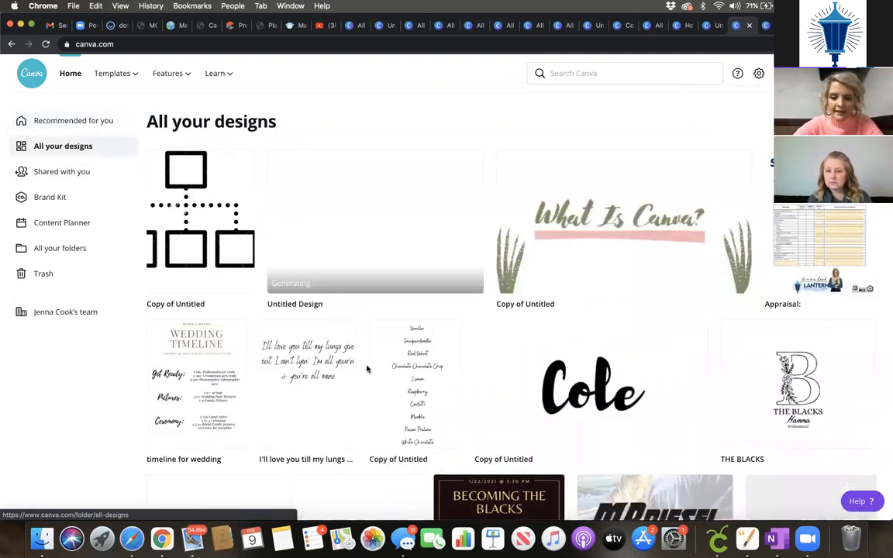
Step: Open the daily musings testimonial design from the saved-designs grid, then return home
scroll(368, 369, "down", 15)
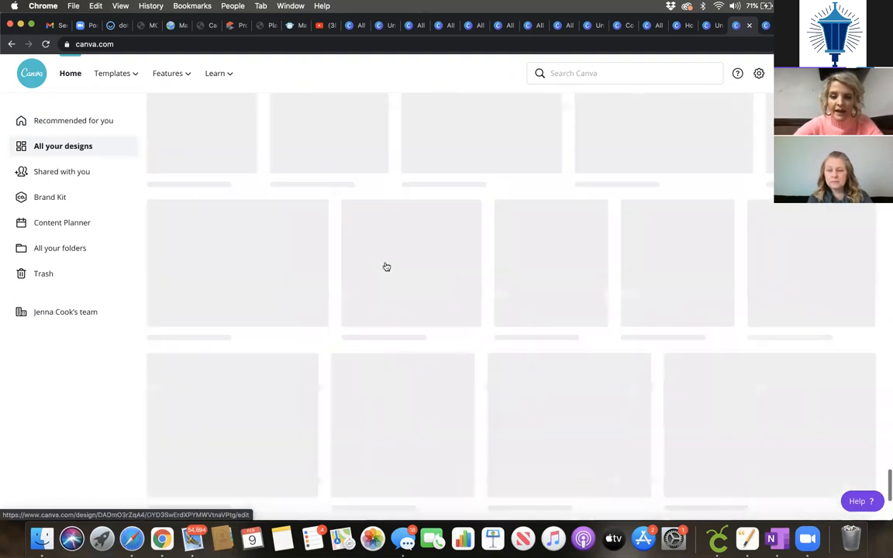
scroll(499, 327, "down", 3)
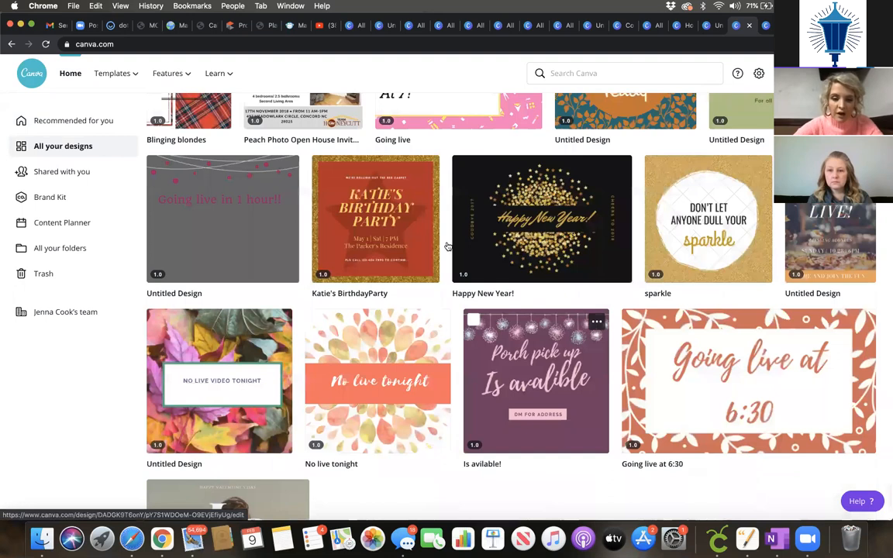
scroll(464, 207, "down", 5)
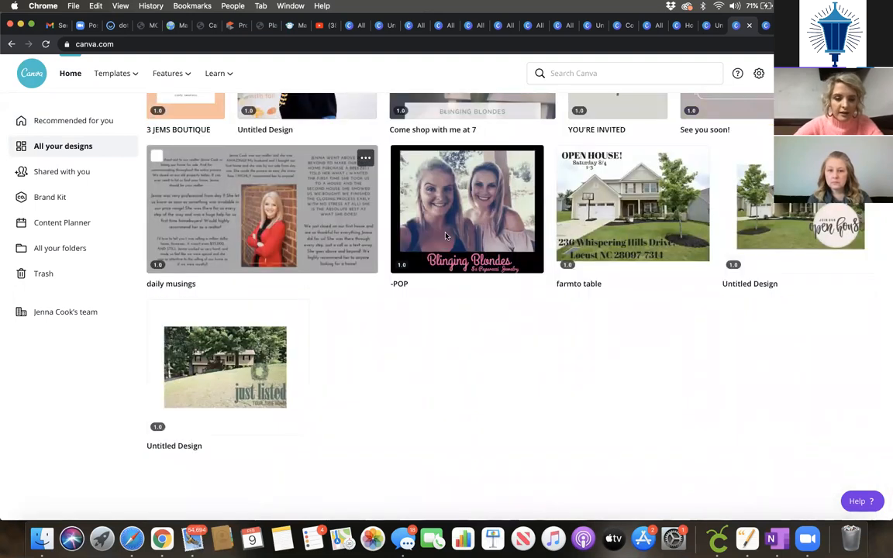
left_click(469, 242)
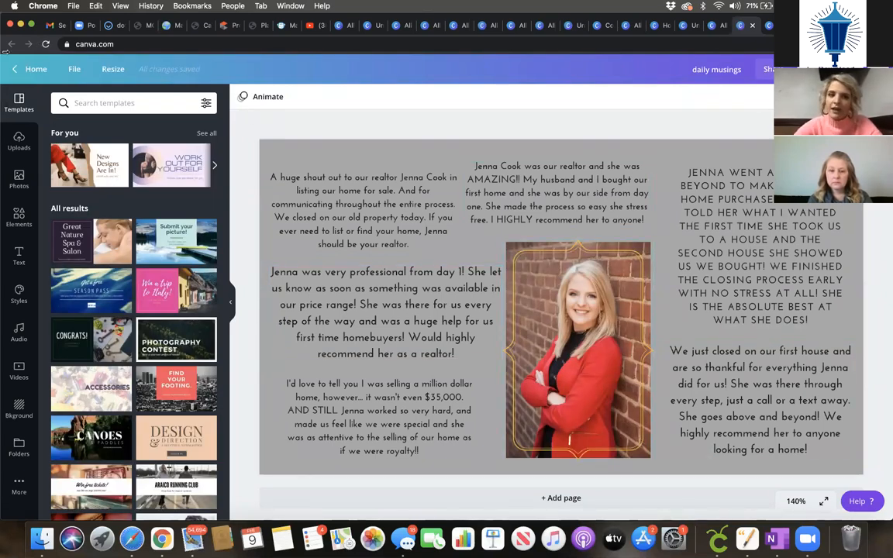
left_click(21, 70)
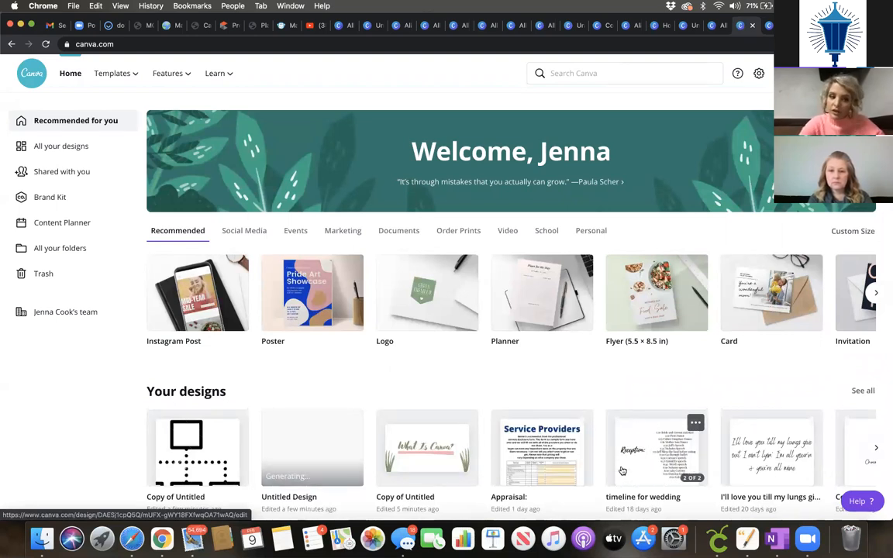
Step: Create a Facebook Post design for Fri 12 February 2021 in the Content Planner
left_click(76, 226)
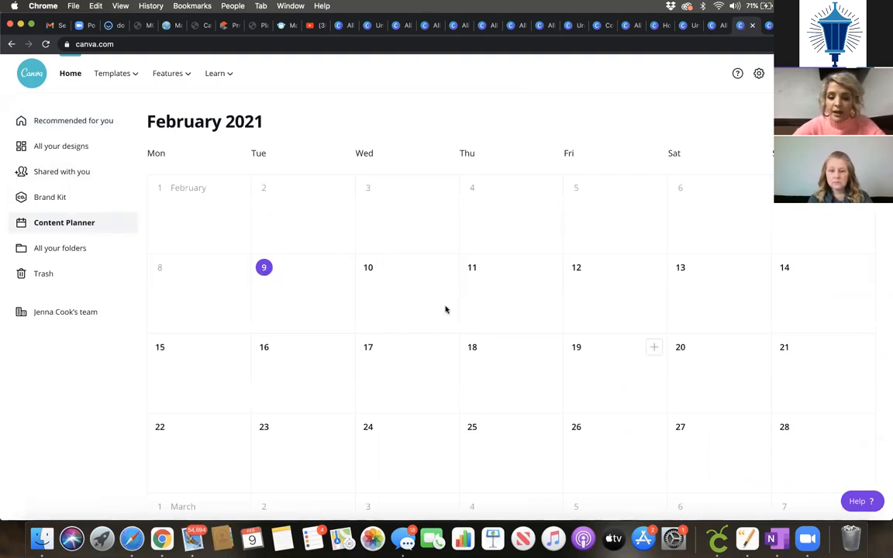
left_click(654, 267)
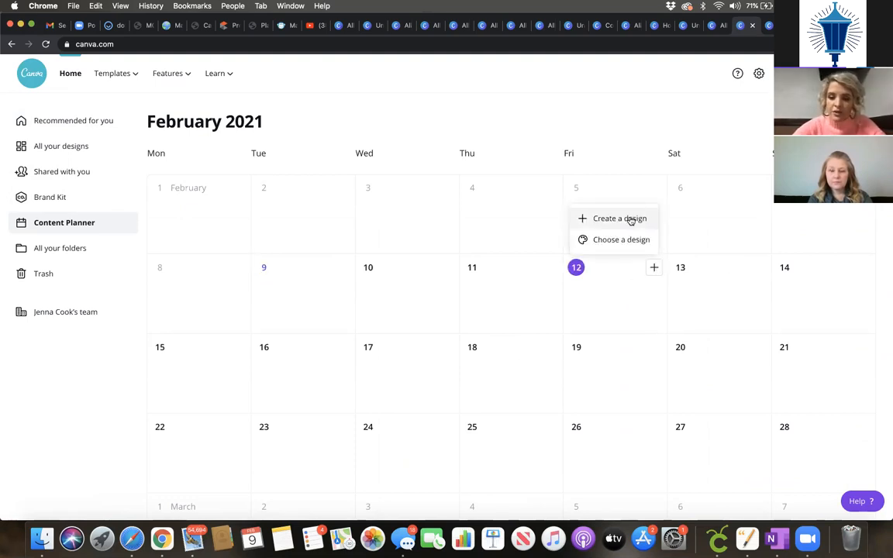
left_click(631, 220)
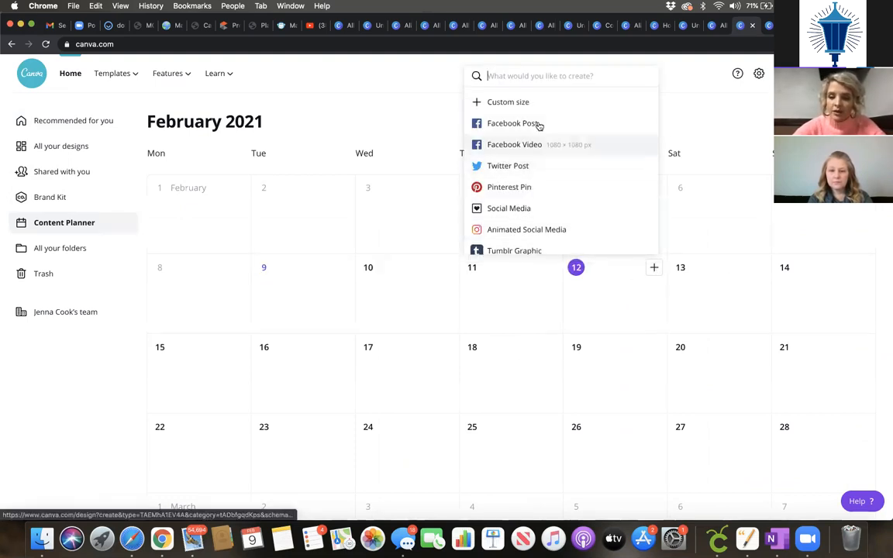
left_click(543, 130)
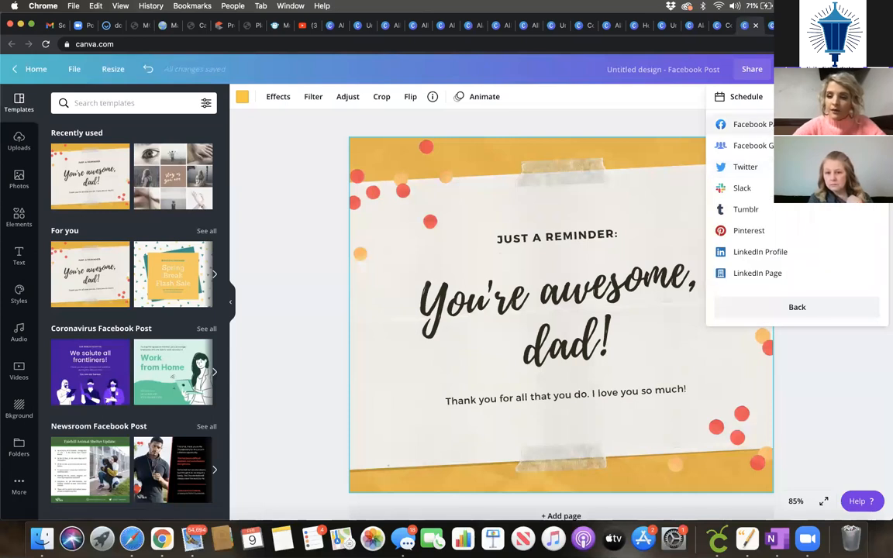
Step: Target a Facebook Page, start the caption with 'Fa', then return home
left_click(797, 125)
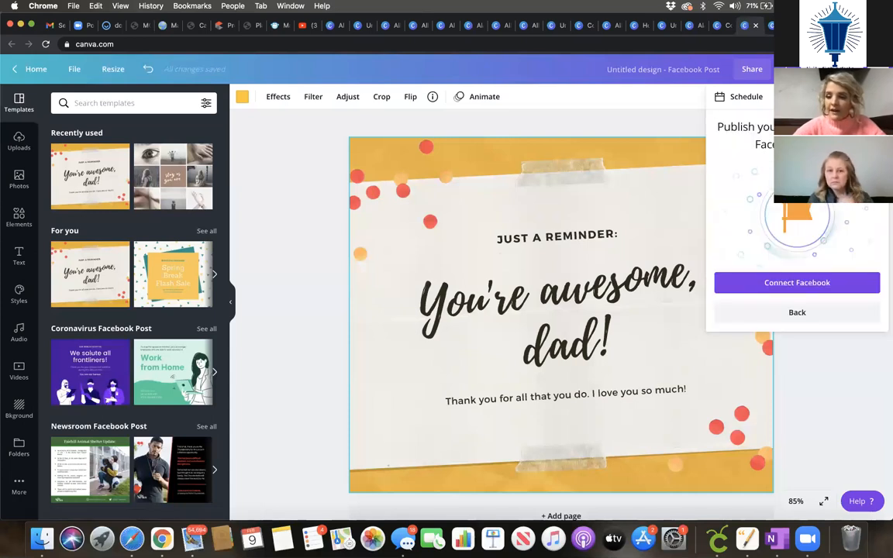
left_click(797, 314)
left_click(772, 232)
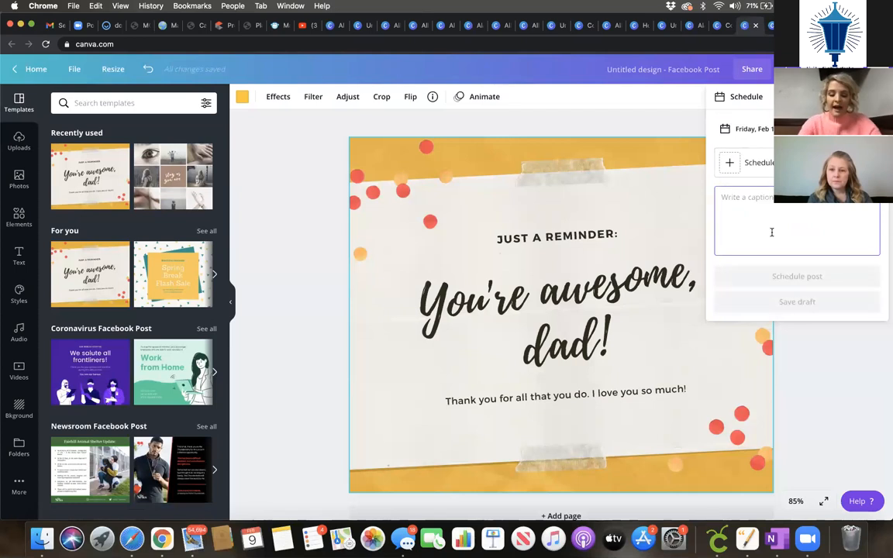
type("Fathers are aw")
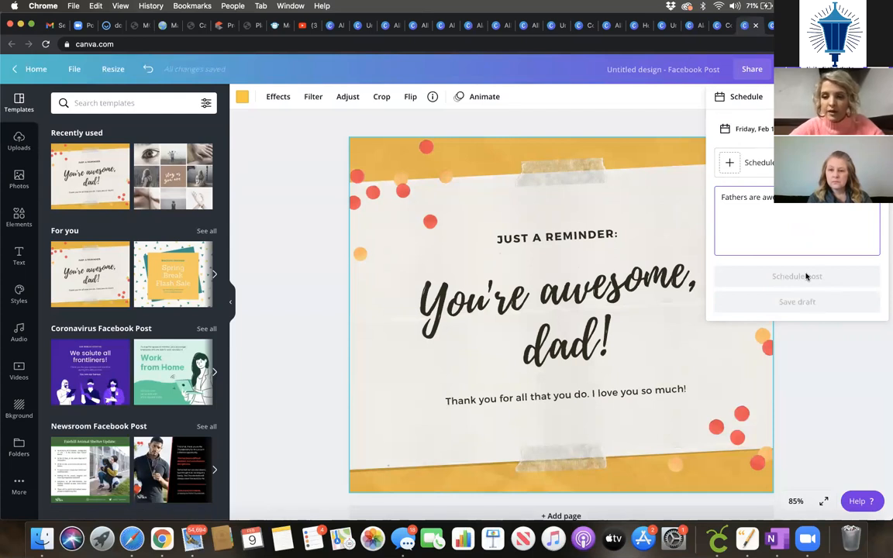
left_click(31, 69)
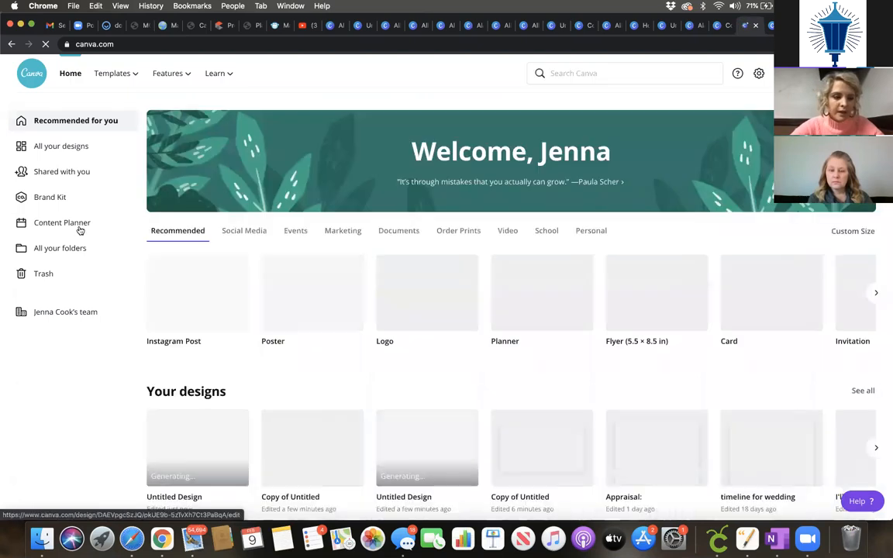
Step: Open the Content Planner, then browse the saved designs in All your designs
left_click(79, 225)
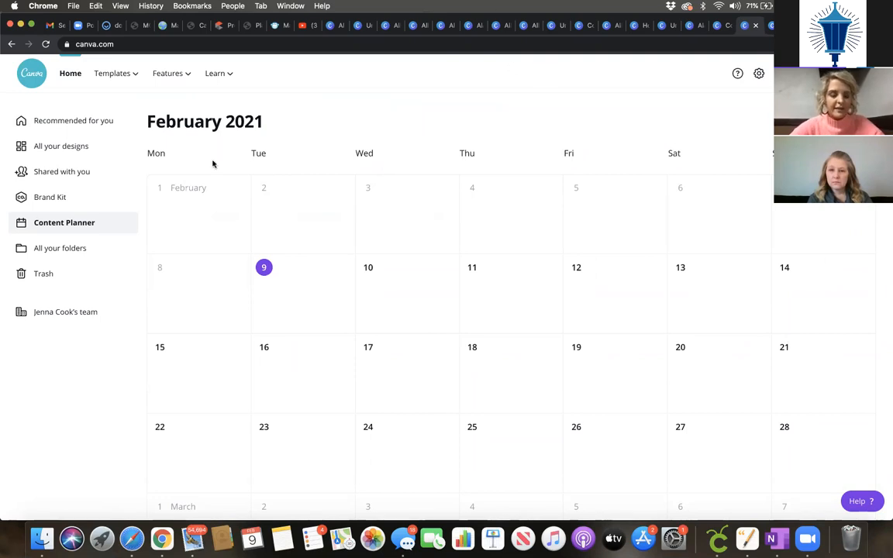
left_click(88, 146)
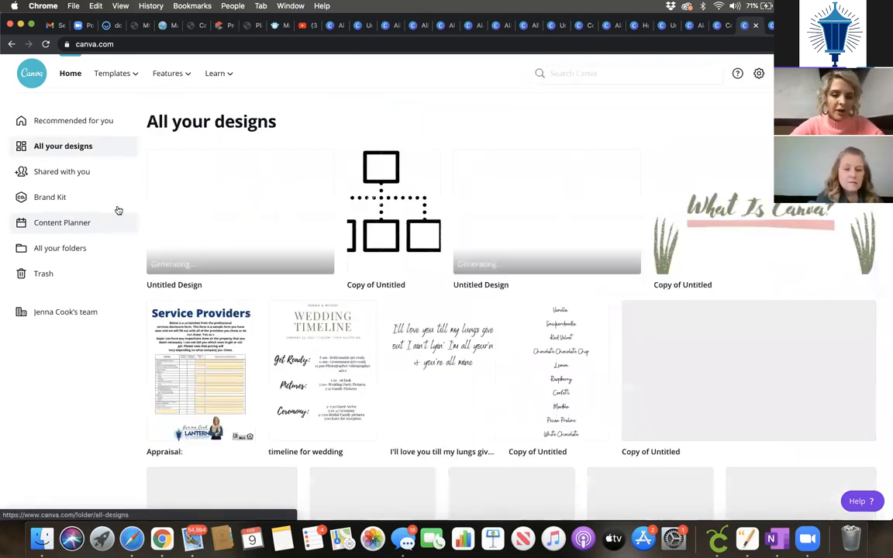
scroll(565, 450, "down", 5)
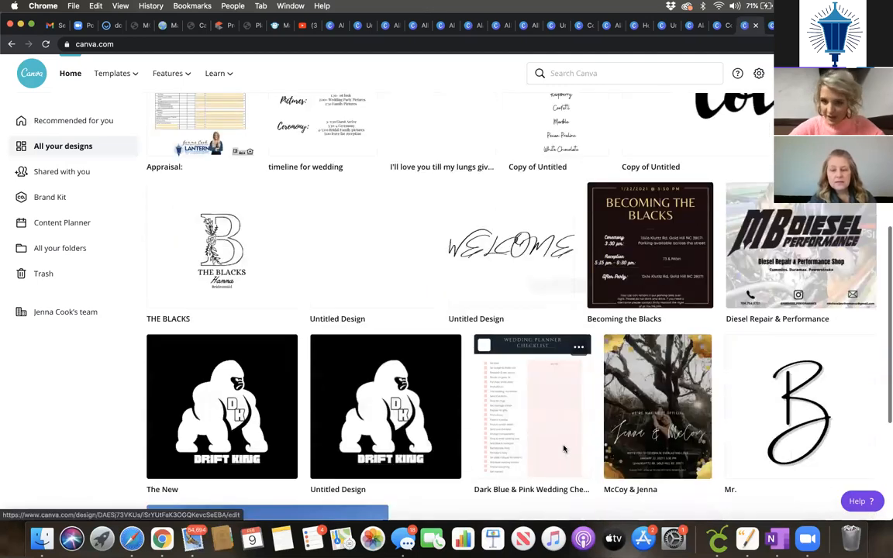
scroll(565, 449, "down", 1)
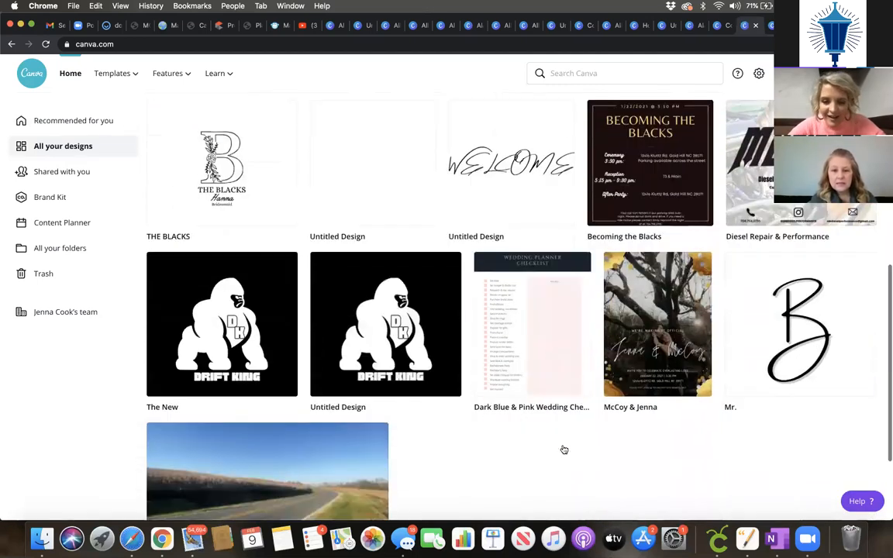
scroll(562, 451, "down", 2)
scroll(272, 245, "up", 3)
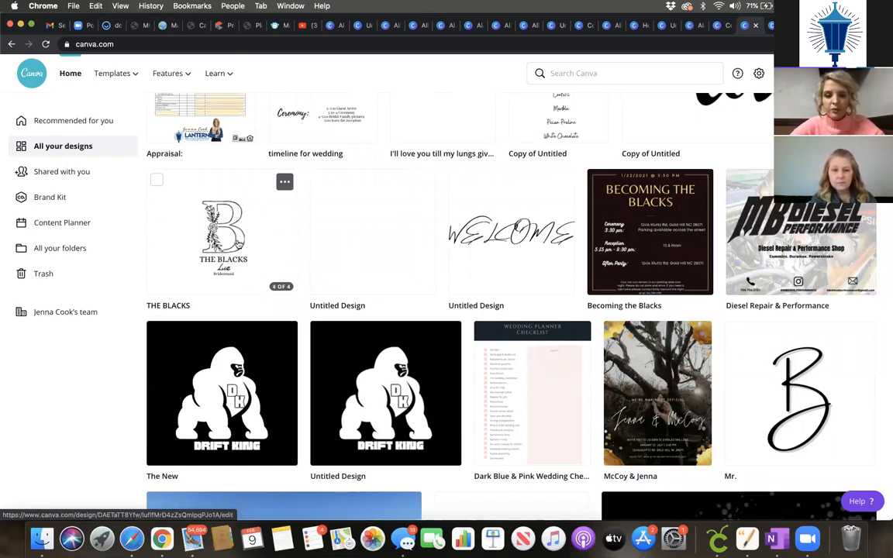
Step: Open the floral letter-B Bridesmaid monogram design, then return to the home page
left_click(522, 291)
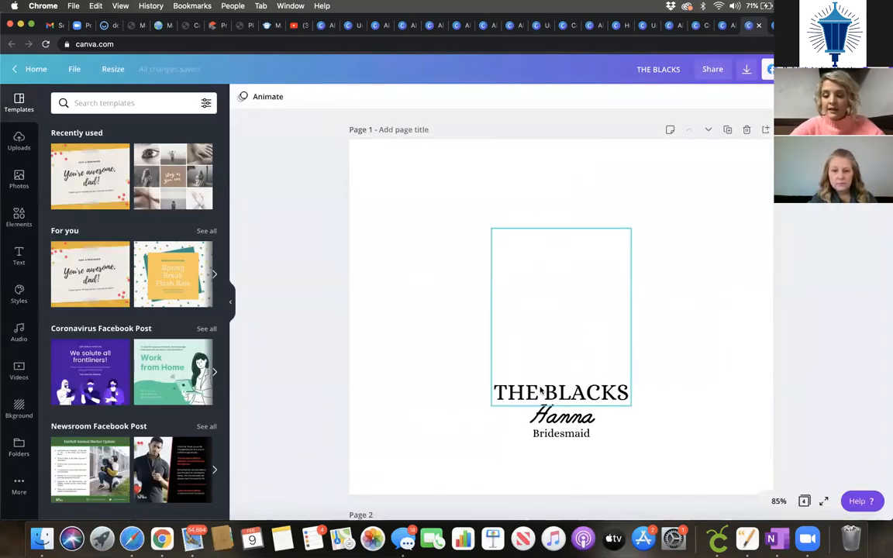
scroll(542, 492, "down", 4)
scroll(546, 301, "up", 4)
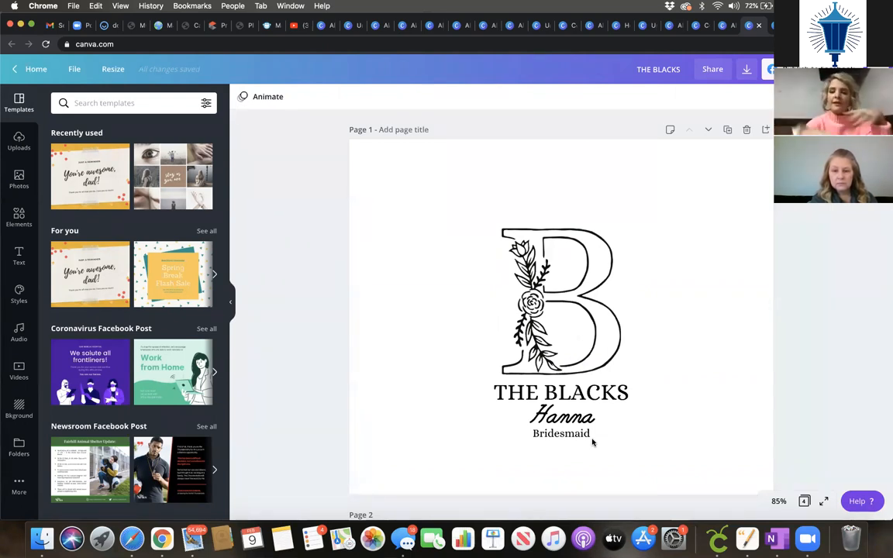
left_click(31, 70)
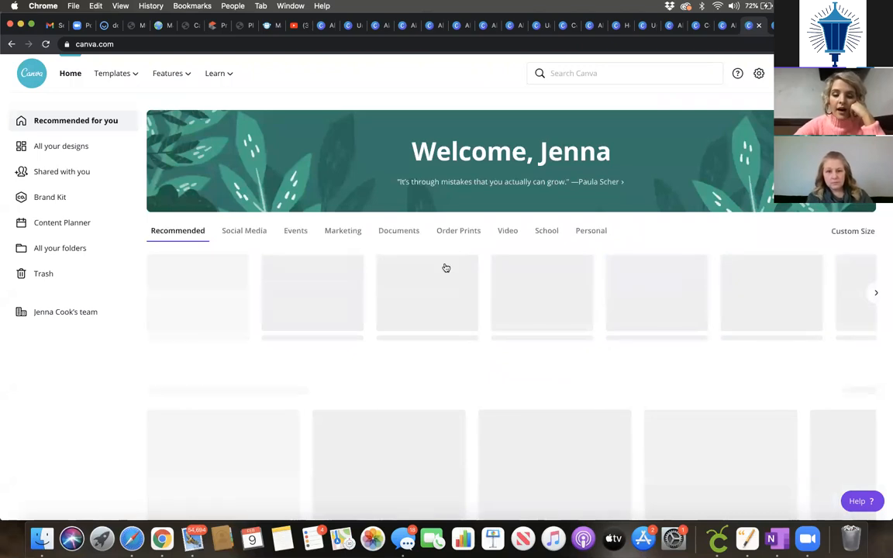
Step: Start a blank Video Message design from the home page's Video templates
left_click(457, 232)
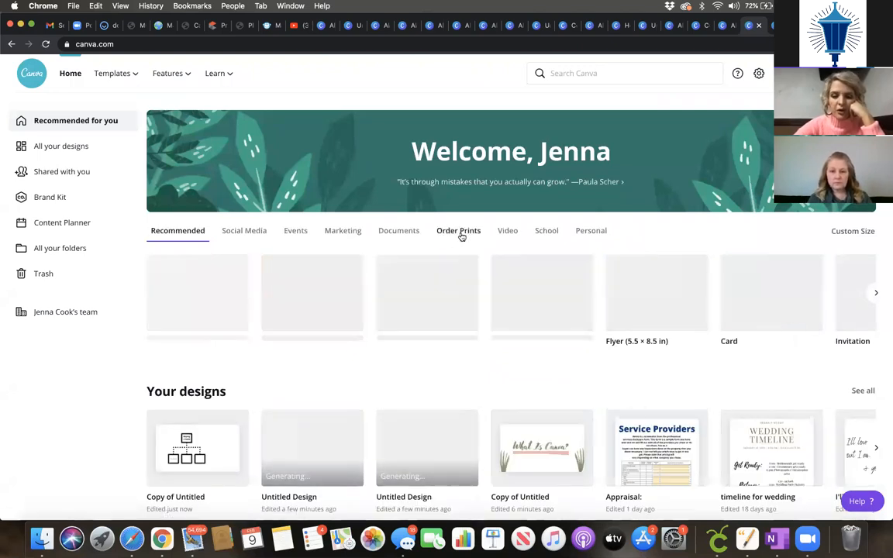
left_click(509, 232)
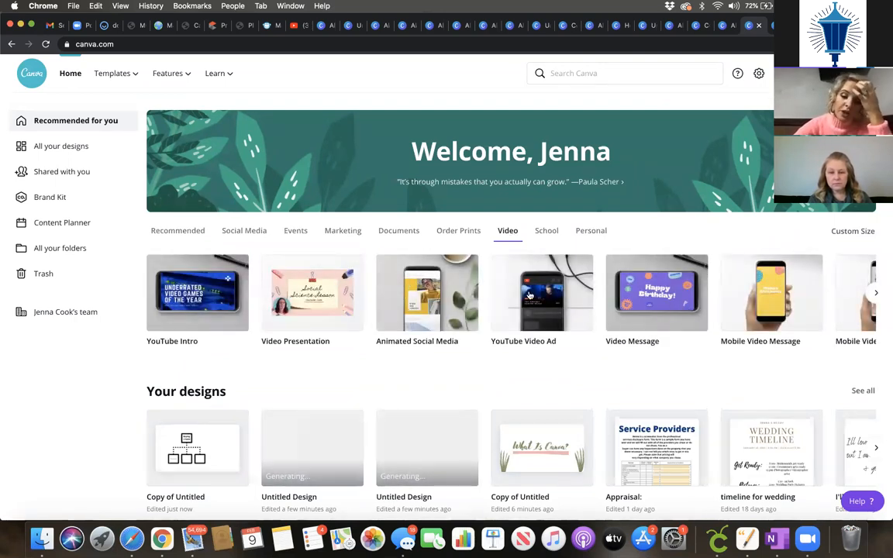
left_click(639, 293)
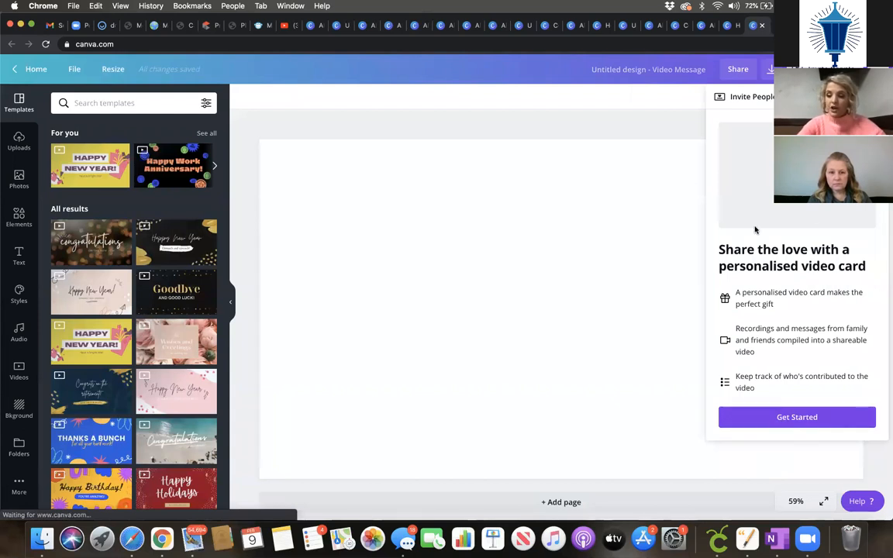
Step: Preview pages of the pink Happy New Year template, including the grey-haired woman's photo page
left_click(176, 392)
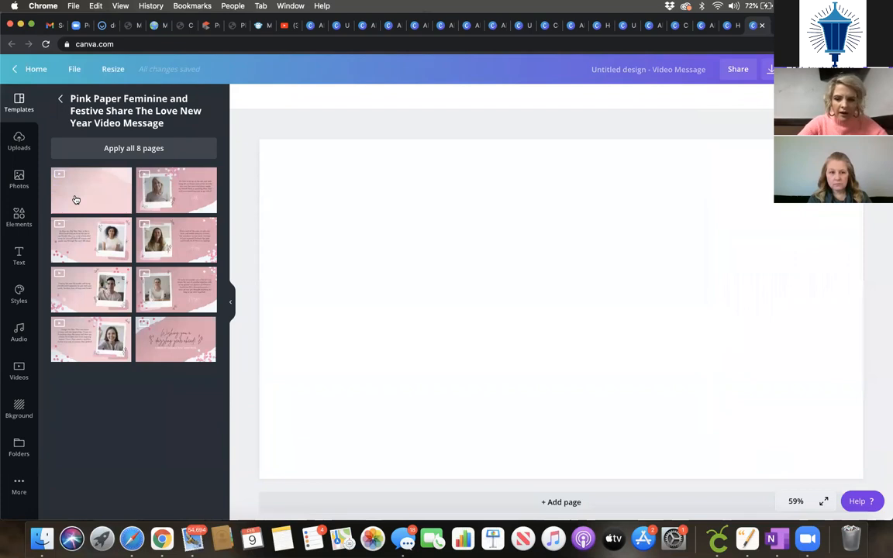
left_click(76, 200)
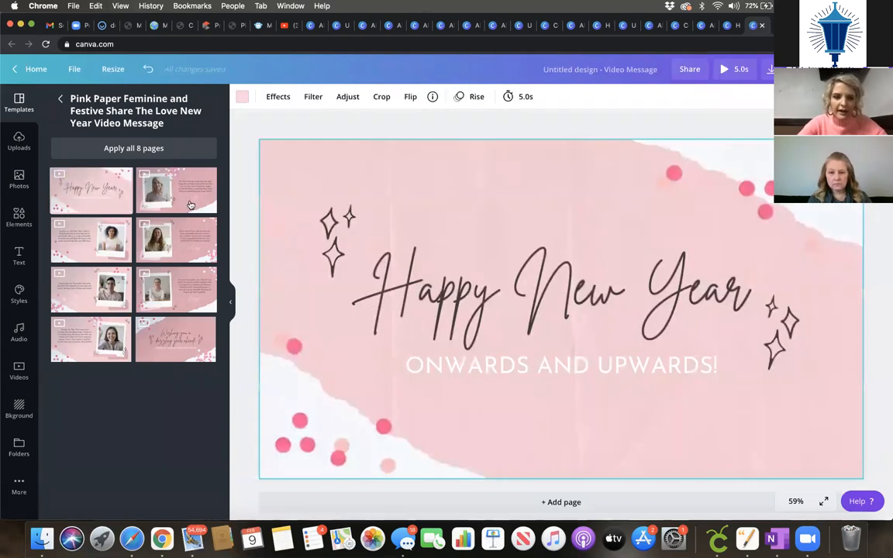
left_click(186, 192)
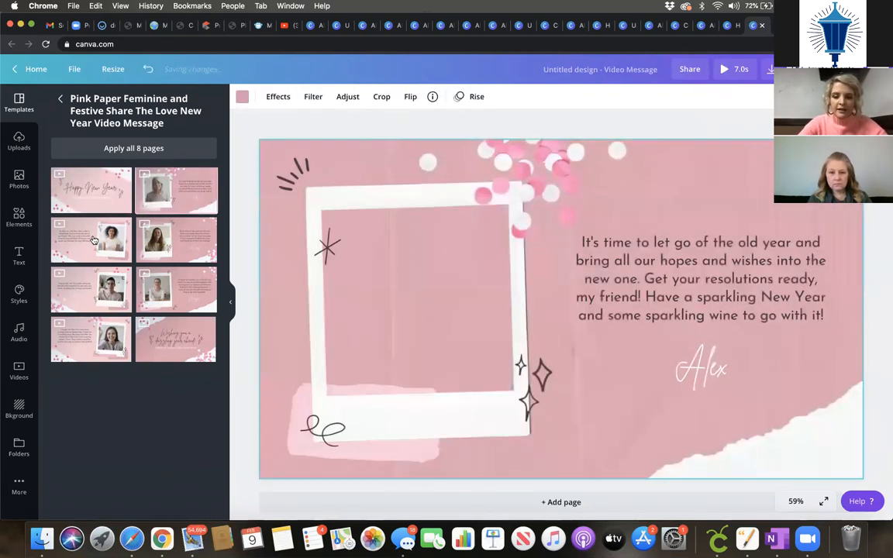
left_click(93, 240)
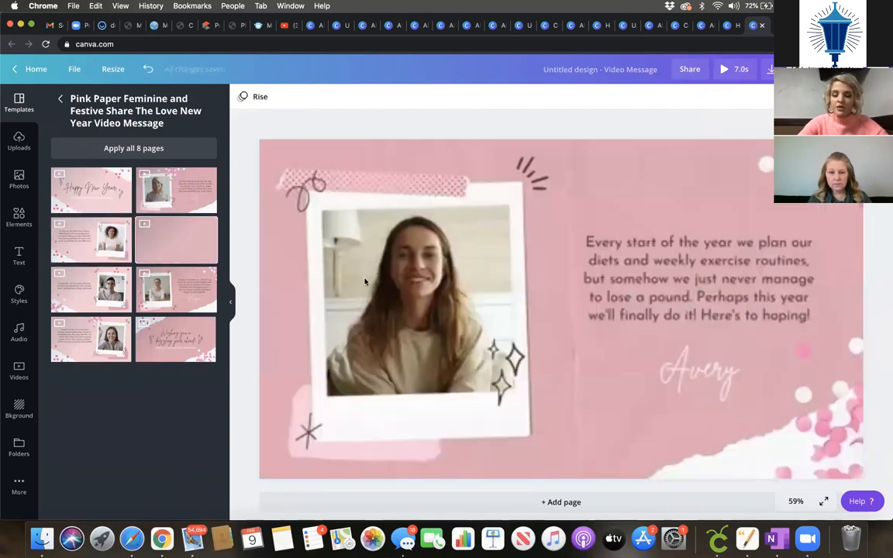
left_click(171, 194)
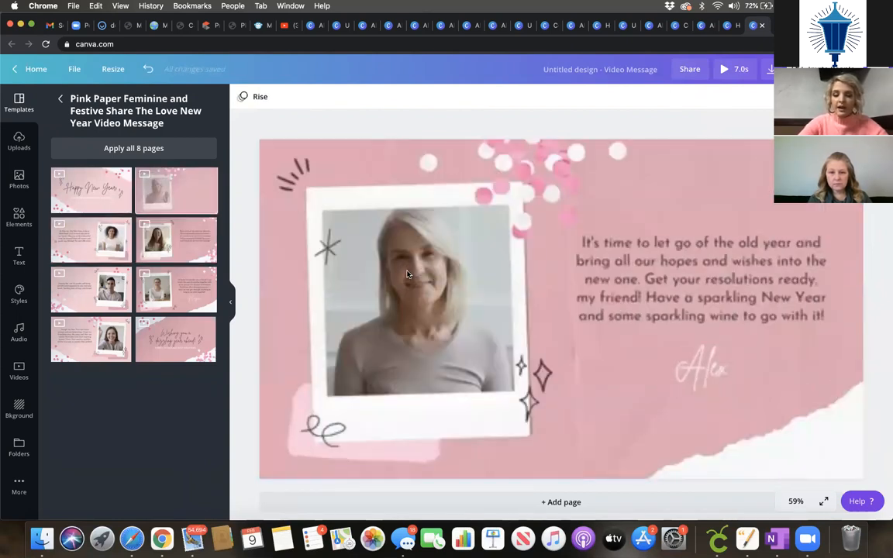
left_click(449, 287)
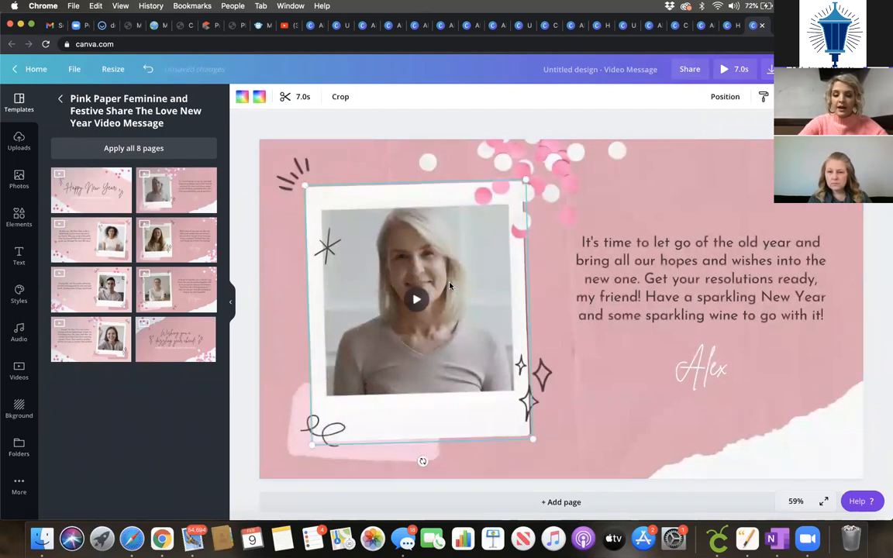
Step: Search the templates for 'real estate'
left_click(99, 103)
type("real estate")
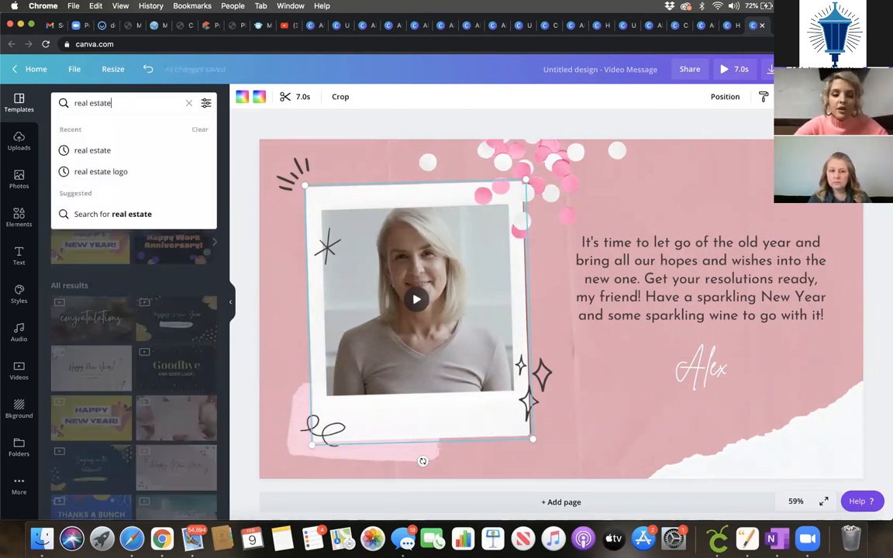
key("Return")
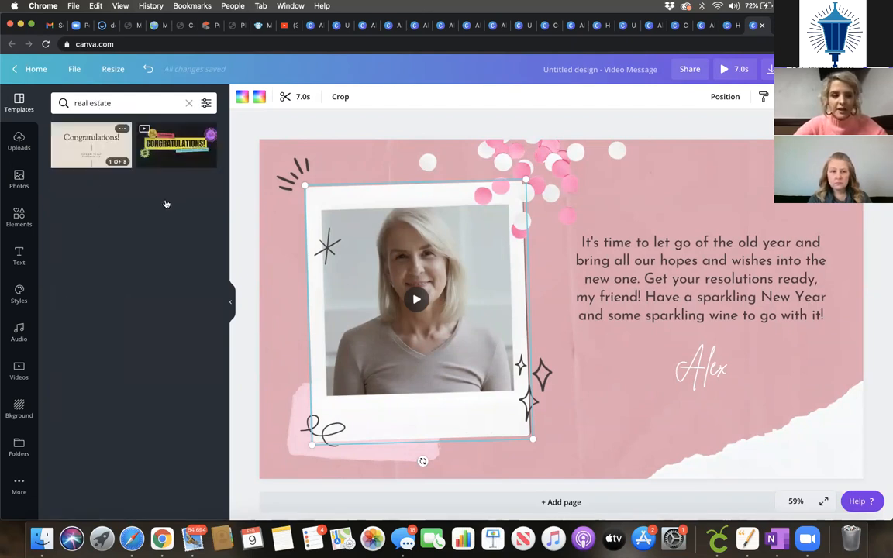
Step: Try the Congratulations! and Bravo! pages of the first result template
left_click(91, 145)
left_click(85, 206)
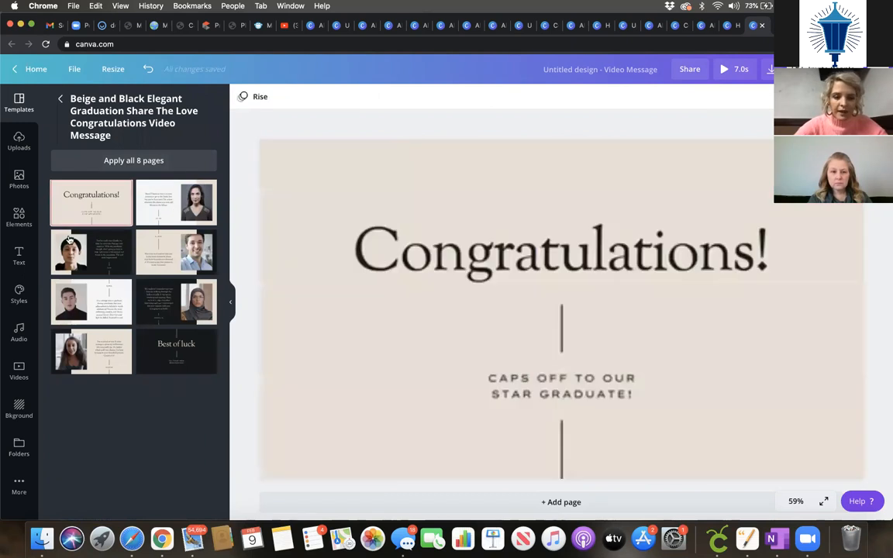
left_click(176, 200)
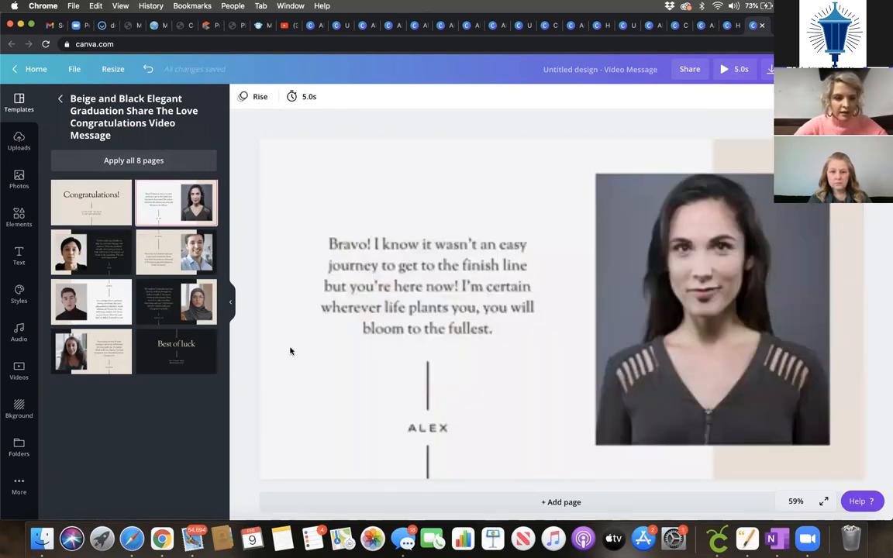
left_click(121, 260)
left_click(60, 99)
Step: Apply the Colorful Sticker Bomb graduation template's CONGRATULATIONS! page
left_click(177, 146)
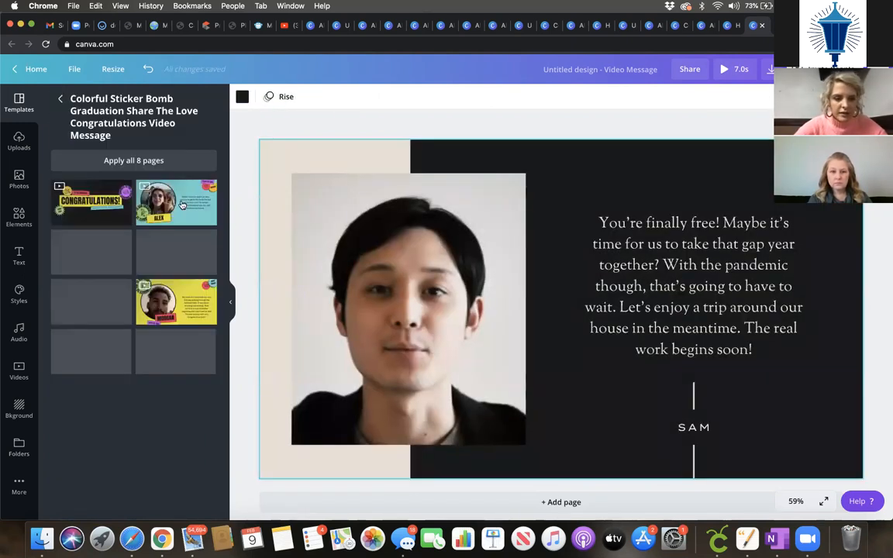
left_click(91, 209)
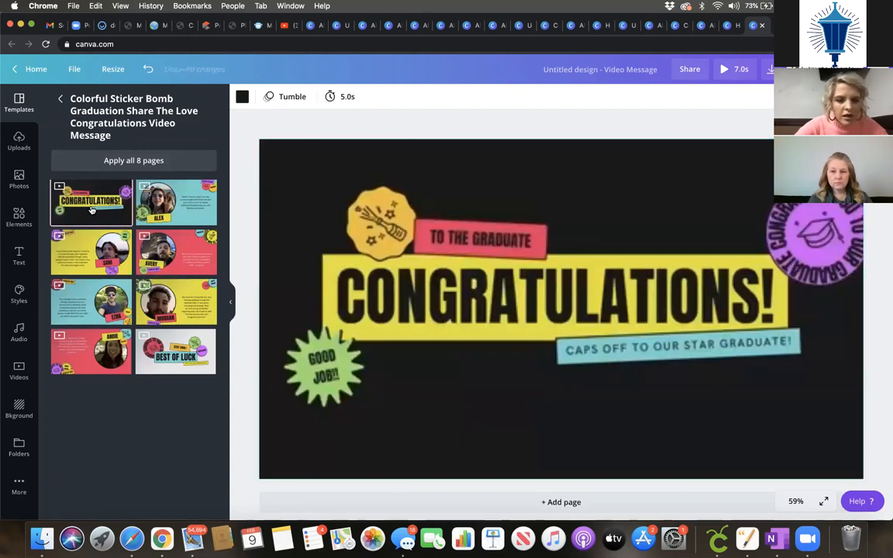
left_click(91, 251)
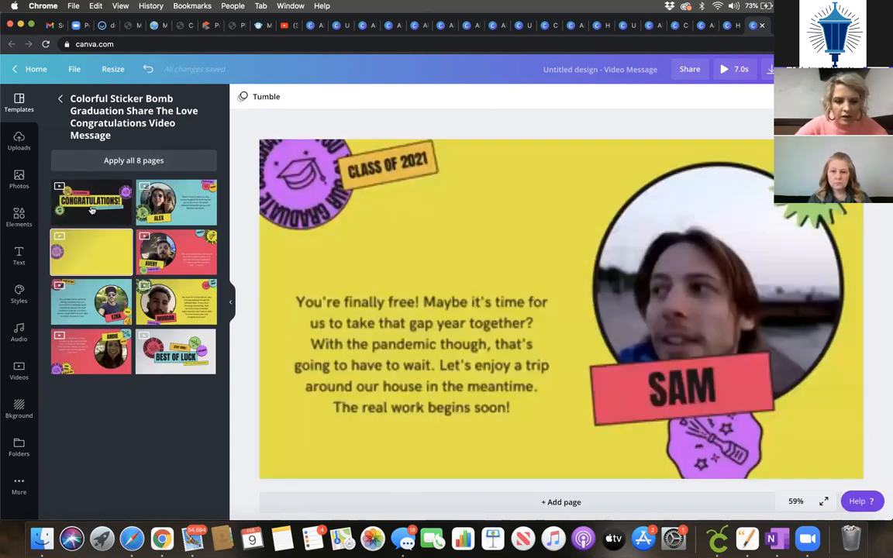
left_click(92, 210)
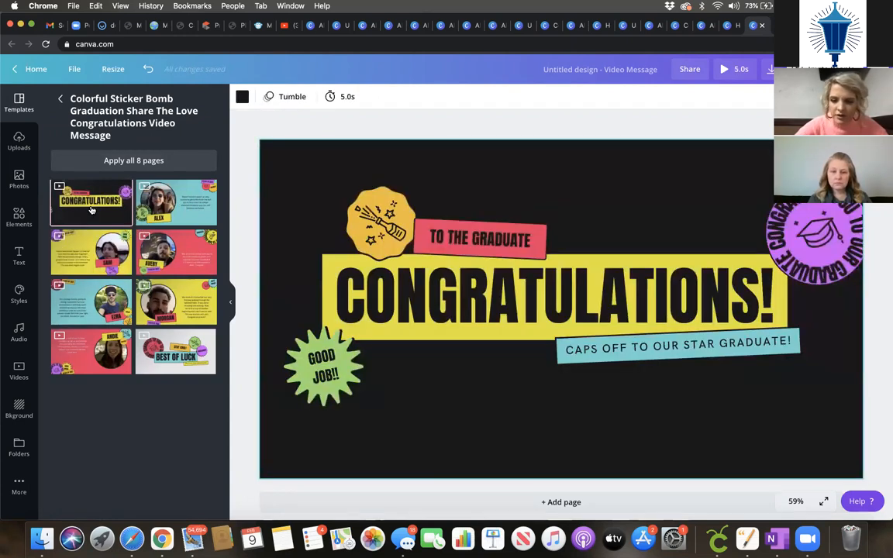
Step: Reword the TO THE GRADUATE sticker to read TO THE NEW HOME OWNER
double_click(494, 239)
type("NEW HOUSE")
key("BackSpace")
key("BackSpace")
key("BackSpace")
key("BackSpace")
key("BackSpace")
type("HOME OWNER")
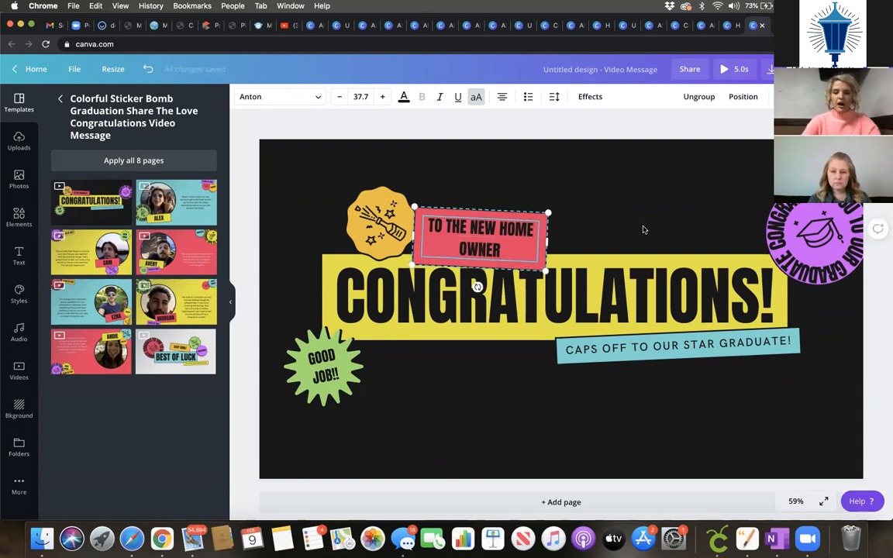
left_click(643, 229)
Step: Replace the star-graduate tagline with 'CONGRATS ON YOUR NEW HOME!' and pick the template's second page
left_click(656, 355)
left_click(652, 353)
type("A STA")
key("BackSpace")
key("BackSpace")
key("BackSpace")
key("BackSpace")
key("BackSpace")
type("CONGR")
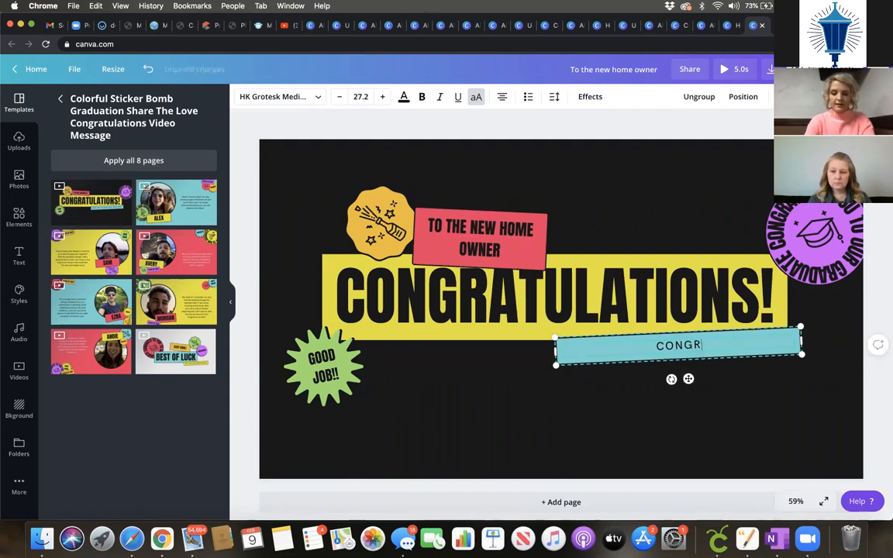
type("ATS ON UO")
key("BackSpace")
key("BackSpace")
type("YOUR NEW HOME!")
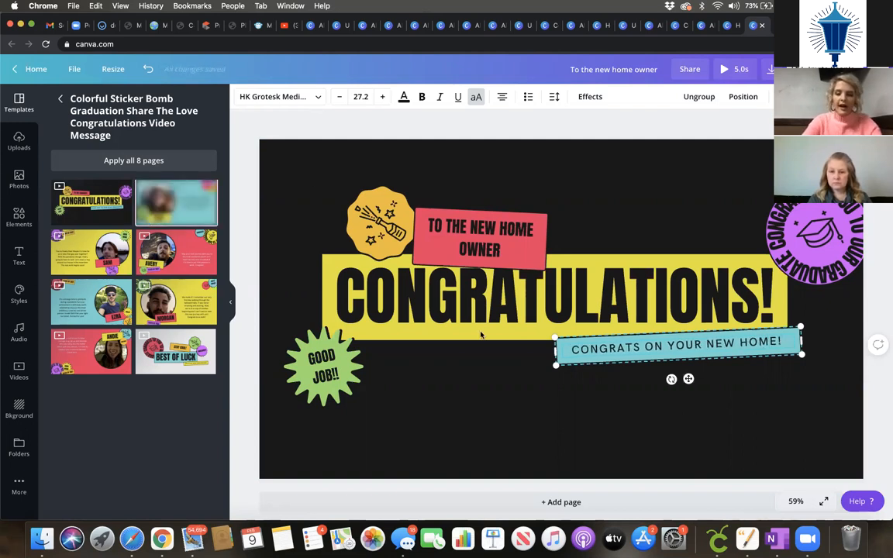
left_click(572, 244)
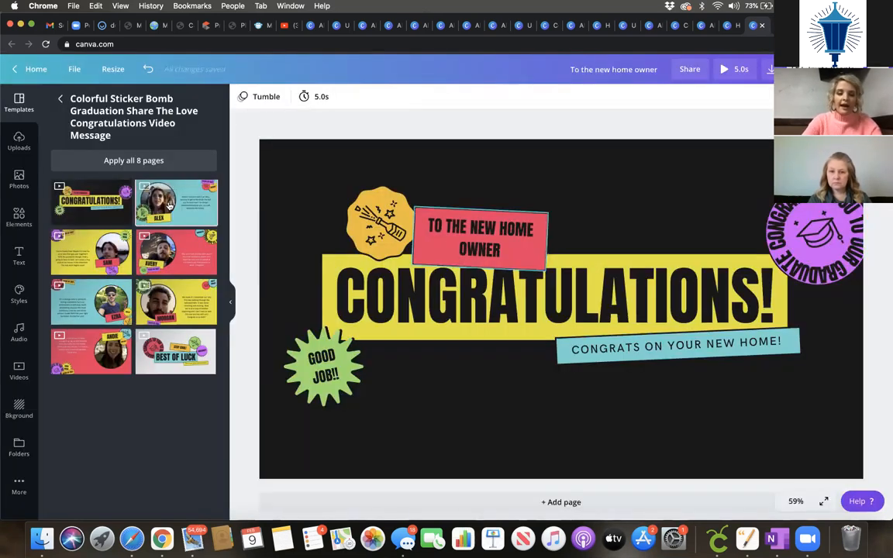
left_click(156, 181)
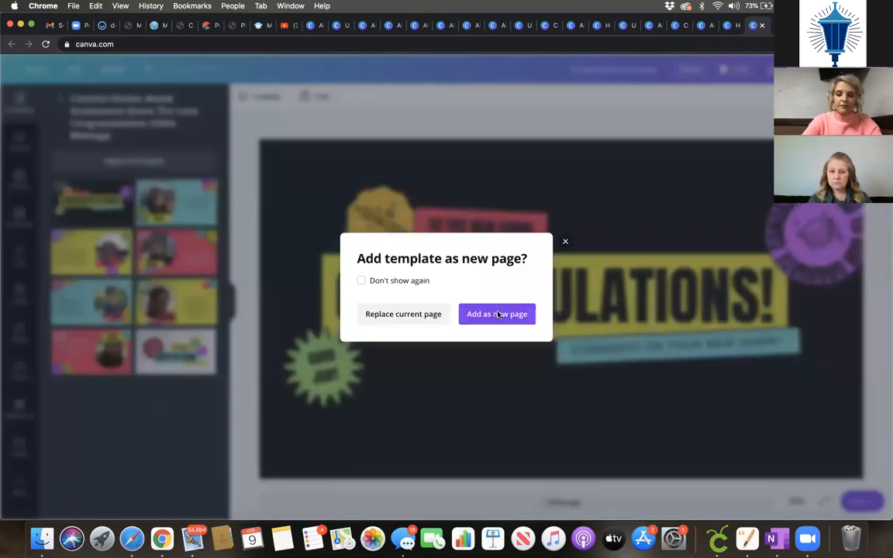
Step: Add the Bravo! video page as Page 2, then return to the home page
left_click(499, 314)
left_click(512, 384)
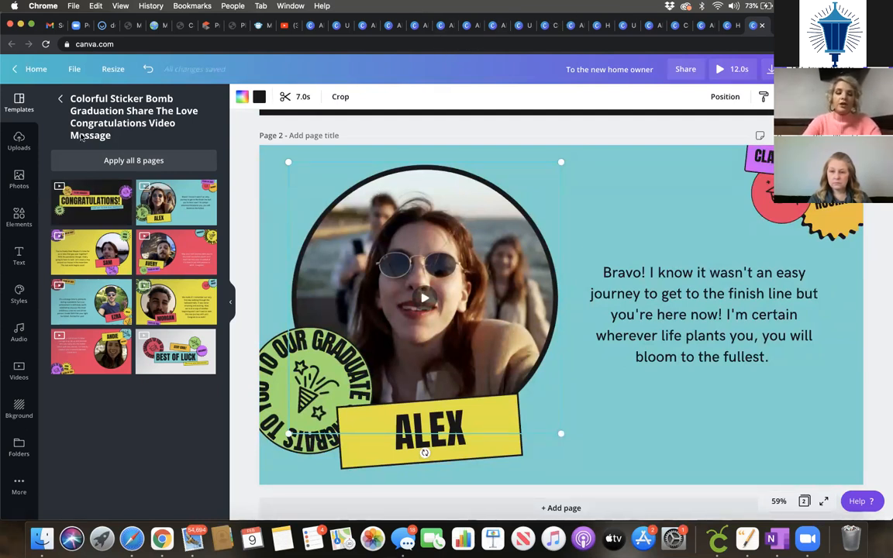
left_click(31, 69)
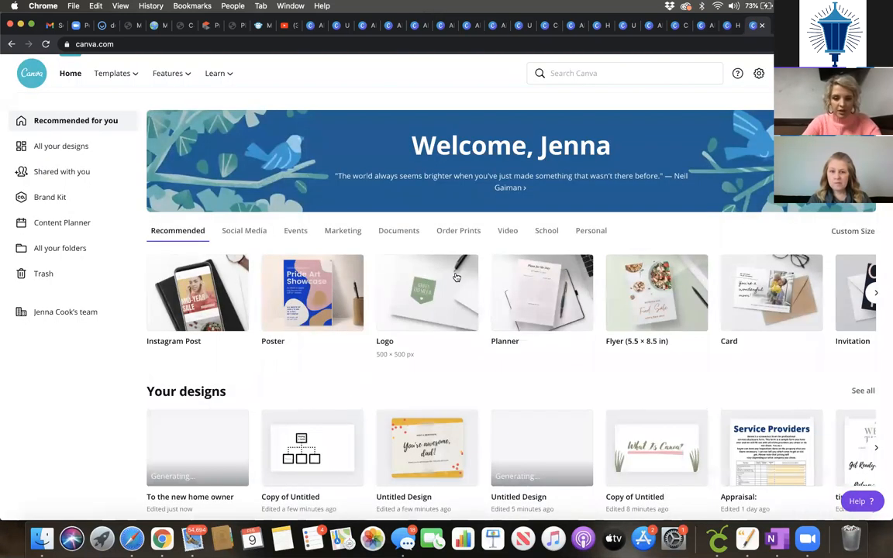
Step: Start a blank US Letter Report design from the home page's Documents category
left_click(414, 231)
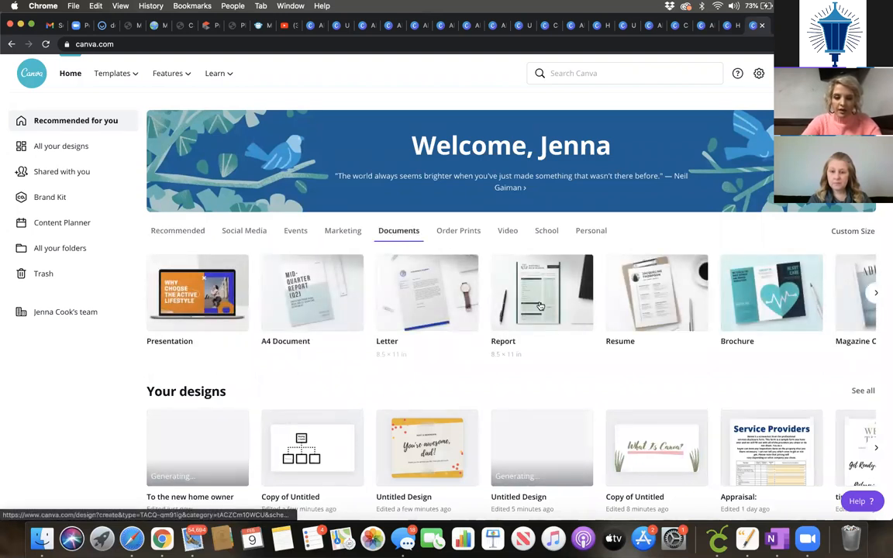
scroll(540, 304, "right", 2)
scroll(539, 305, "right", 2)
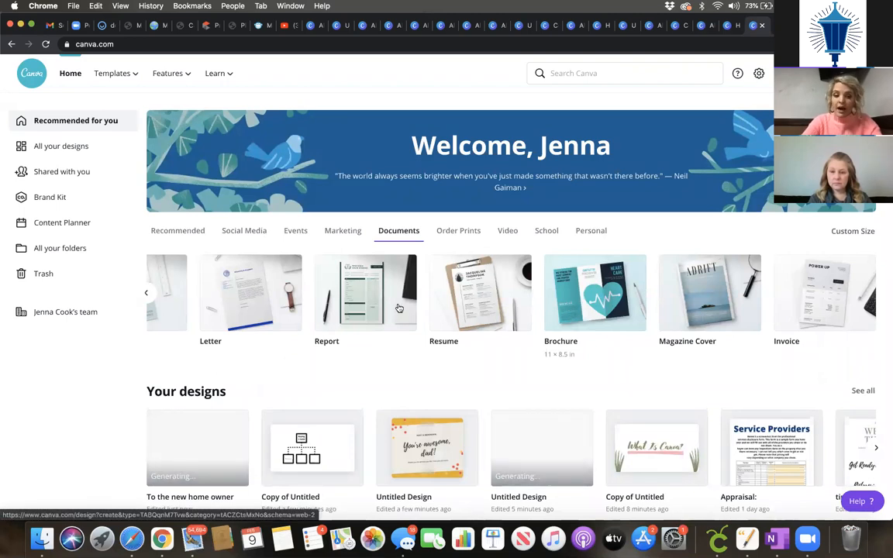
left_click(350, 311)
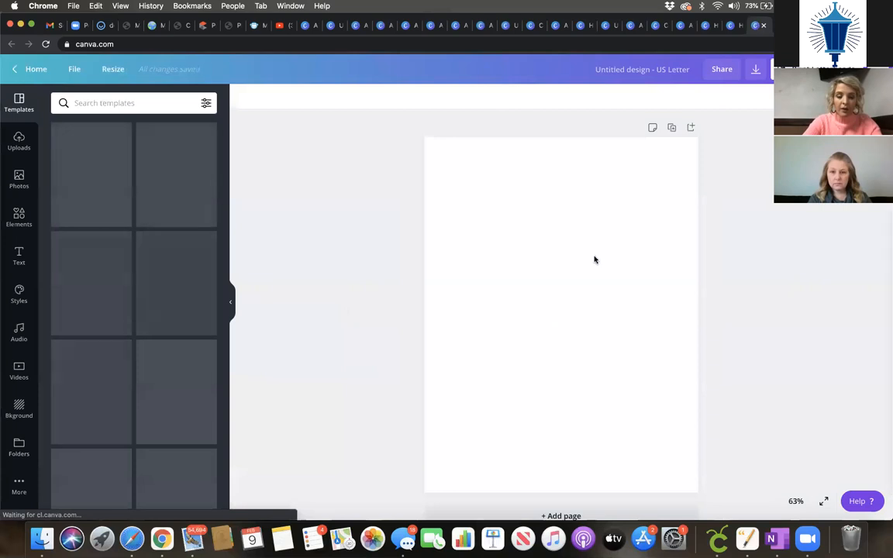
Step: Apply the Daily Task Report template to the letter page, then go back to Canva's home page
scroll(158, 256, "down", 5)
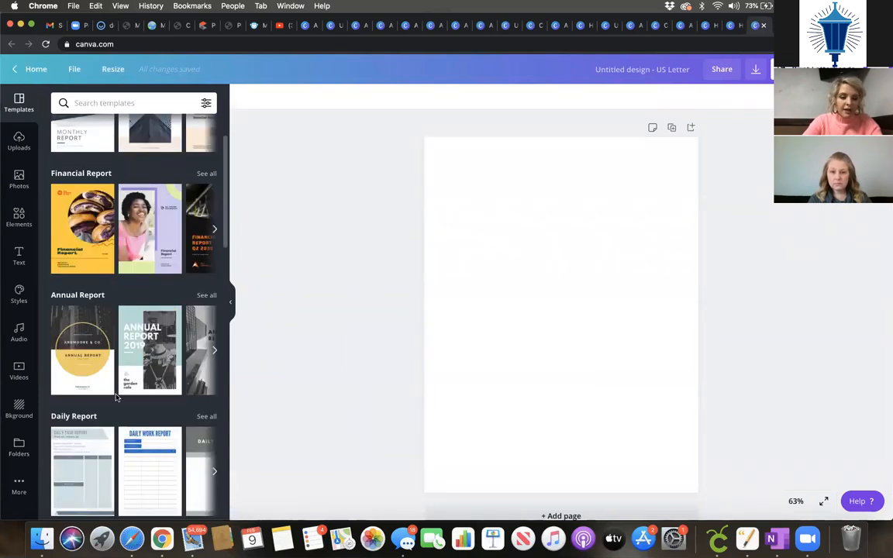
scroll(157, 341, "up", 3)
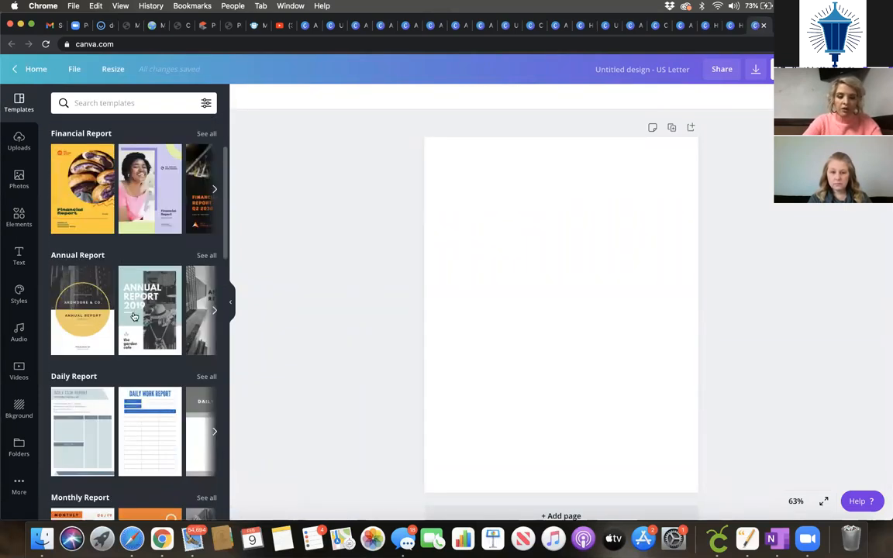
scroll(88, 315, "down", 3)
left_click(89, 316)
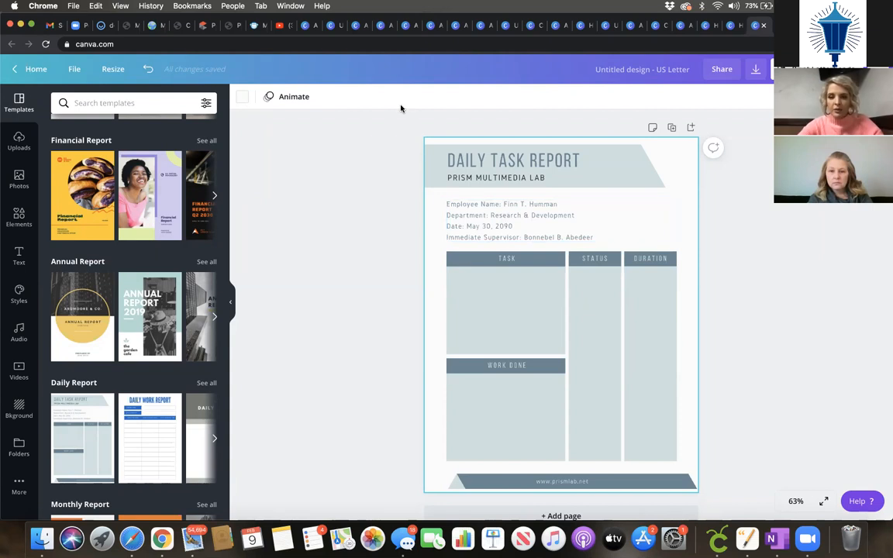
left_click(36, 71)
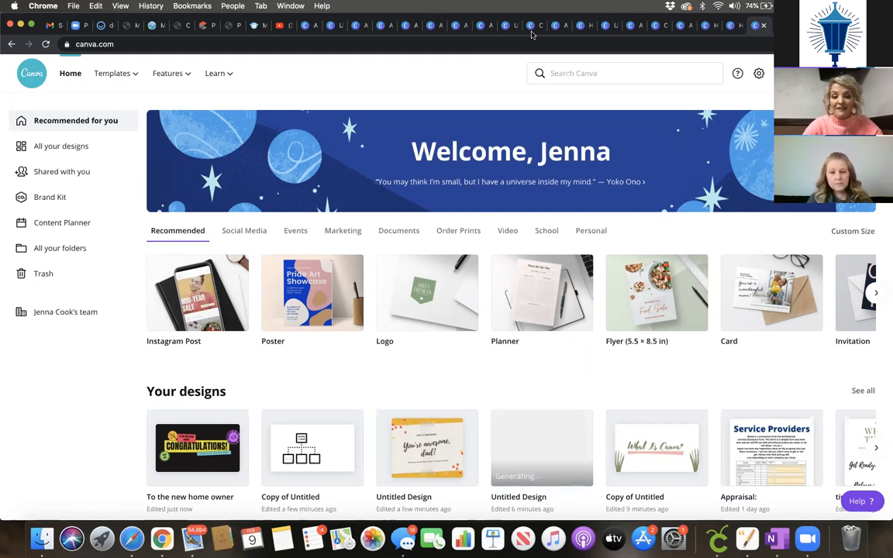
Step: View All your folders (Logos, MB Diesel), then browse the Create a design type list
left_click(69, 249)
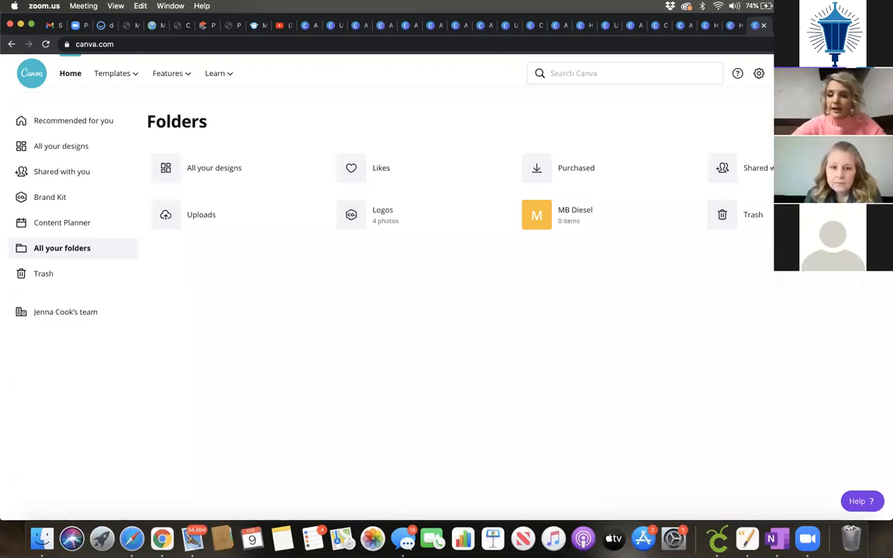
left_click(817, 73)
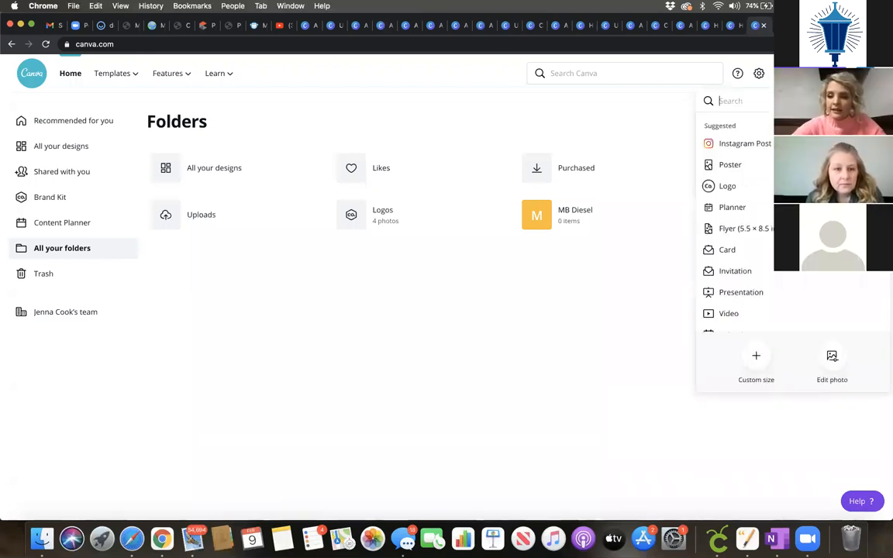
scroll(768, 252, "down", 2)
scroll(772, 294, "down", 4)
scroll(784, 330, "down", 5)
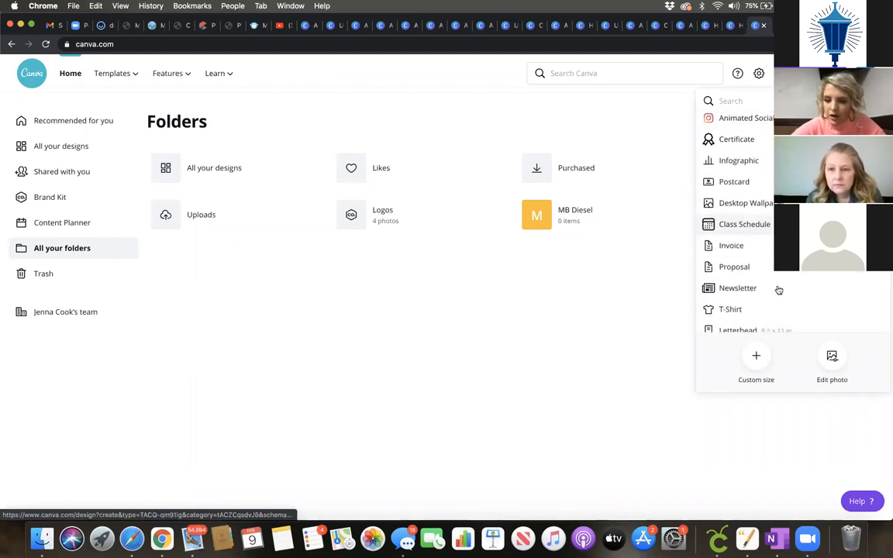
Step: Create a Desktop Wallpaper design, confirm its 1920 × 1080 px size in pixels, and show Elements
left_click(752, 203)
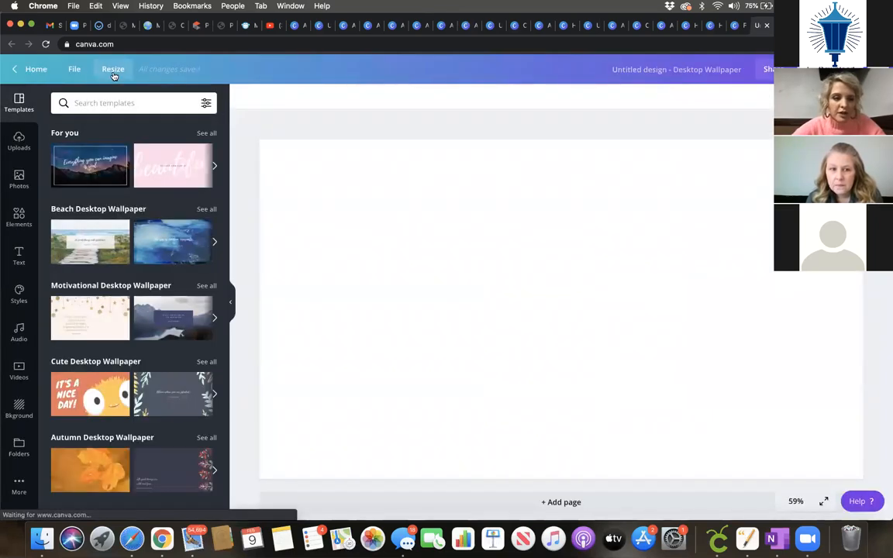
left_click(114, 72)
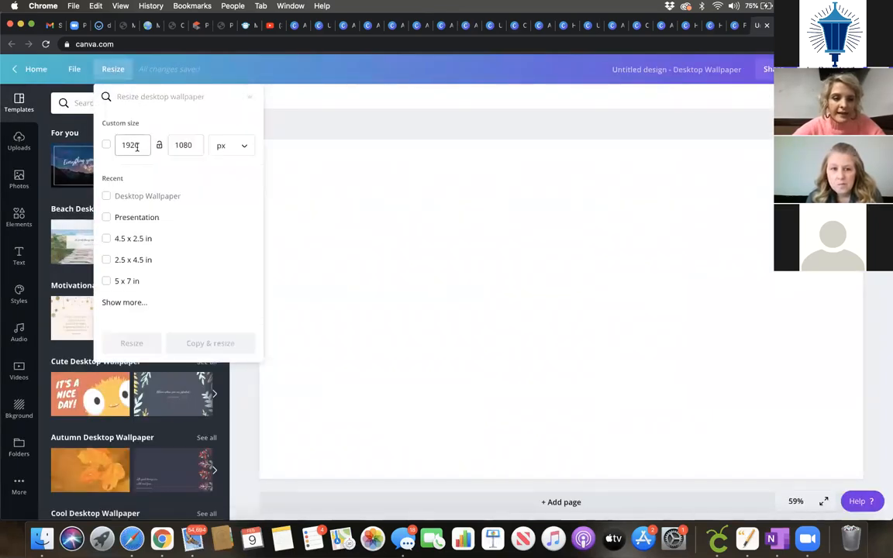
left_click(213, 150)
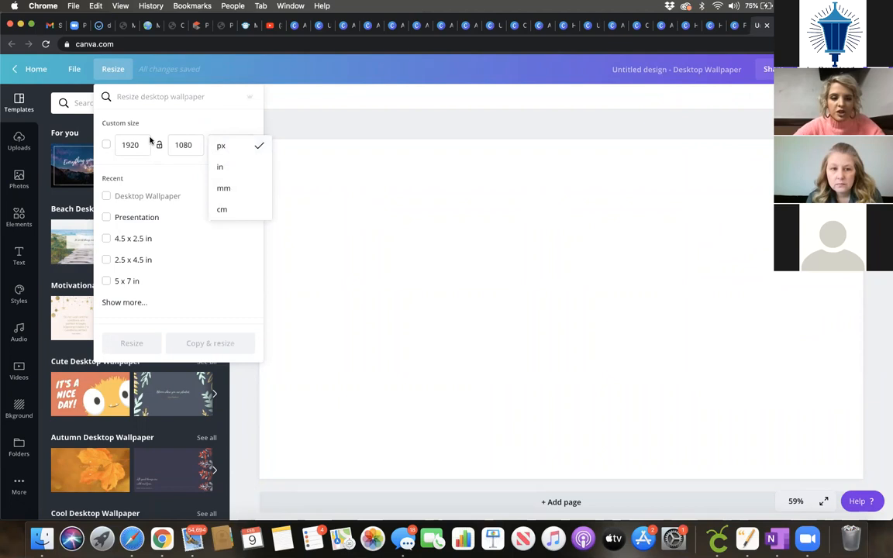
left_click(377, 235)
left_click(331, 231)
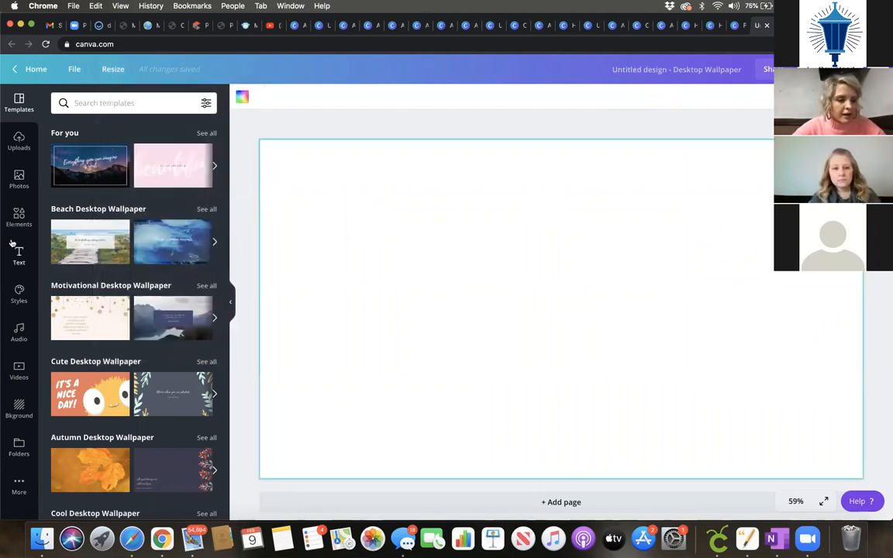
left_click(13, 223)
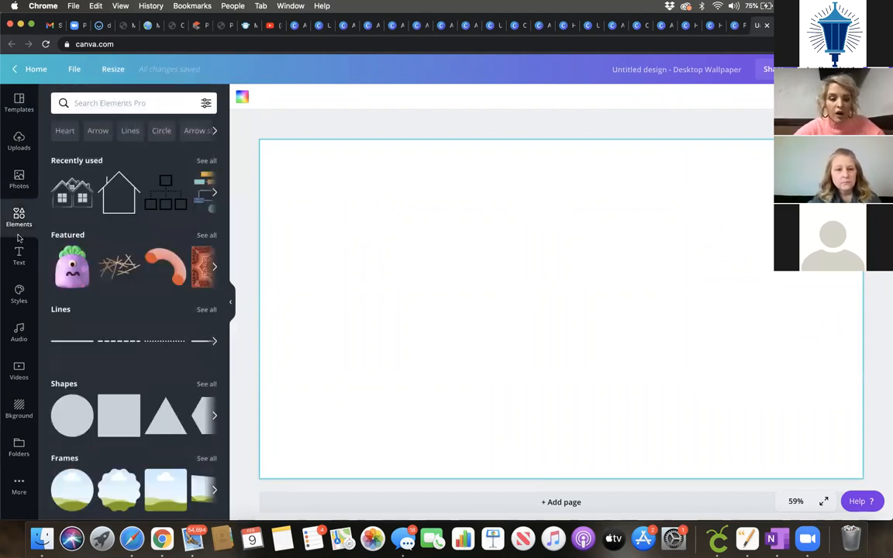
Step: Add a filled brown circle from the Shapes collection and move it to the upper left
scroll(109, 411, "down", 3)
left_click(206, 293)
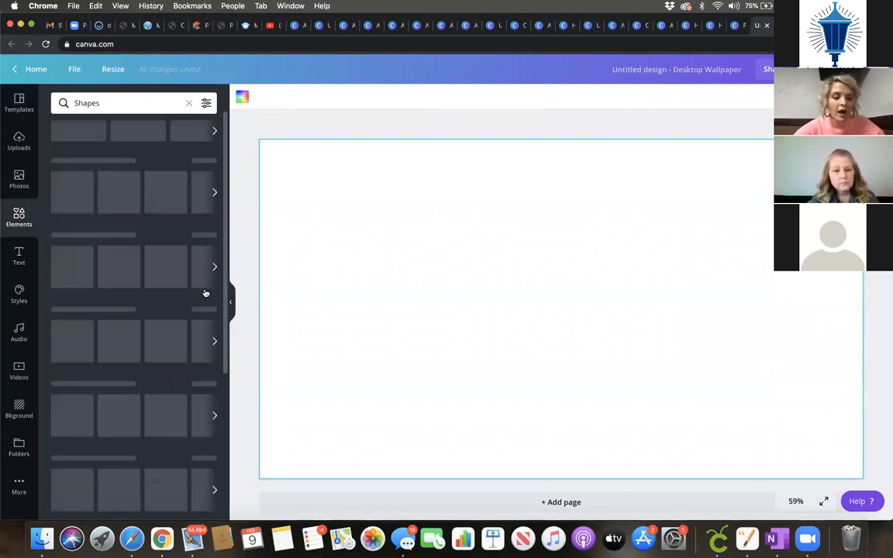
scroll(116, 372, "down", 3)
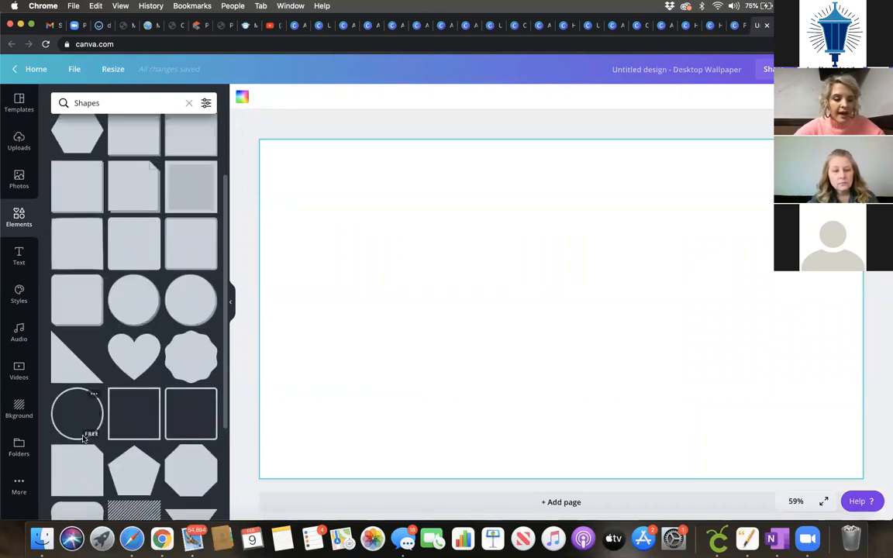
scroll(95, 382, "up", 1)
scroll(94, 382, "up", 3)
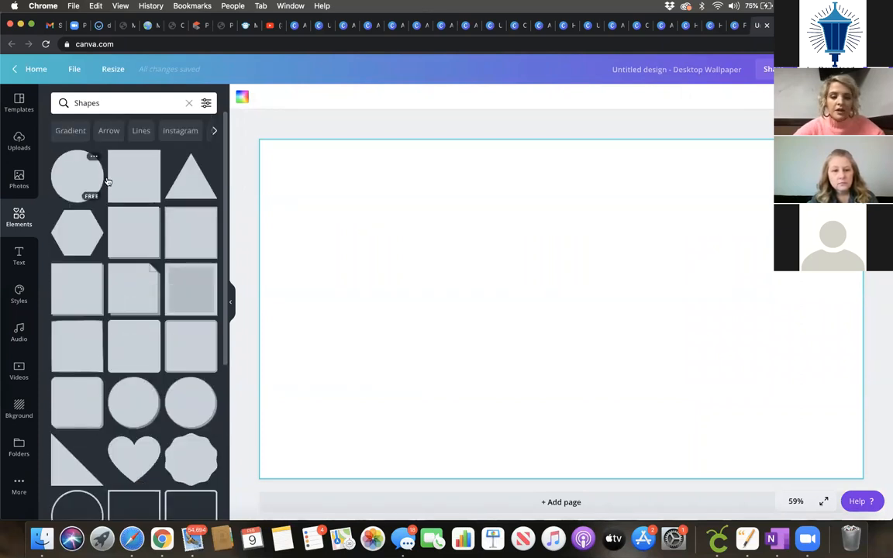
left_click(93, 177)
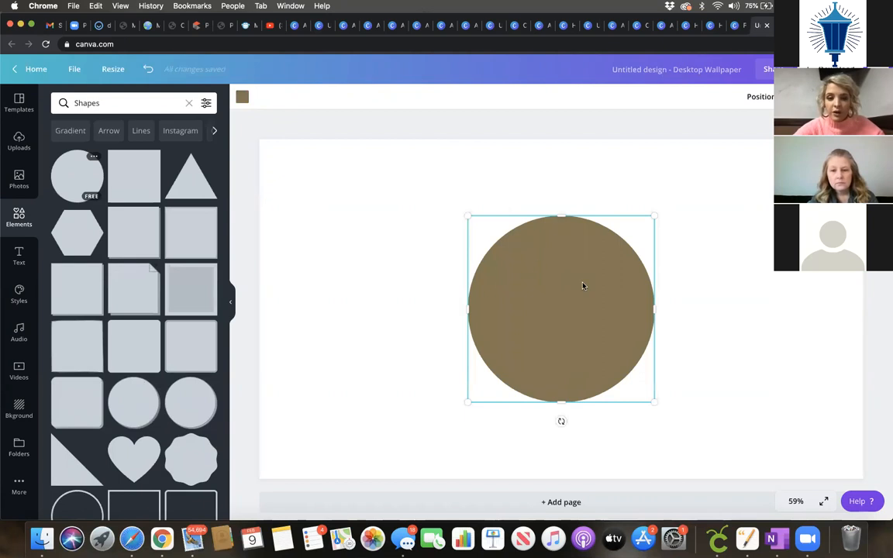
left_click_drag(581, 333, 390, 272)
left_click(546, 249)
Step: Add a brown outline circle, delete the filled circle, and shrink the outline circle to 432 × 432
left_click(77, 505)
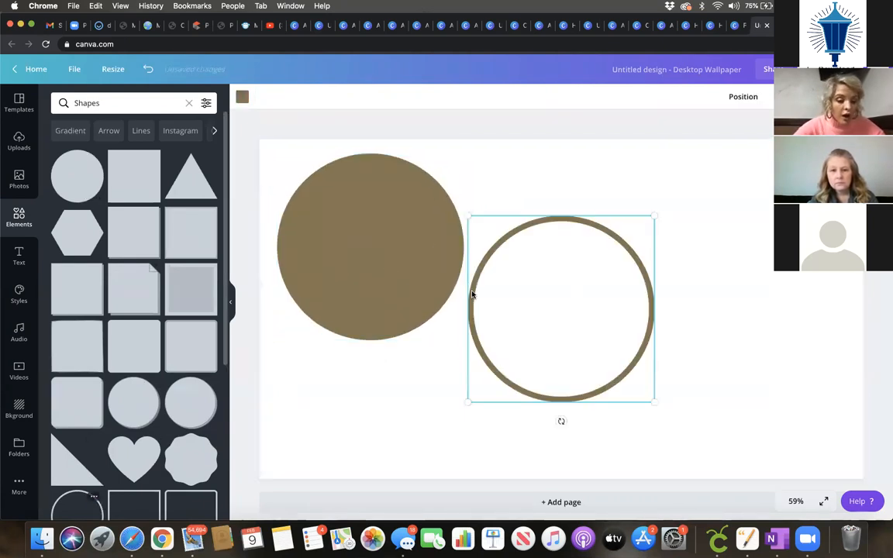
left_click(354, 285)
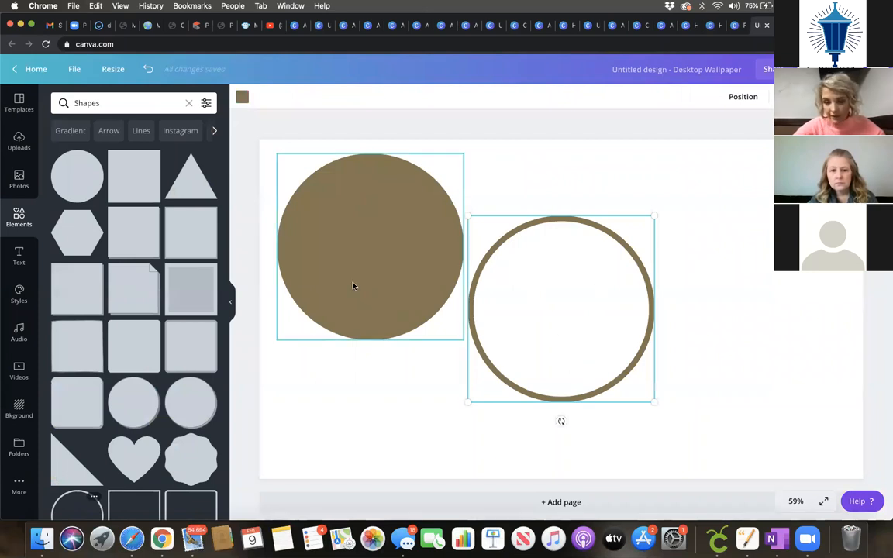
key("Delete")
left_click(520, 359)
left_click_drag(652, 402, 360, 254)
Step: Search elements for 'arrow' and add a brown arrow, shrunk to about 292 px wide beside the circle
left_click(508, 289)
left_click(143, 102)
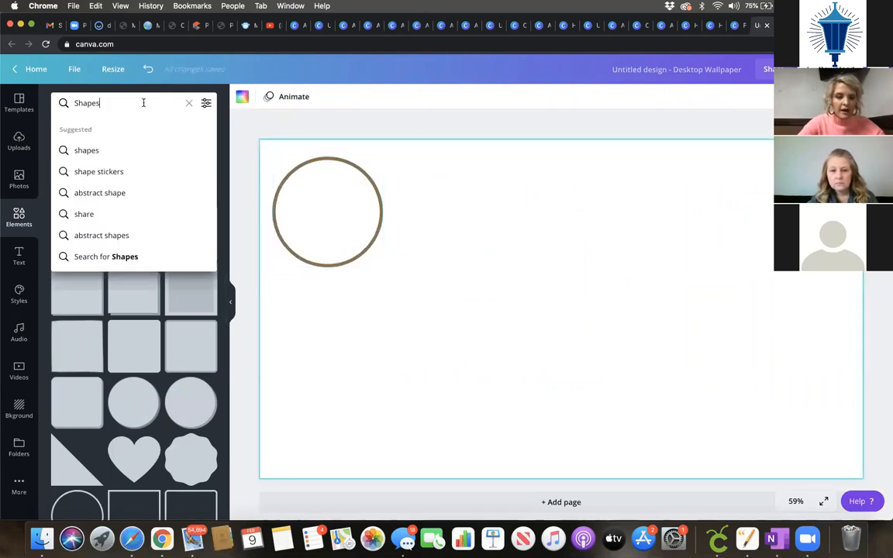
type("arro")
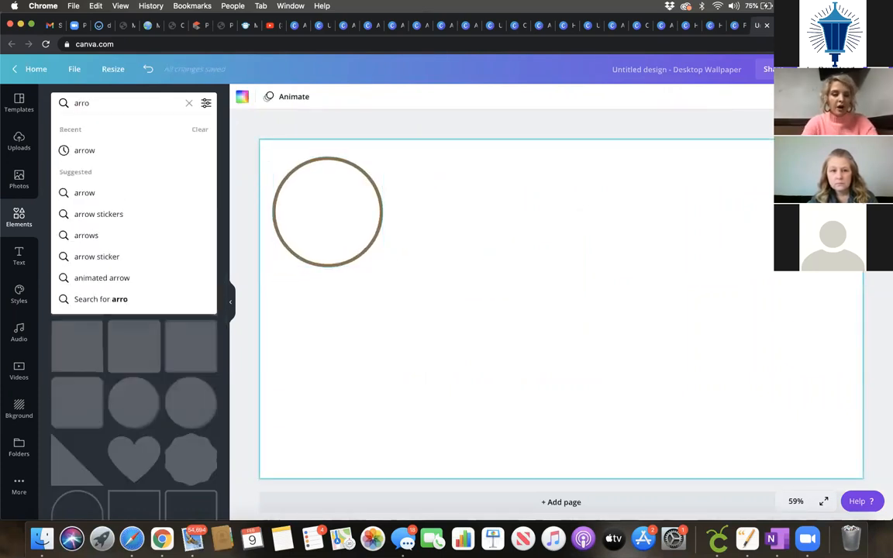
type("w")
key("Return")
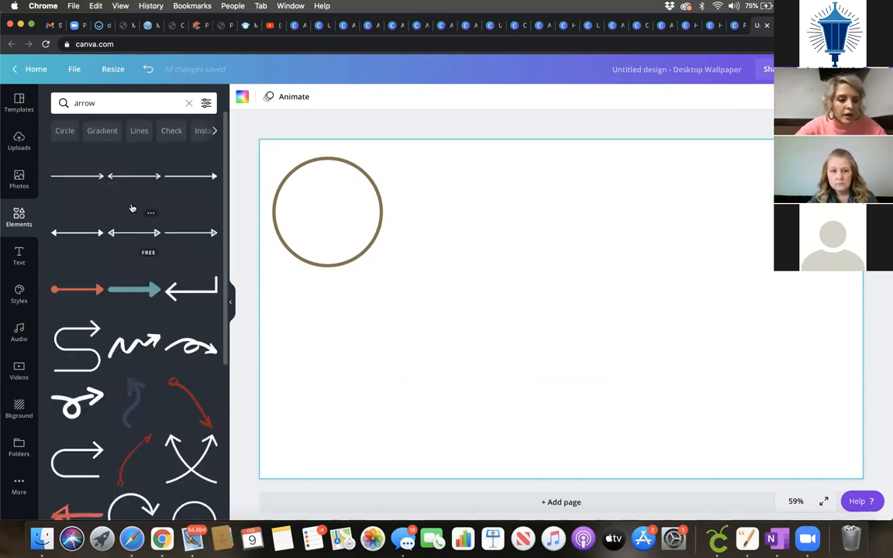
left_click(83, 179)
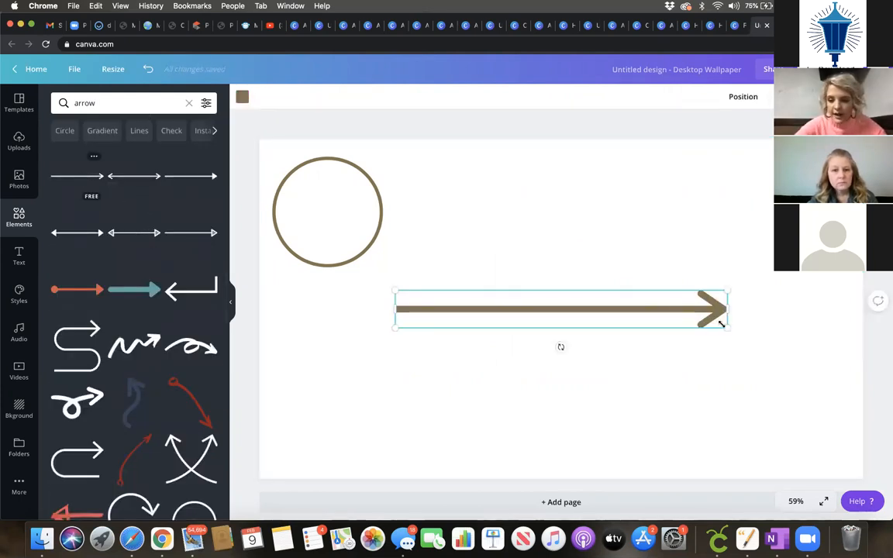
left_click_drag(721, 324, 448, 236)
Step: Duplicate the outline circle and place the copy right of the arrow
left_click(331, 245)
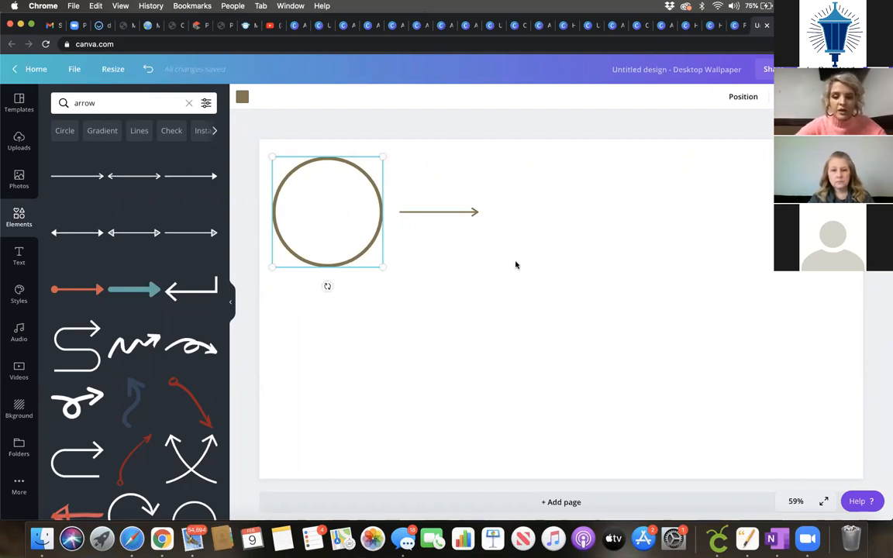
key("super+d")
left_click_drag(345, 270, 549, 259)
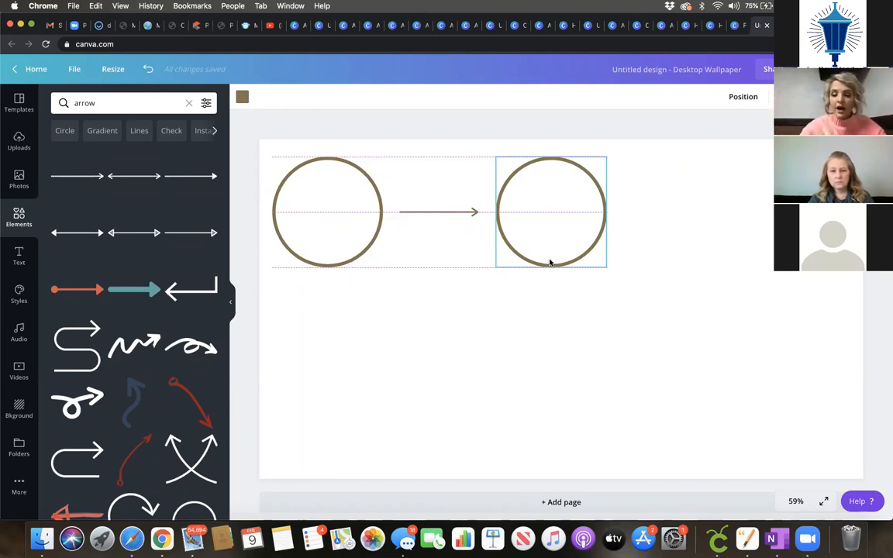
left_click(419, 215)
Step: Copy the arrow after the second circle and add a third circle at the row's right end
left_click(419, 215)
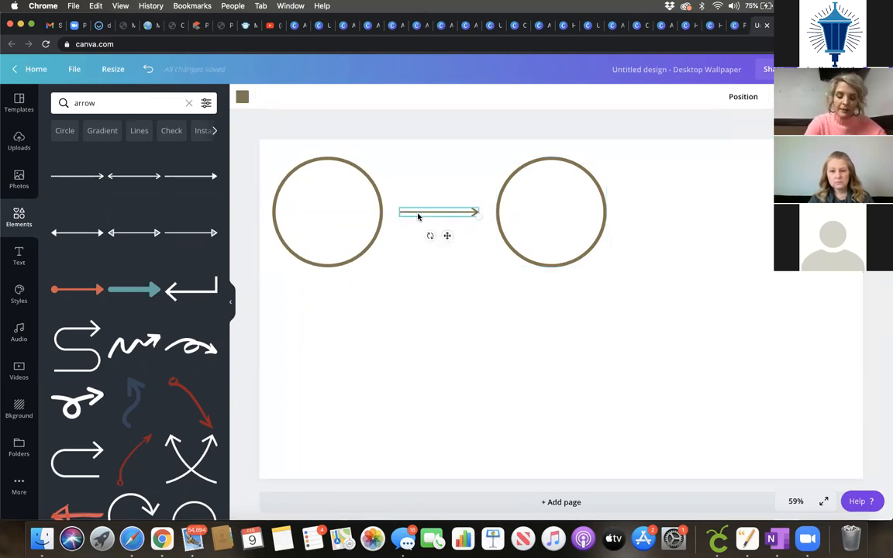
left_click(736, 323)
left_click_drag(449, 234, 676, 235)
left_click(676, 305)
left_click(510, 218)
key("super+d")
left_click_drag(559, 276, 793, 270)
left_click(743, 369)
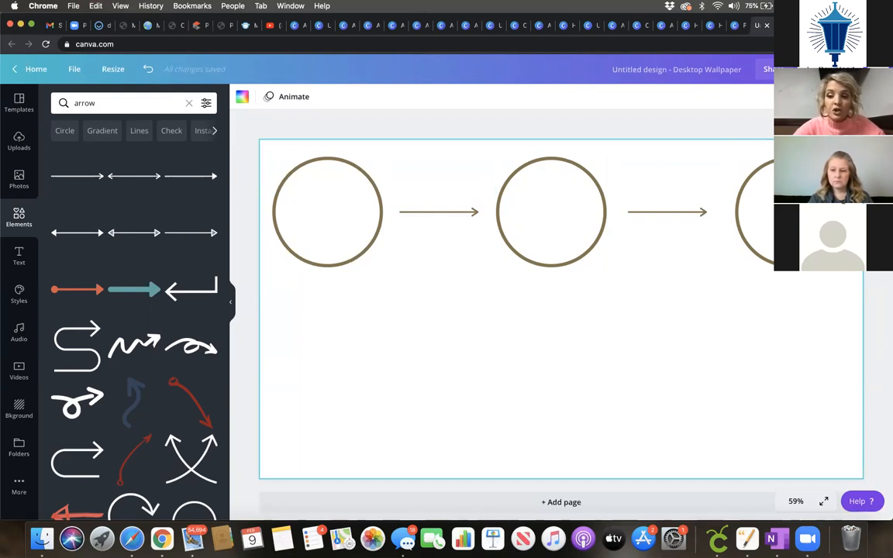
Step: Duplicate the whole row of three circles and two arrows and place the copy below it
scroll(722, 325, "up", 1)
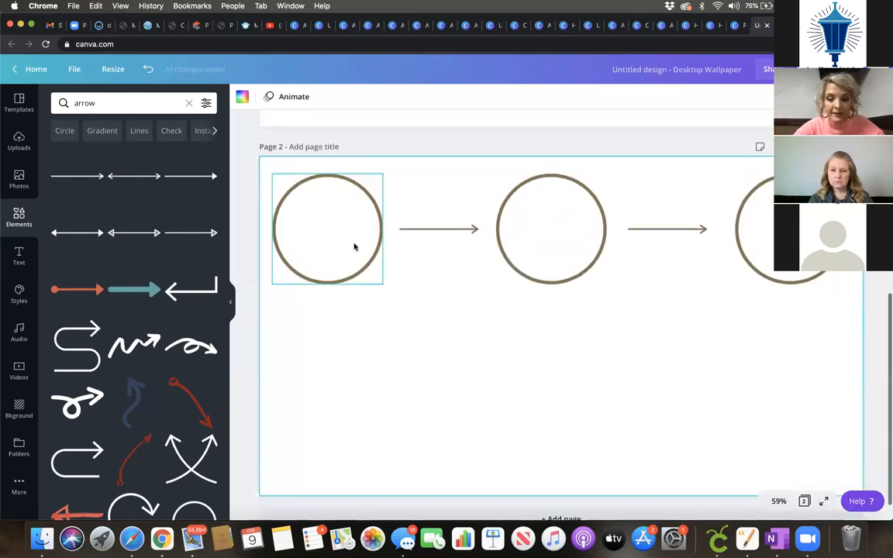
left_click_drag(838, 310, 307, 191)
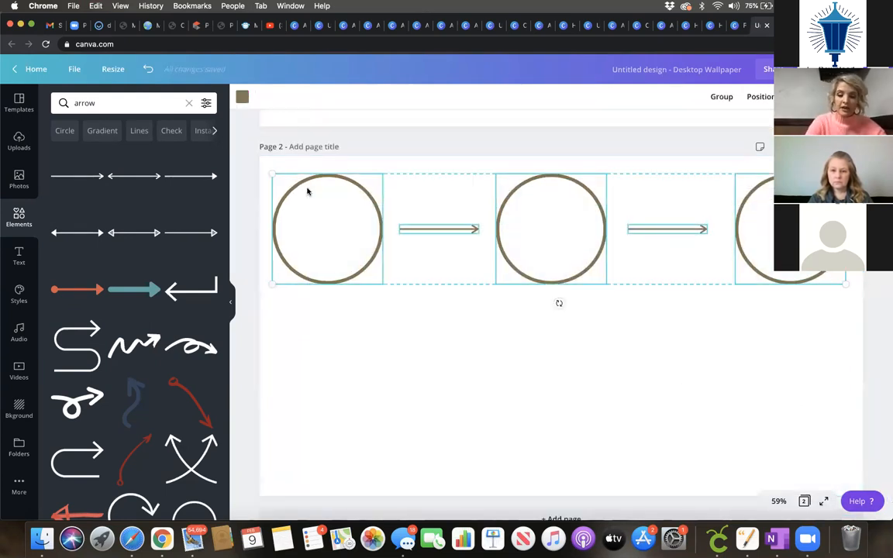
key("super+d")
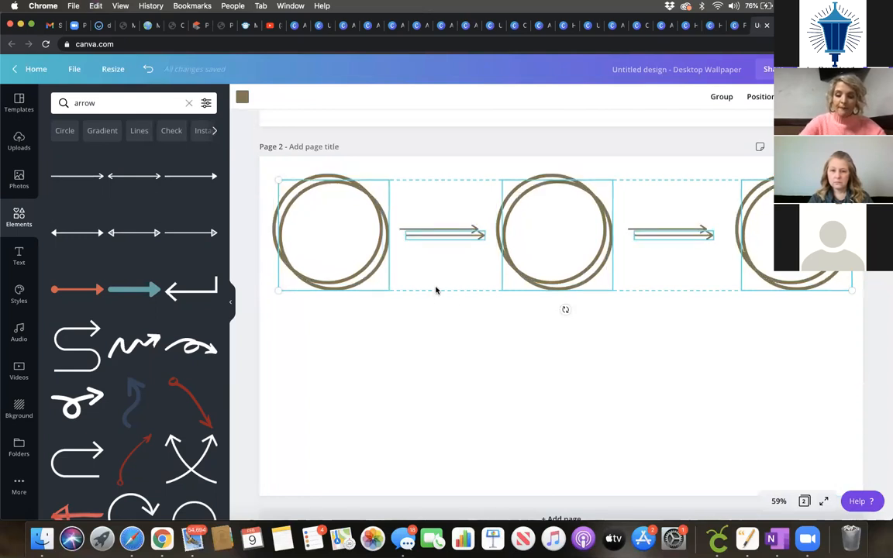
left_click_drag(453, 409, 463, 449)
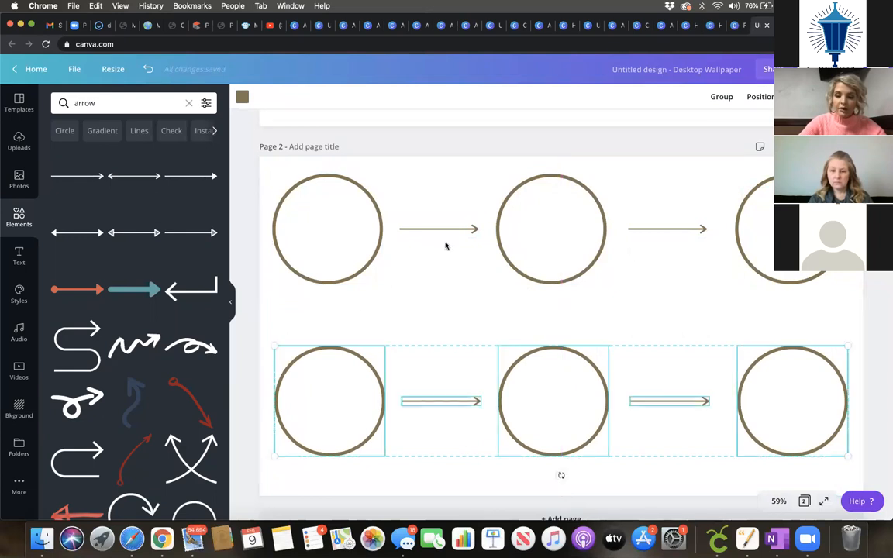
left_click(500, 339)
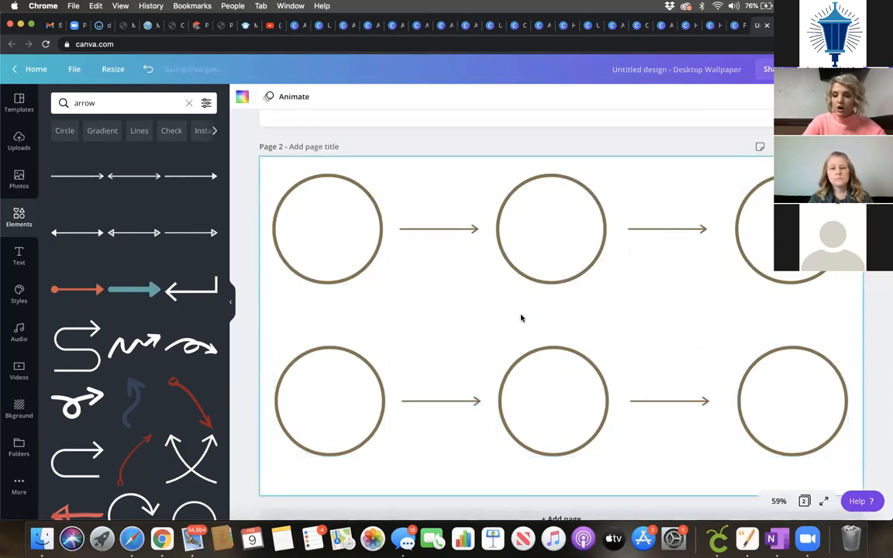